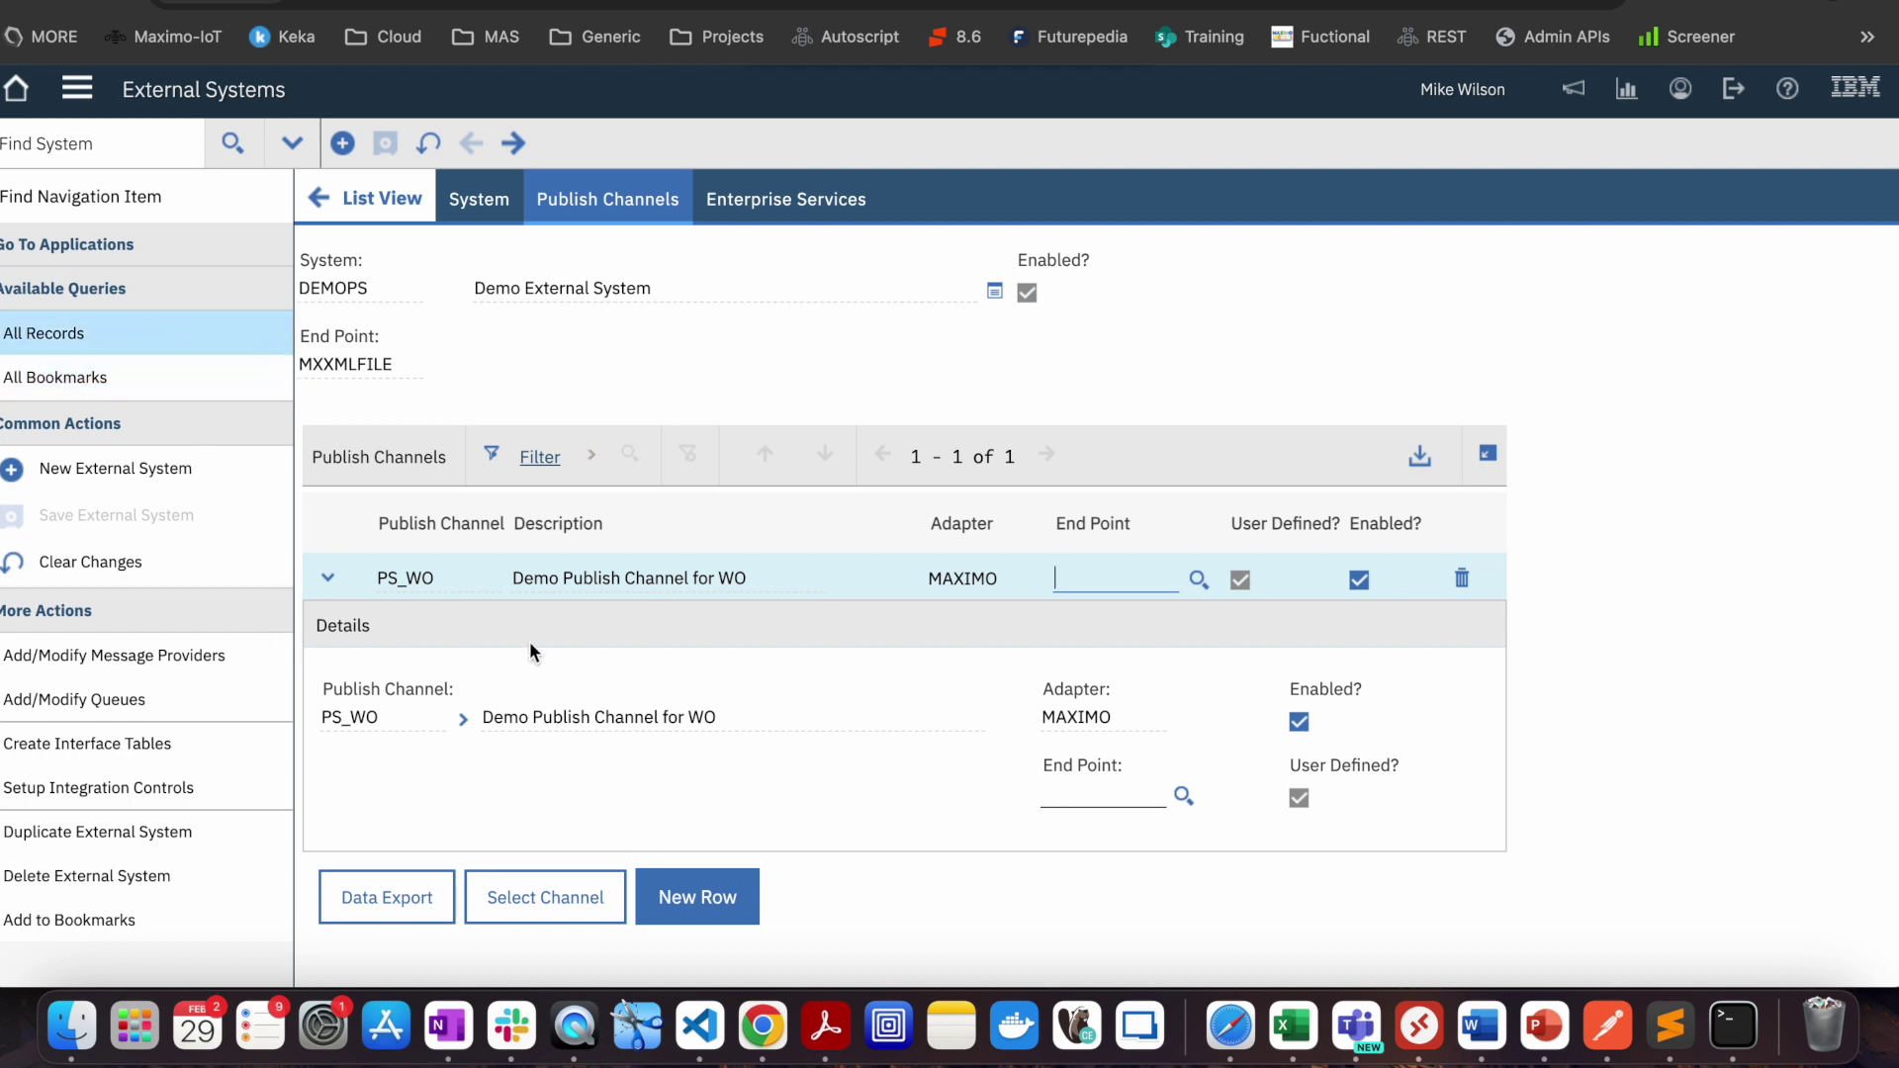
Open the PS_WO publish channel record and add a new processing rule for the WORKORDER sub-record.
left_click(464, 732)
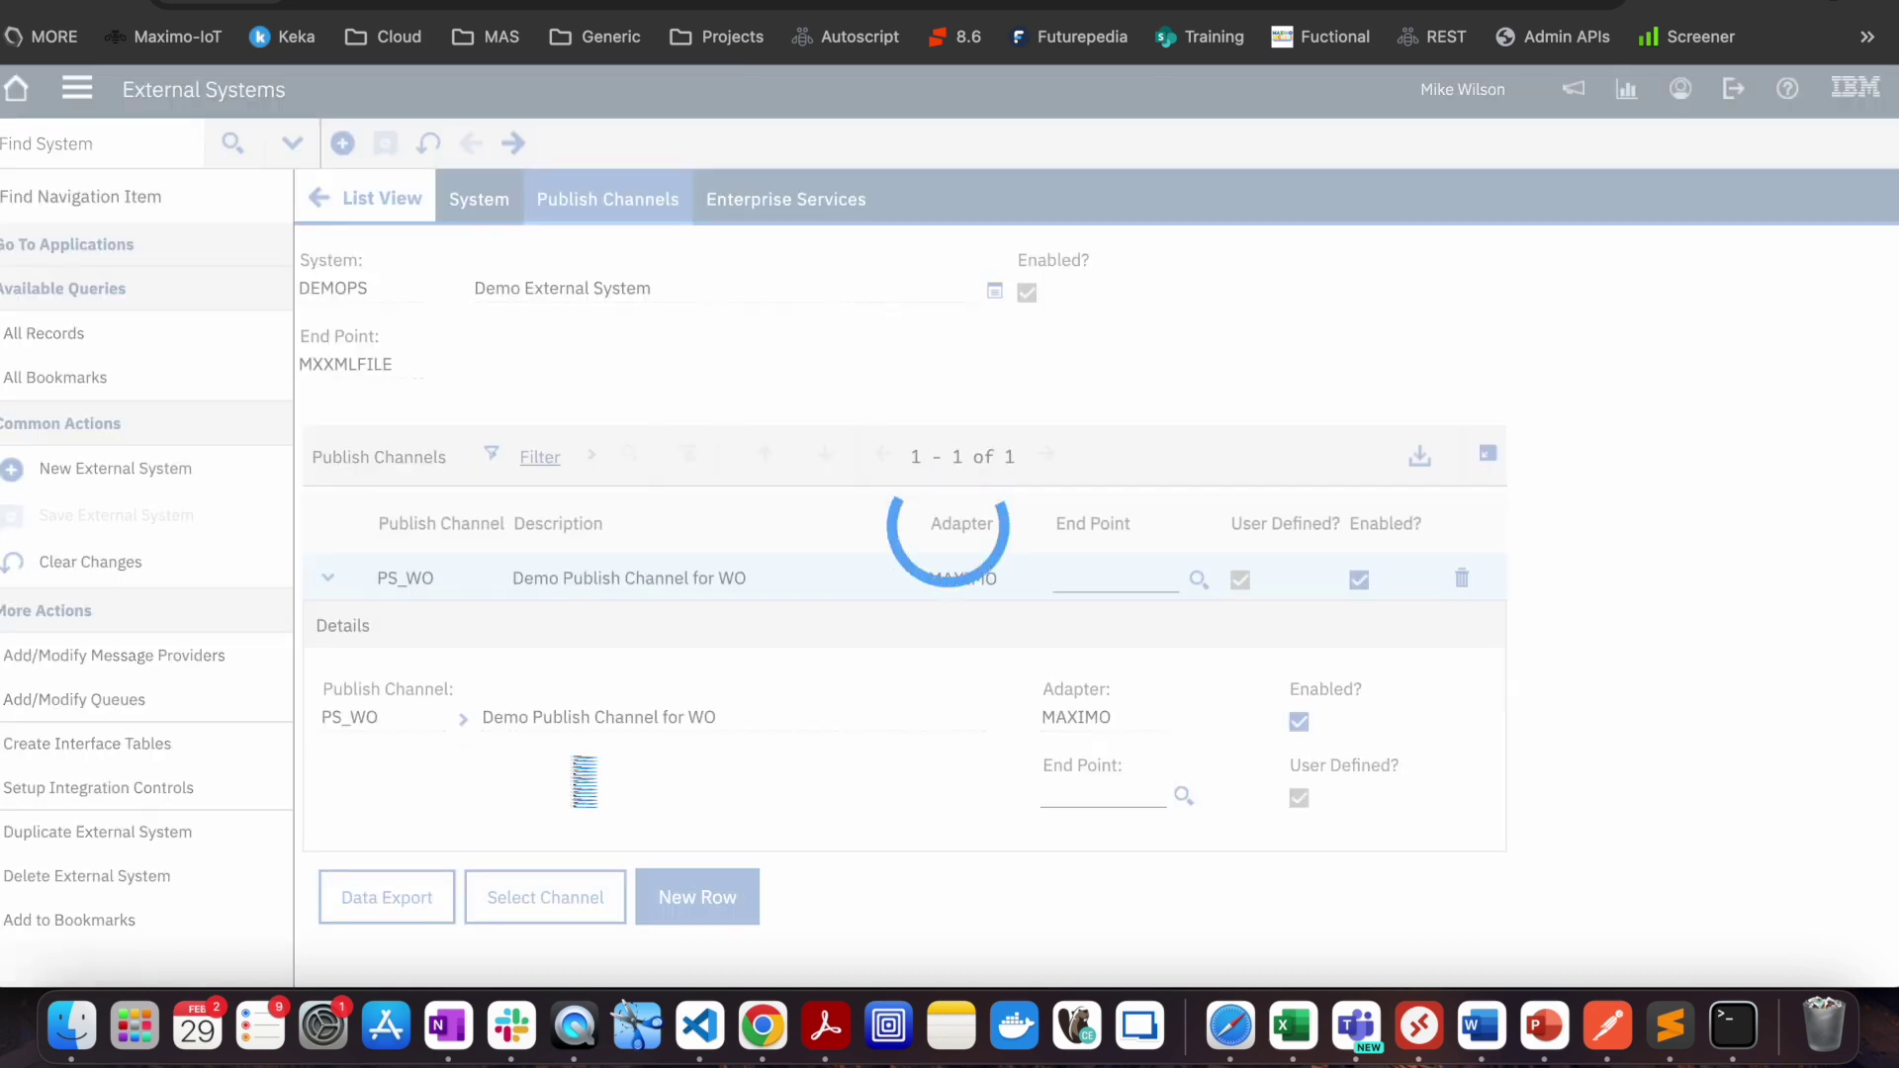
left_click(528, 804)
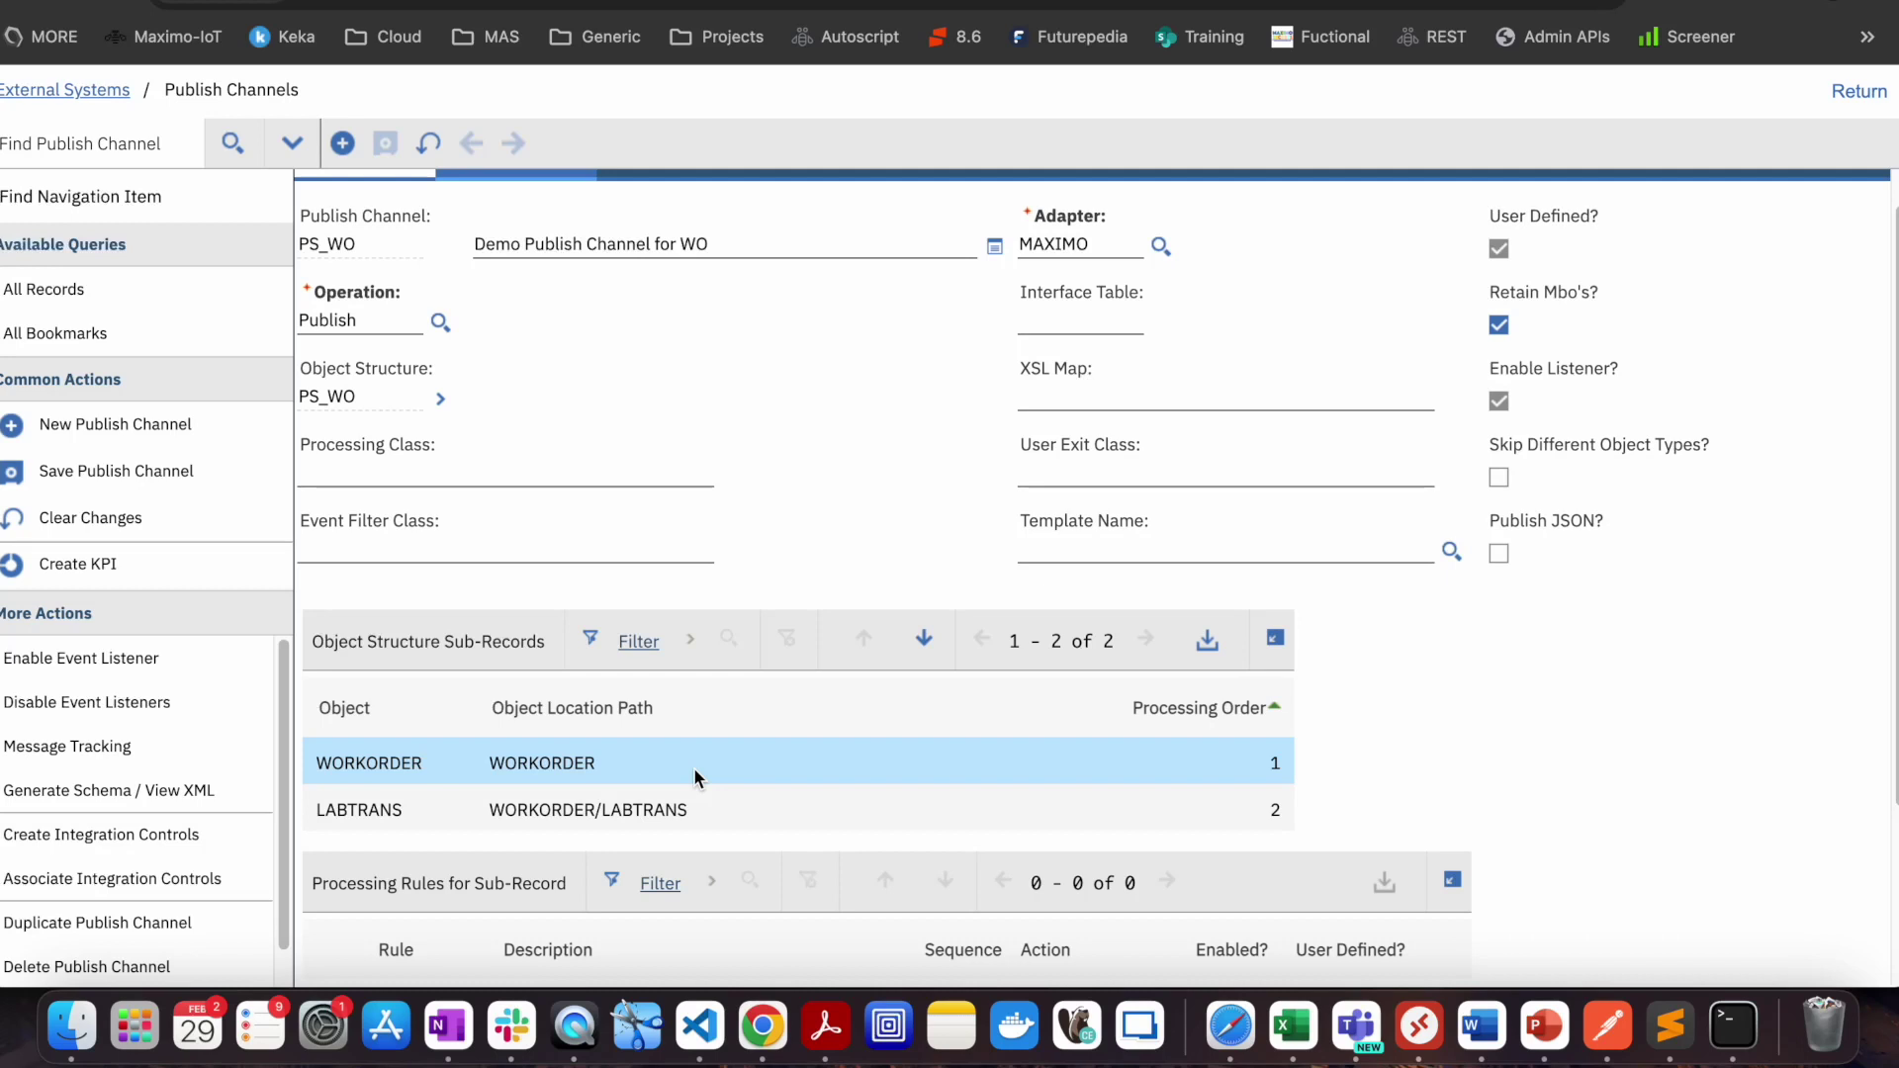
scroll(1884, 551, "down", 1)
left_click_drag(1884, 551, 1890, 744)
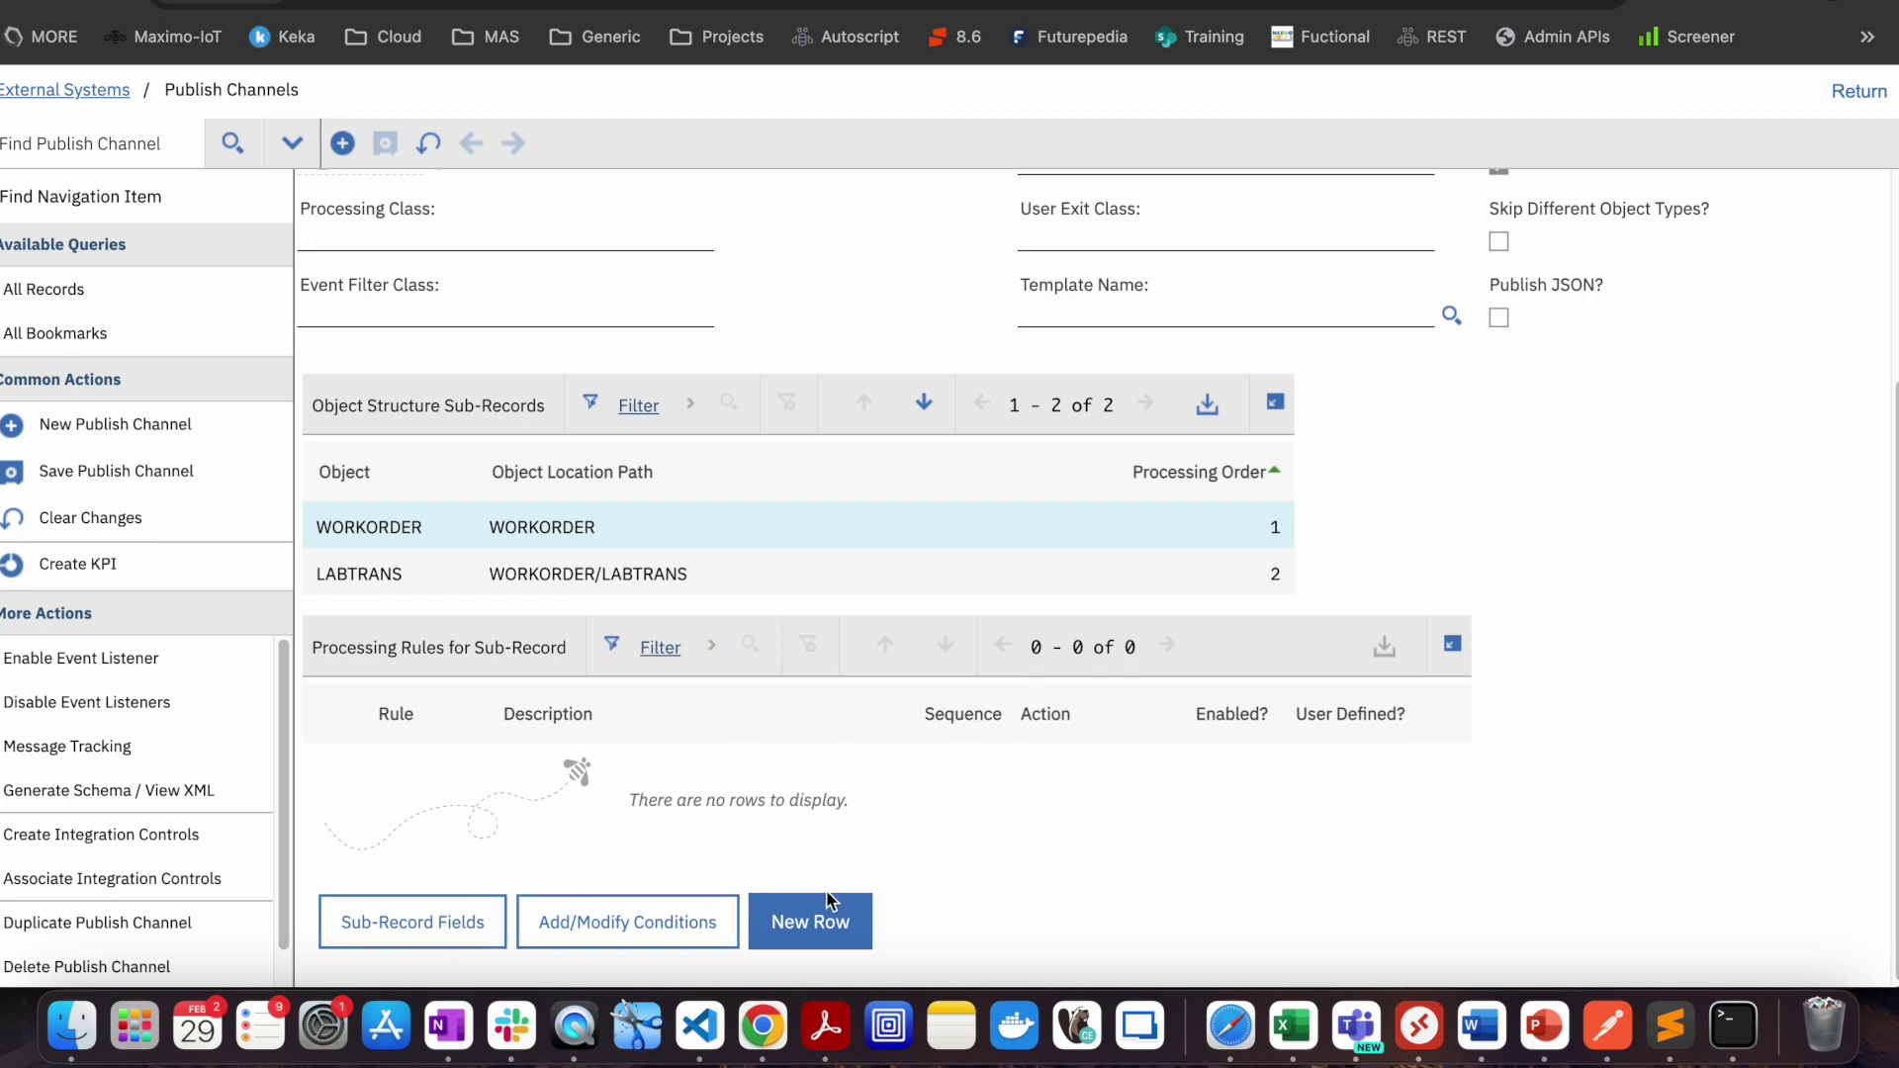
left_click(859, 930)
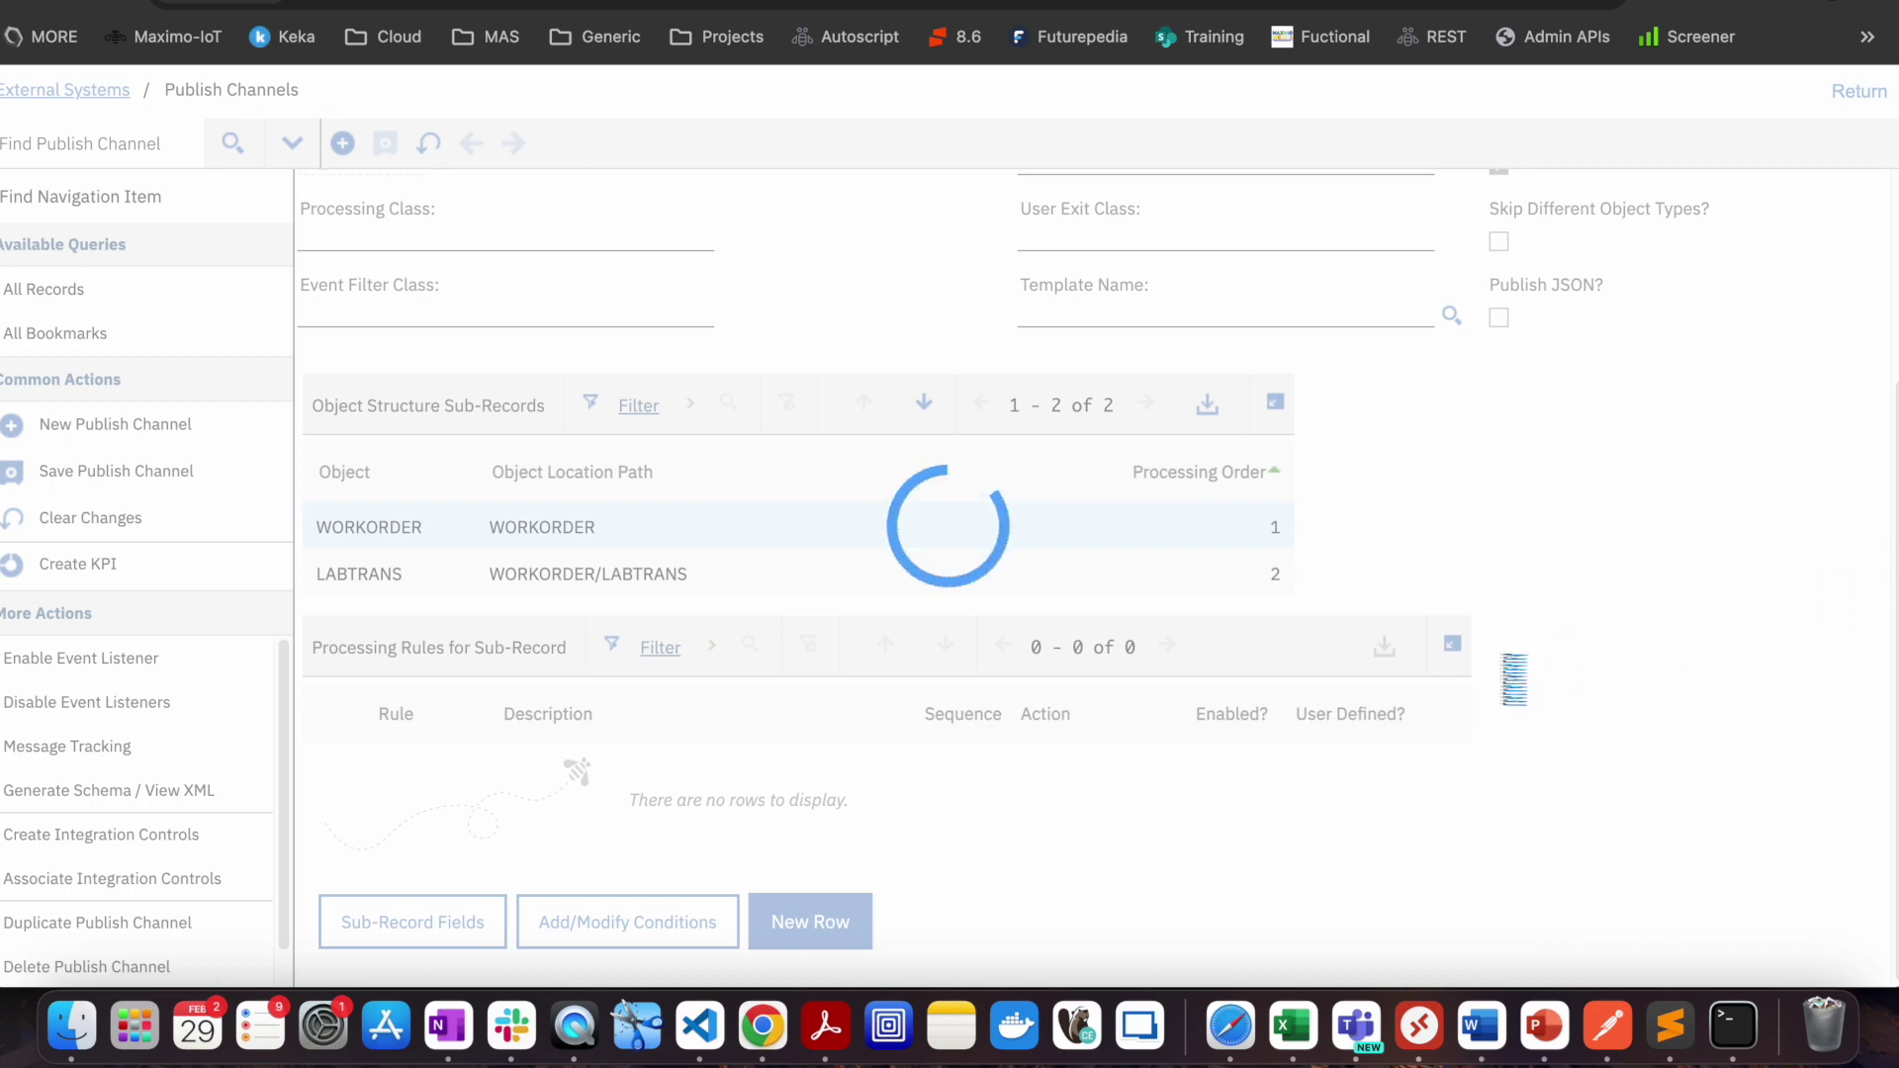
scroll(1098, 578, "down", 3)
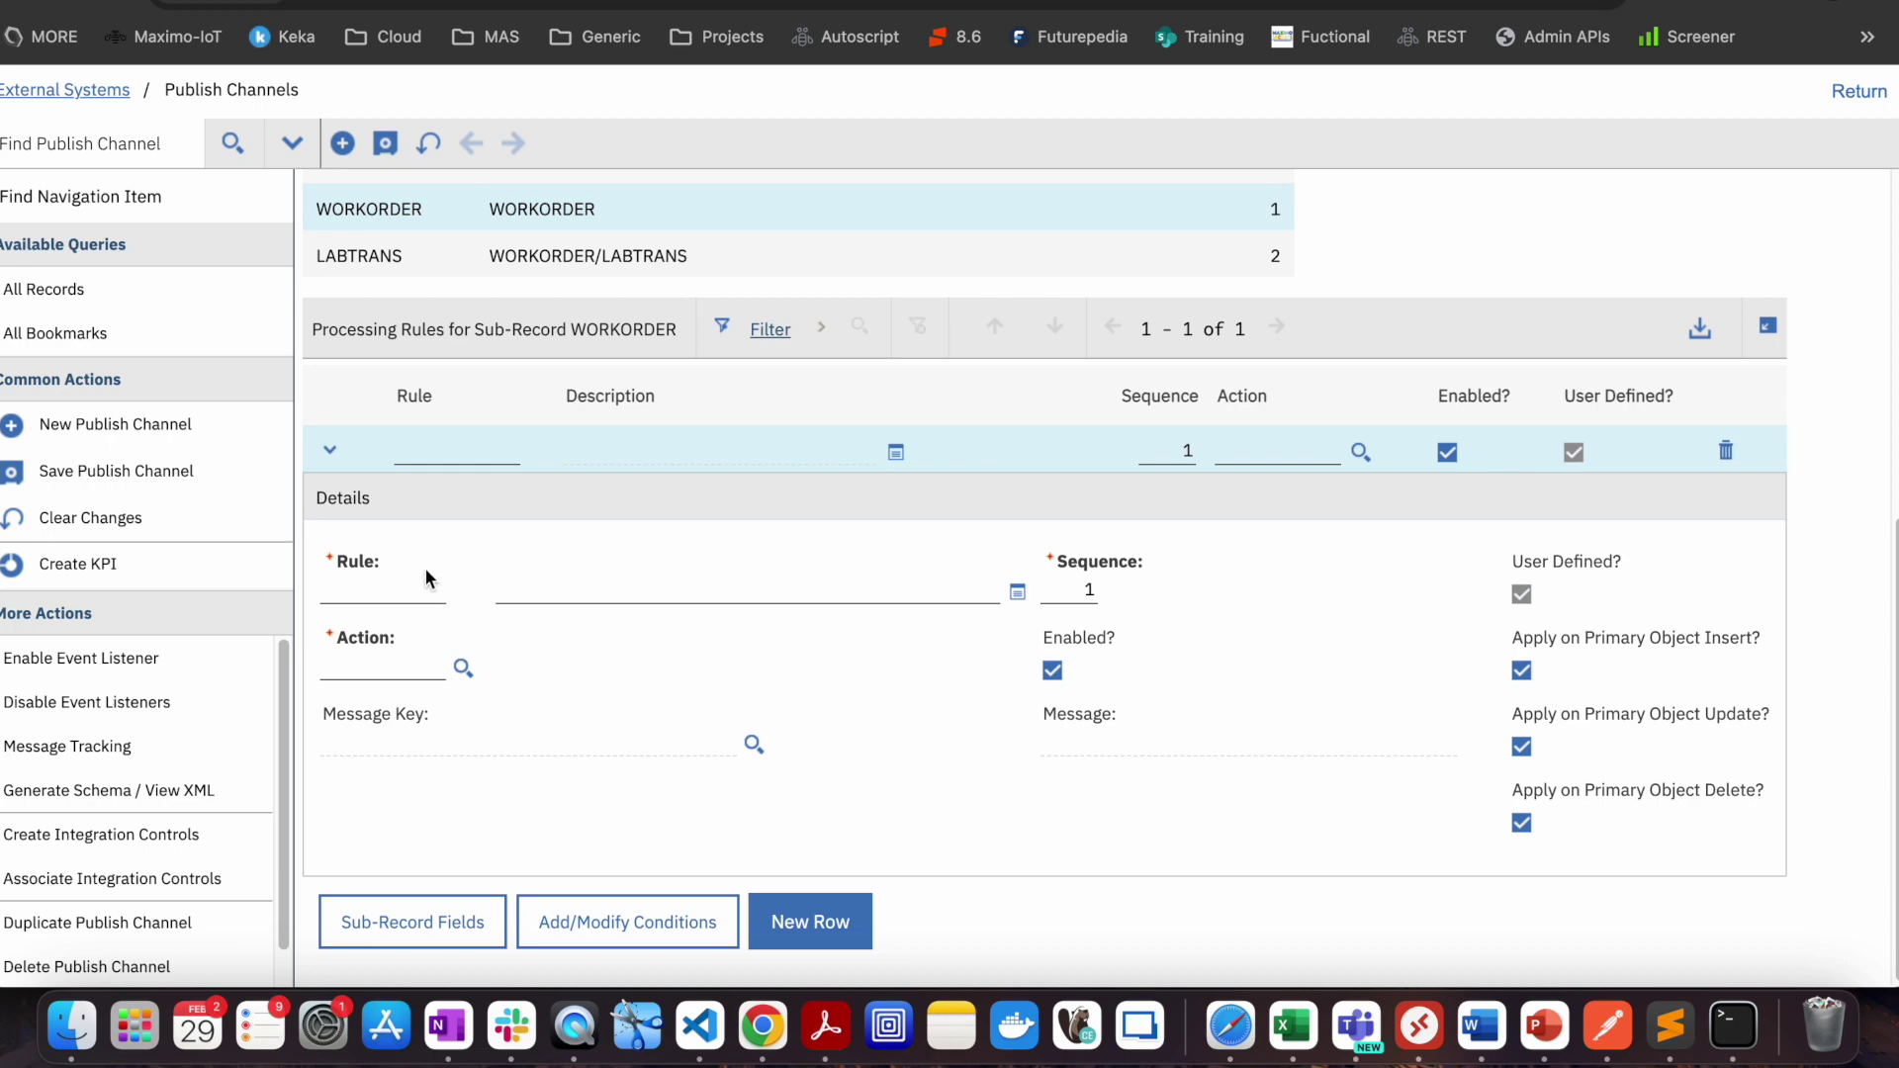
Set the new processing rule's action to SET.
left_click(401, 592)
left_click(463, 668)
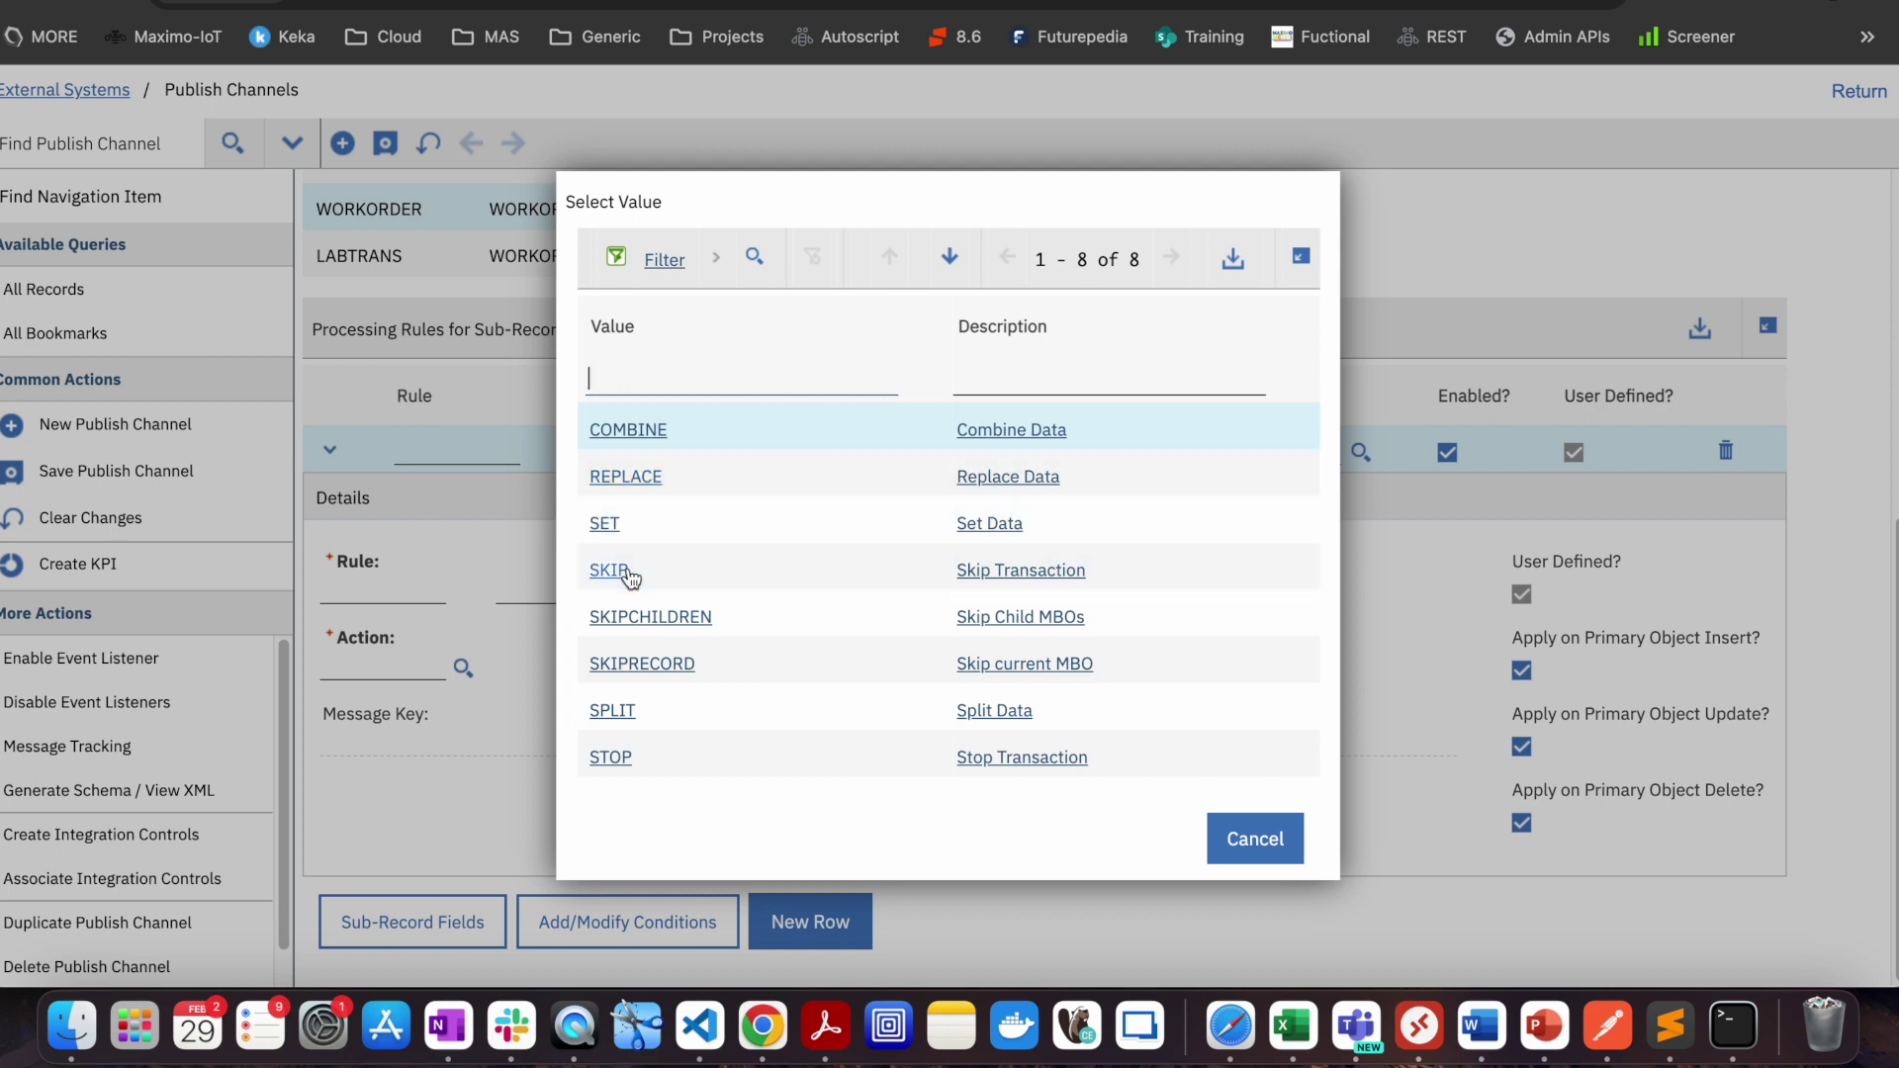
left_click(677, 619)
left_click(605, 524)
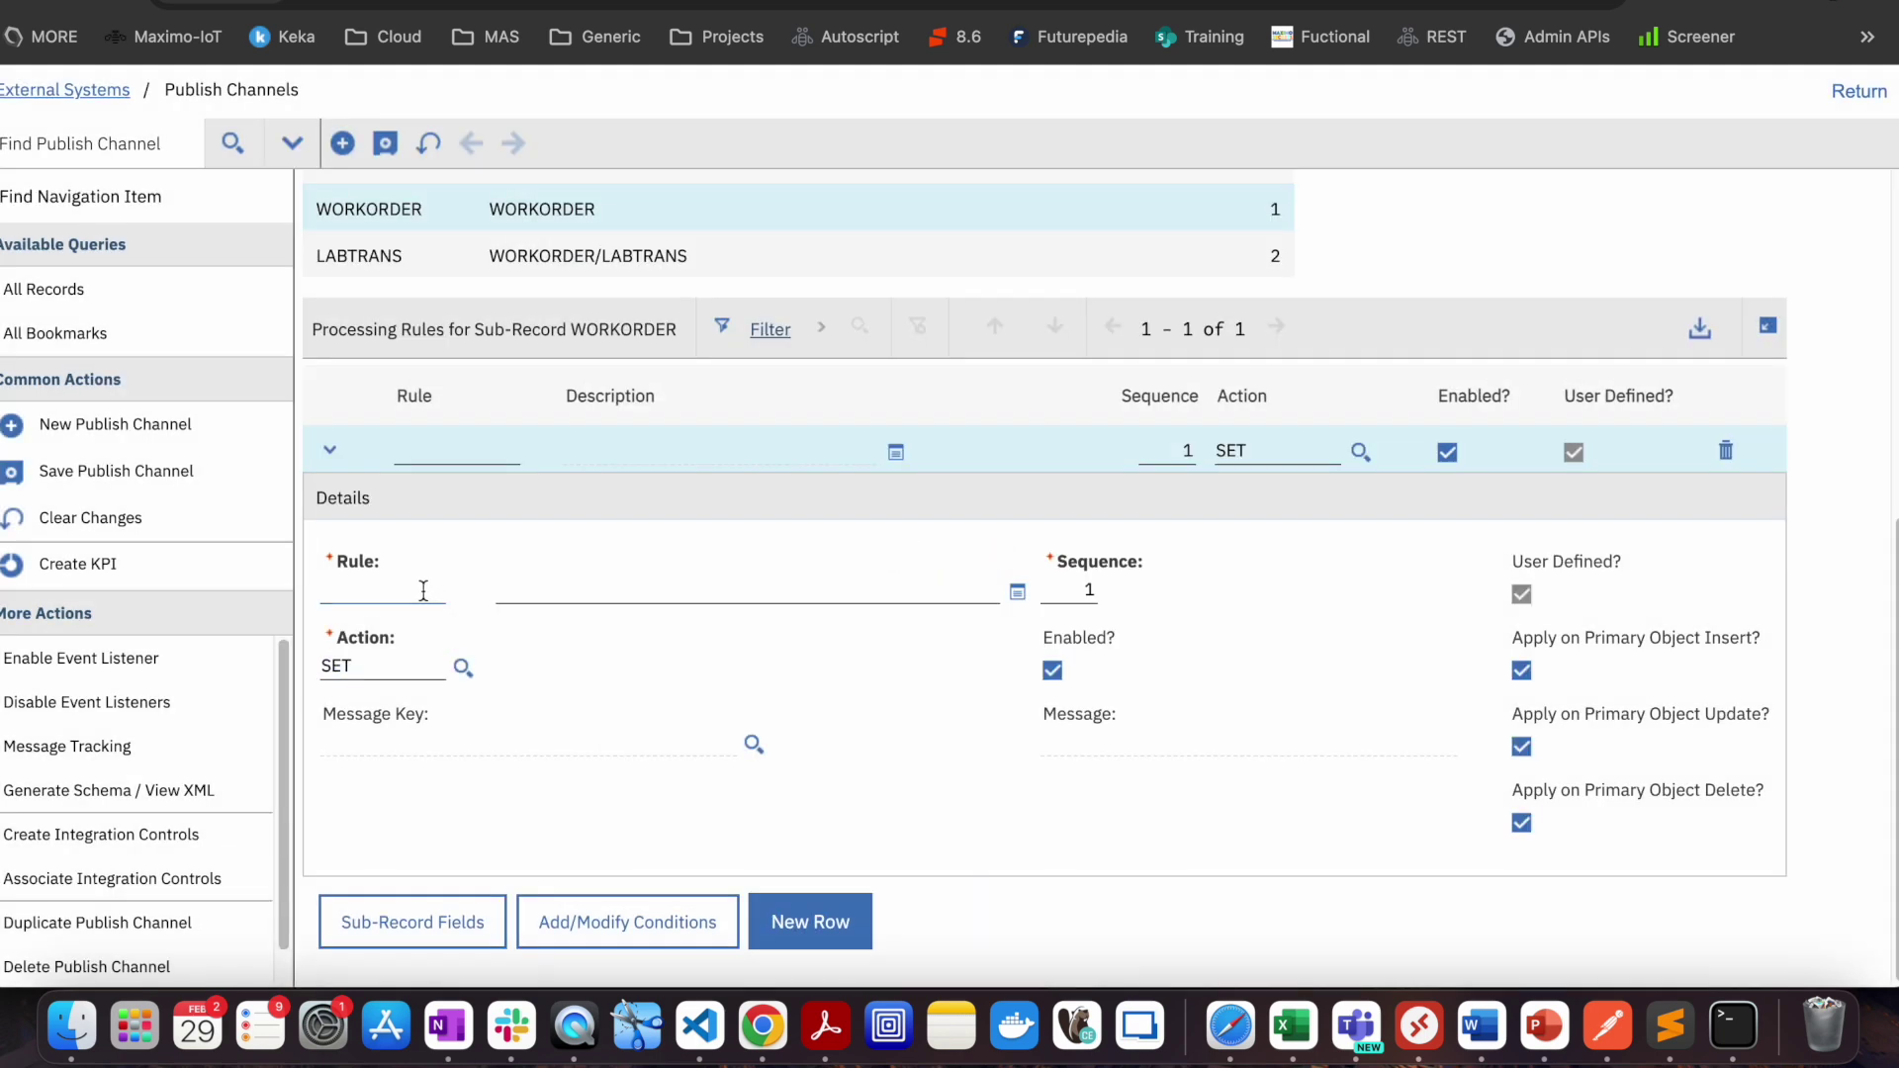
Name the processing rule SET and describe it as "Demo Set Rule".
type("E")
key("BackSpace")
type("PSSET")
key("BackSpace")
key("BackSpace")
key("BackSpace")
key("BackSpace")
key("BackSpace")
type("SET")
key("Tab")
type("Demo Set Rule")
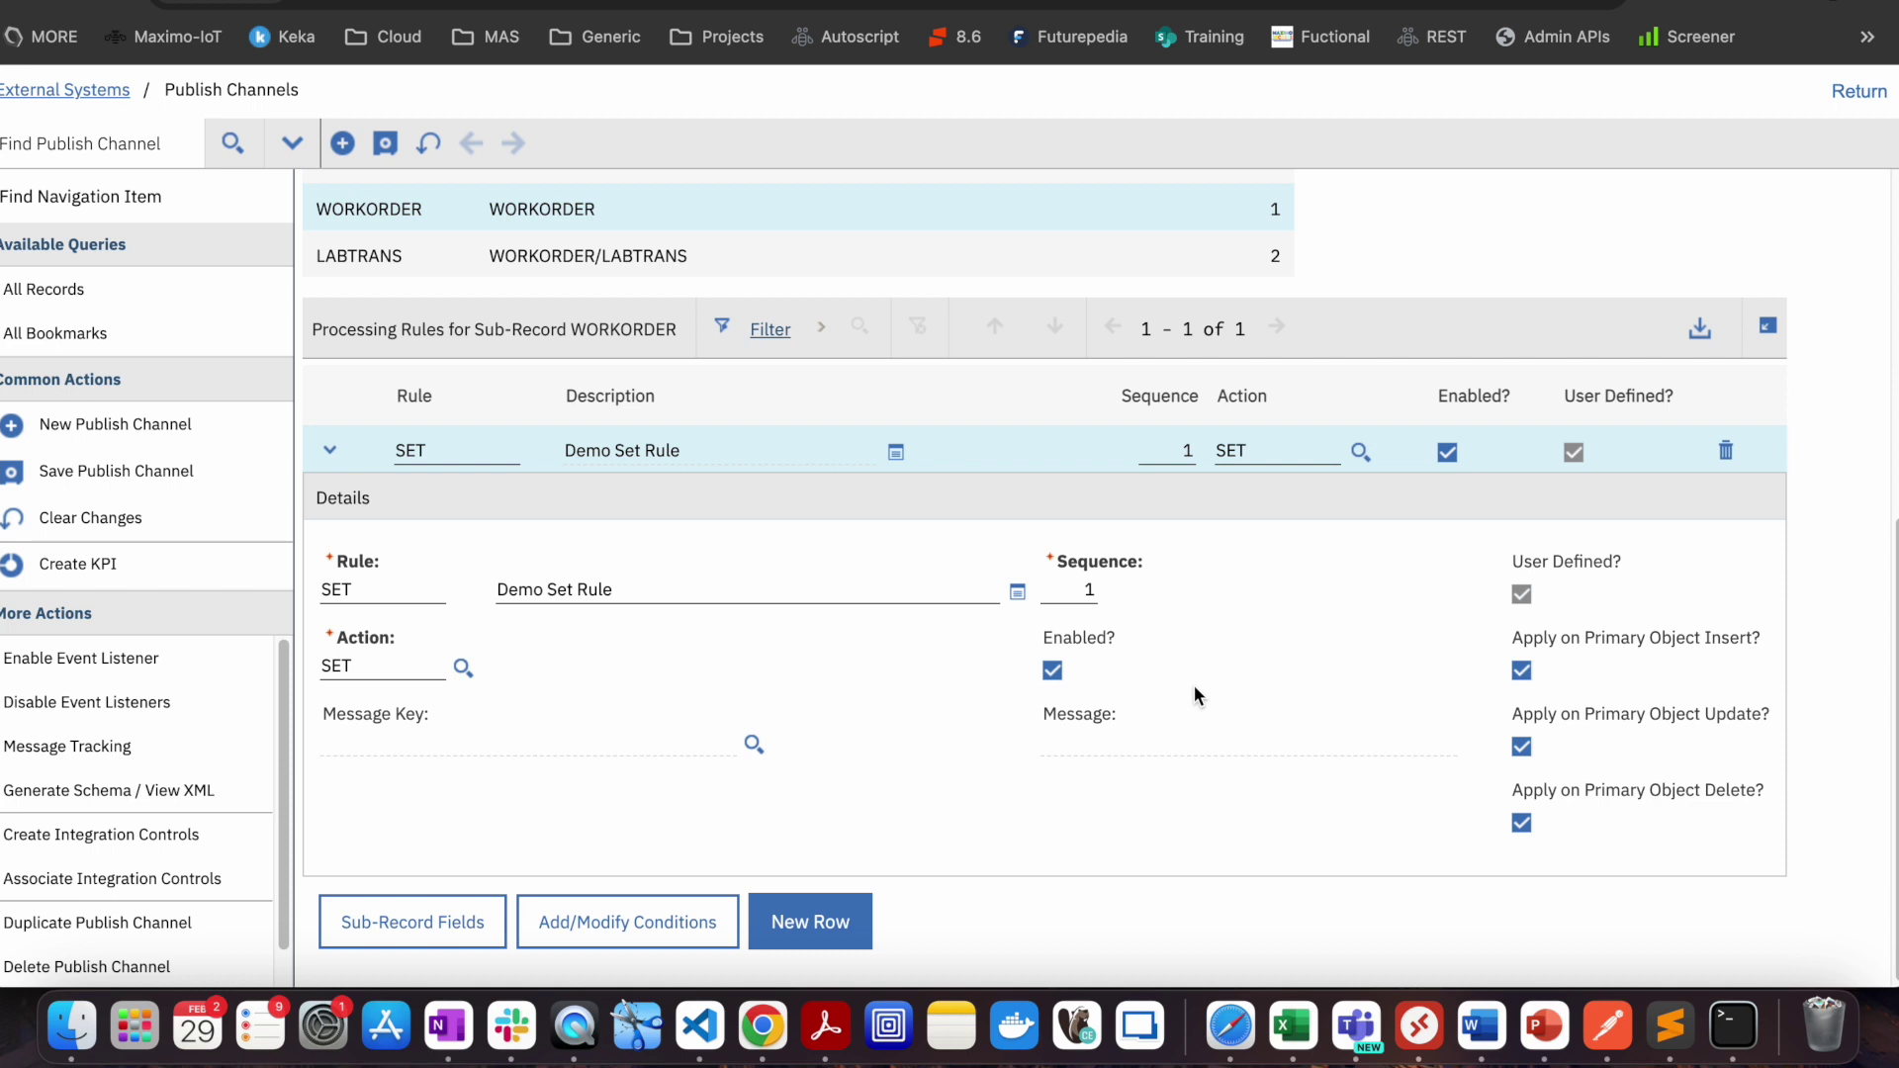
Toggle the SET rule's option to apply on primary object insert and save the publish channel.
left_click(1715, 641)
left_click(1521, 671)
left_click(385, 145)
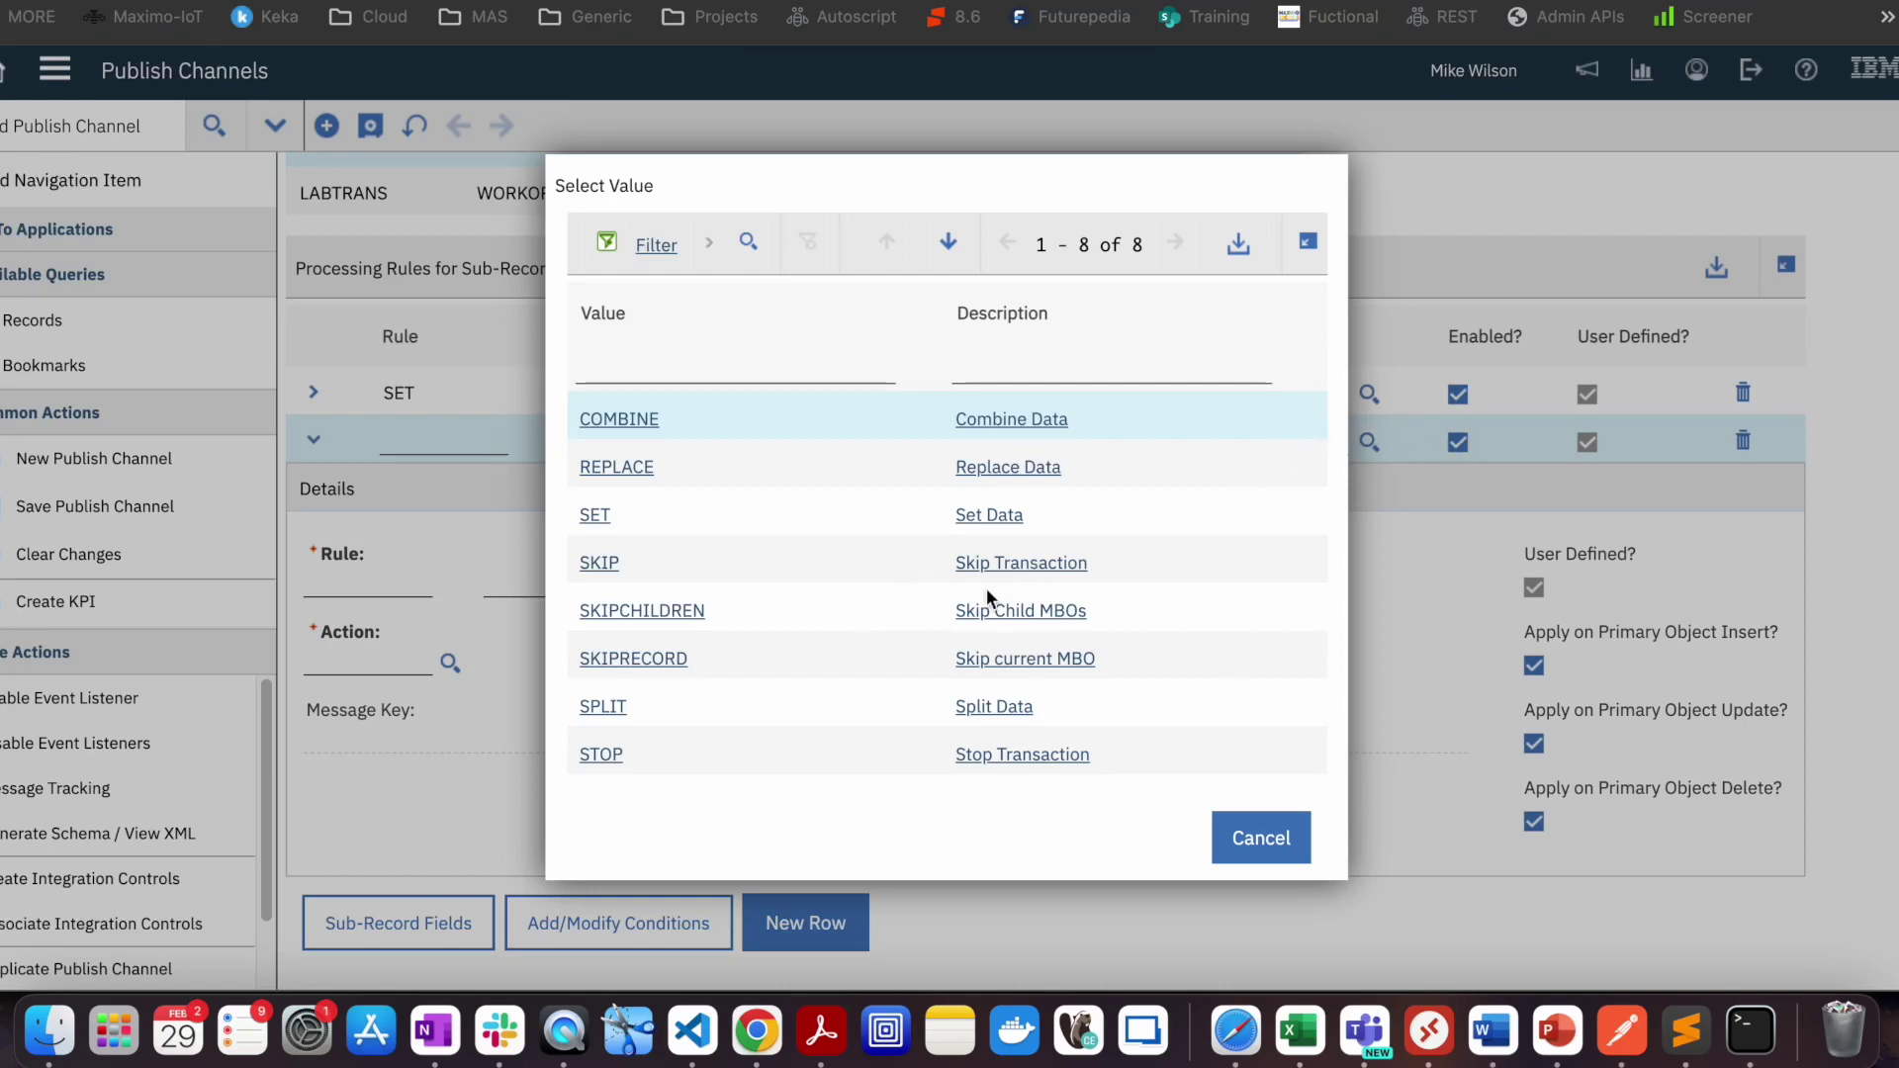
Give the second WORKORDER processing rule the action SKIP, the name SKIP and the description "Demo Skip Rule".
left_click(599, 563)
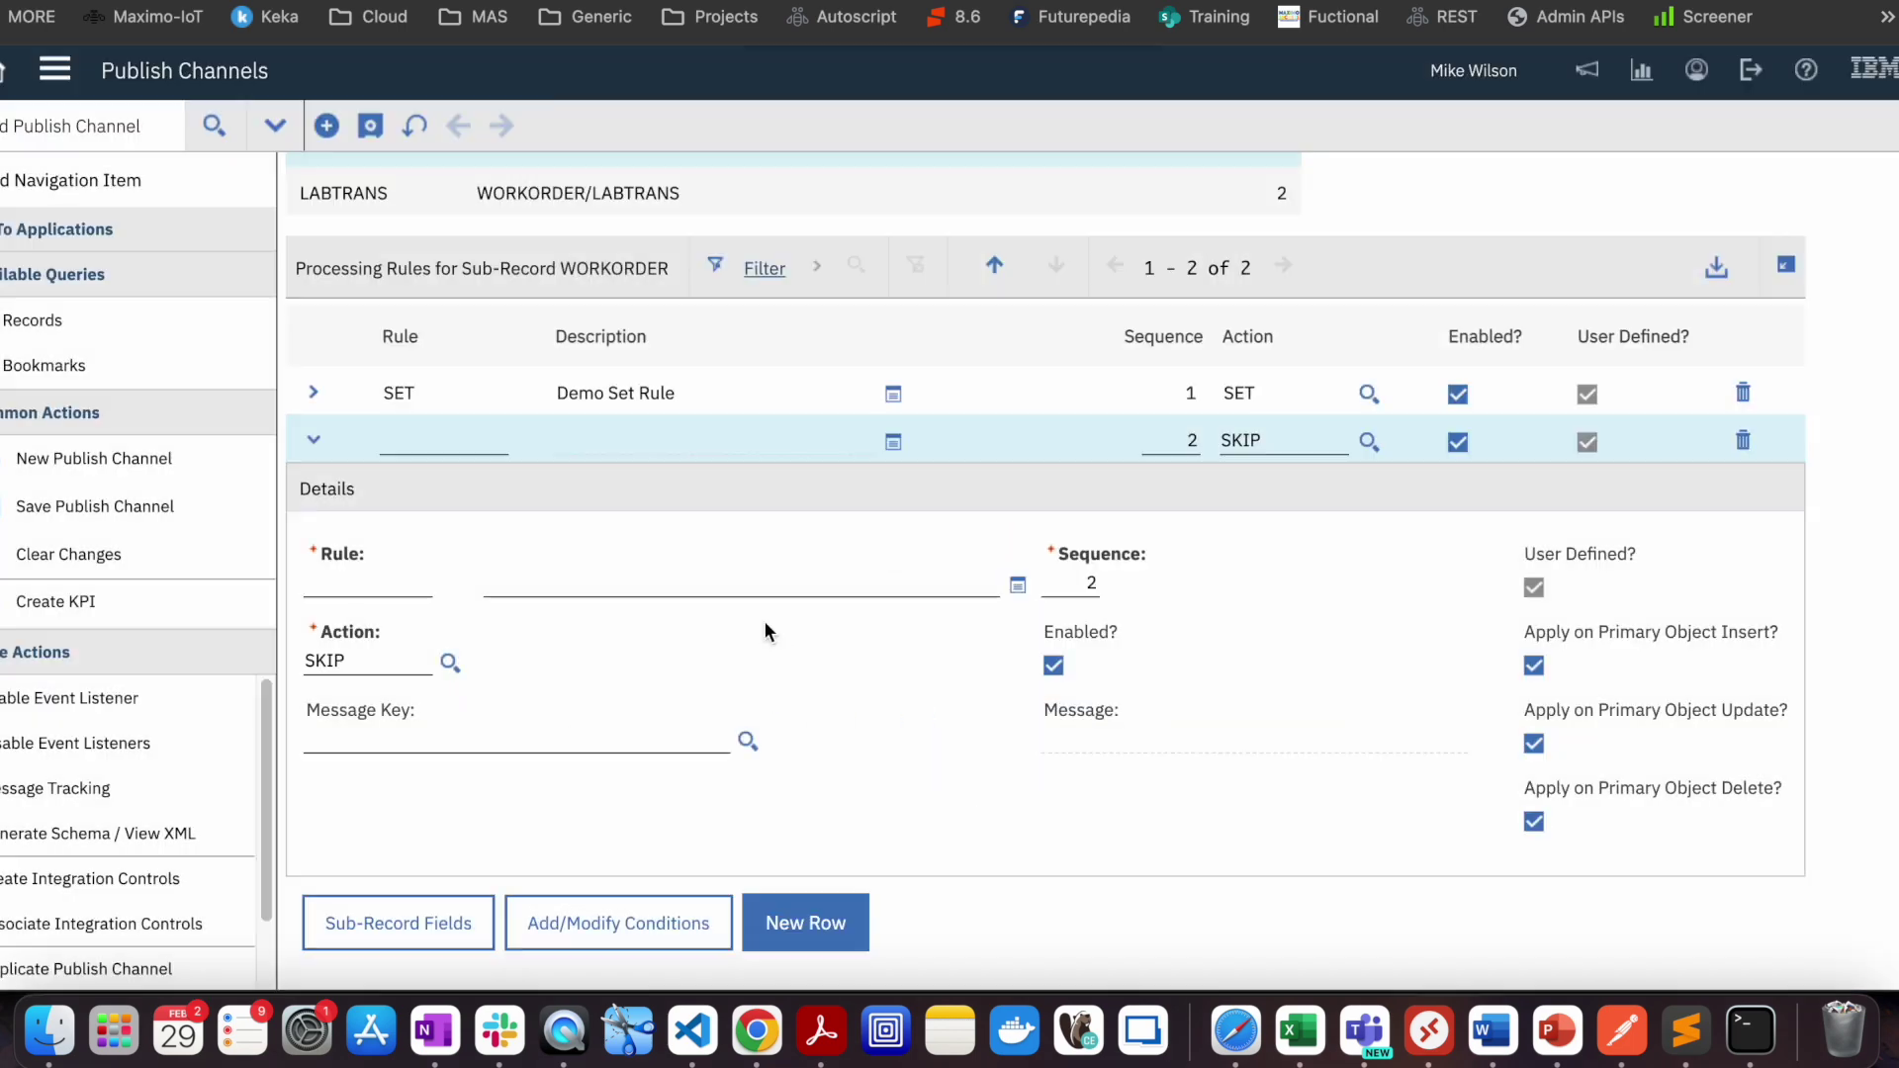
left_click(360, 584)
type("SKIP")
left_click(490, 584)
type("Demo SK")
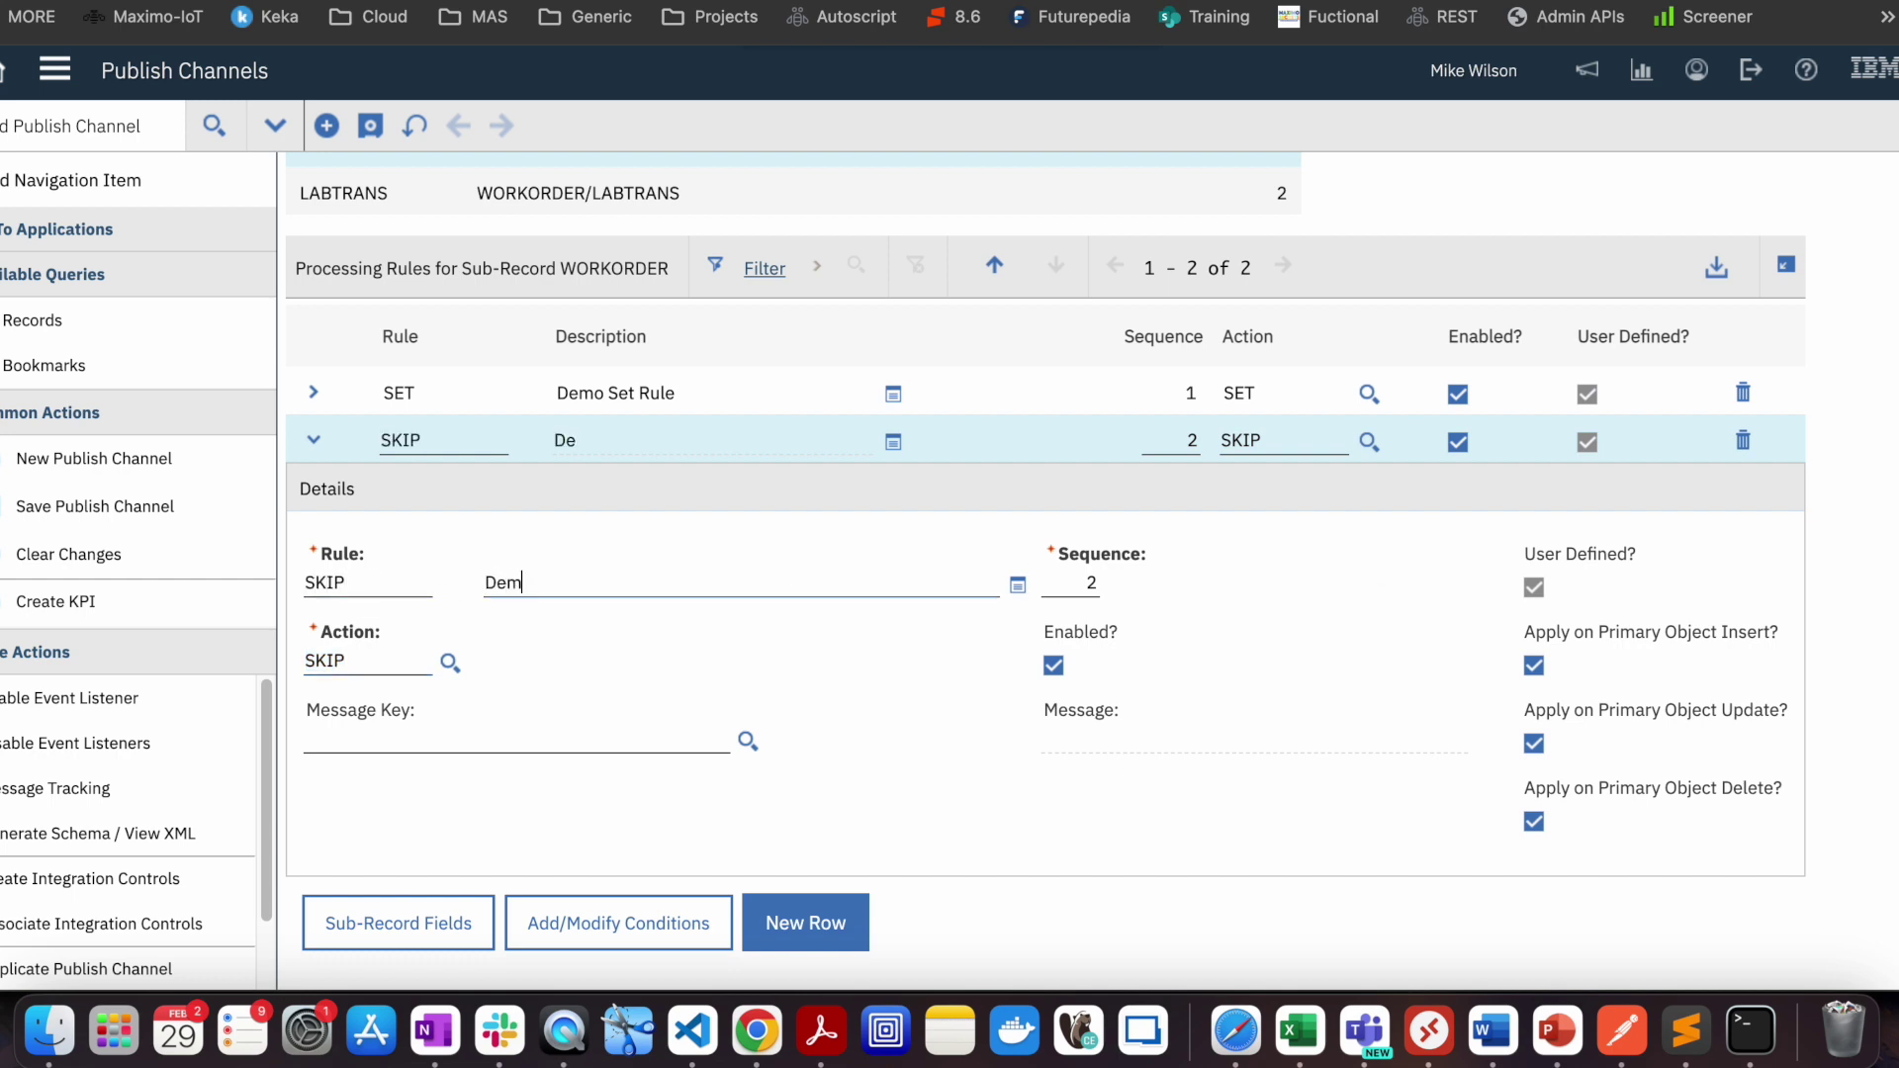
key("BackSpace")
type("kip Rule")
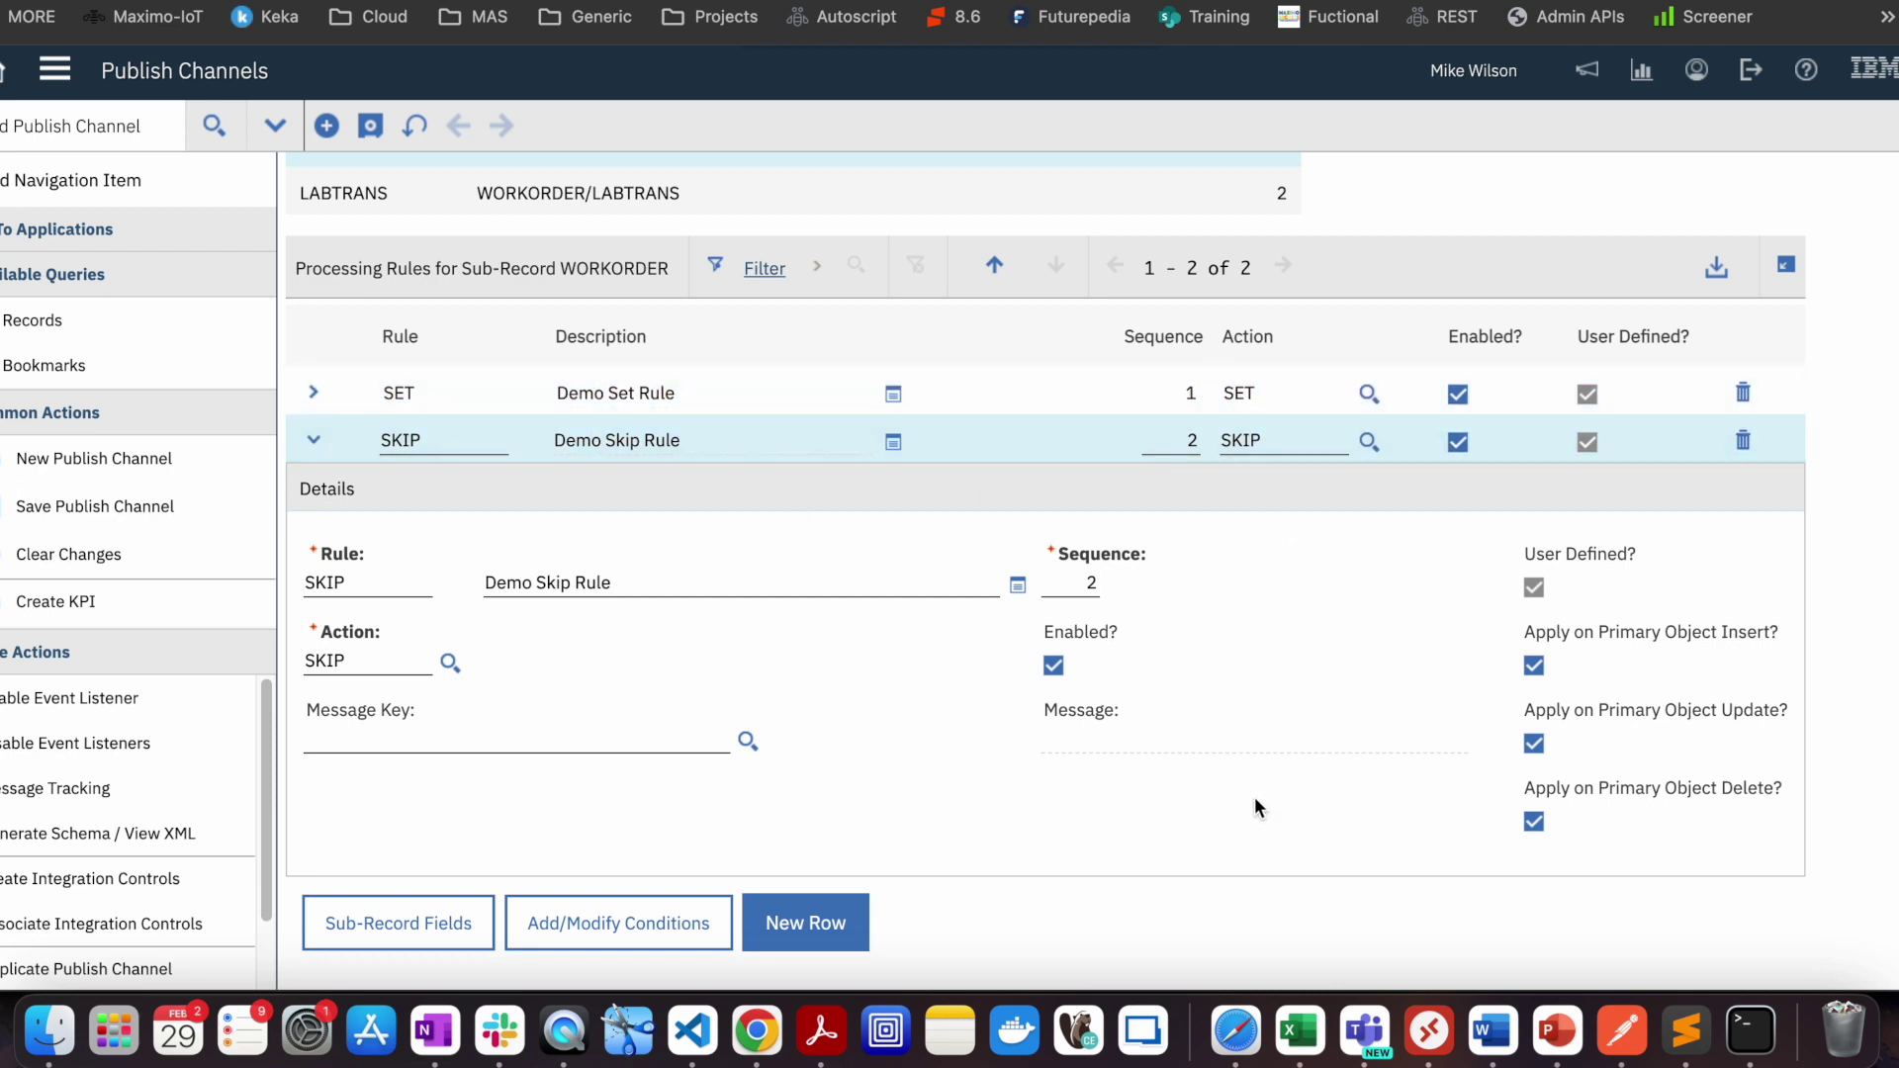
Examine condition 10 of the SKIP rule, including its XML field and object field evaluations.
key("super+a")
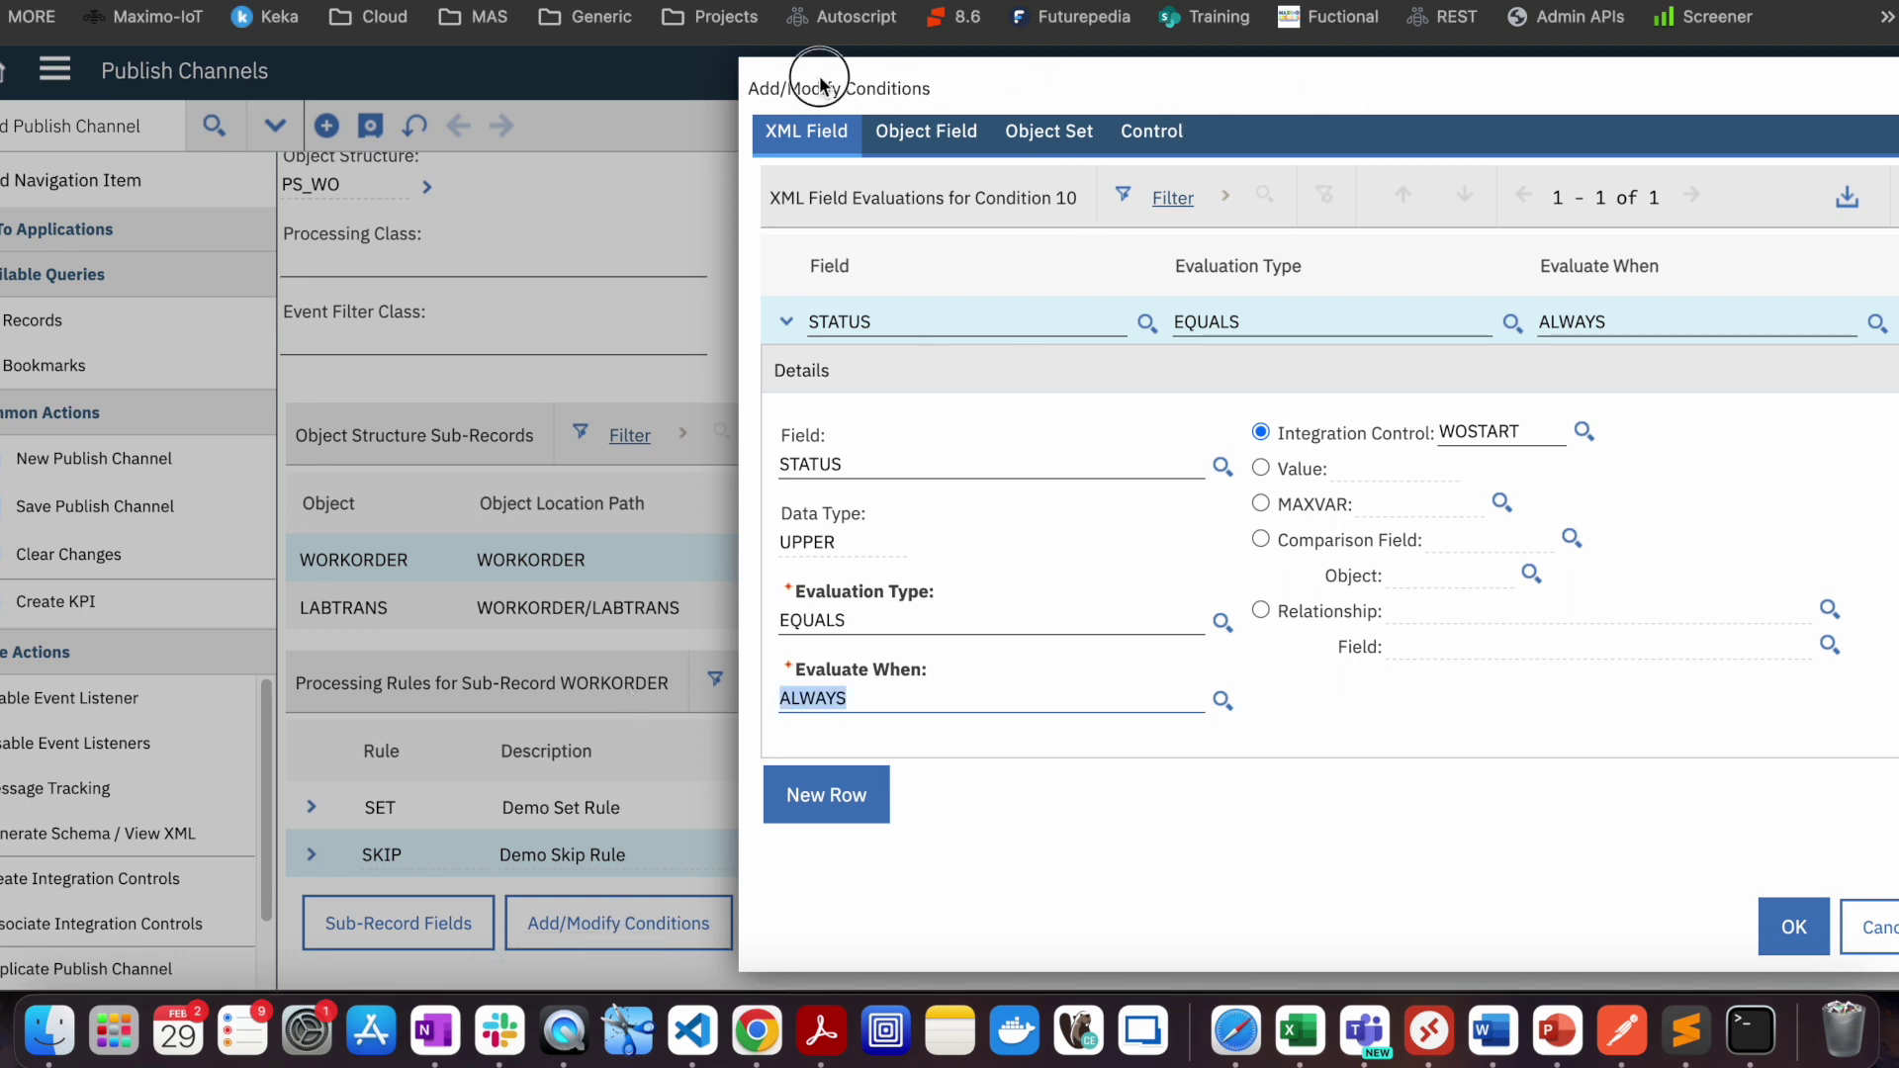
left_click_drag(762, 79, 438, 75)
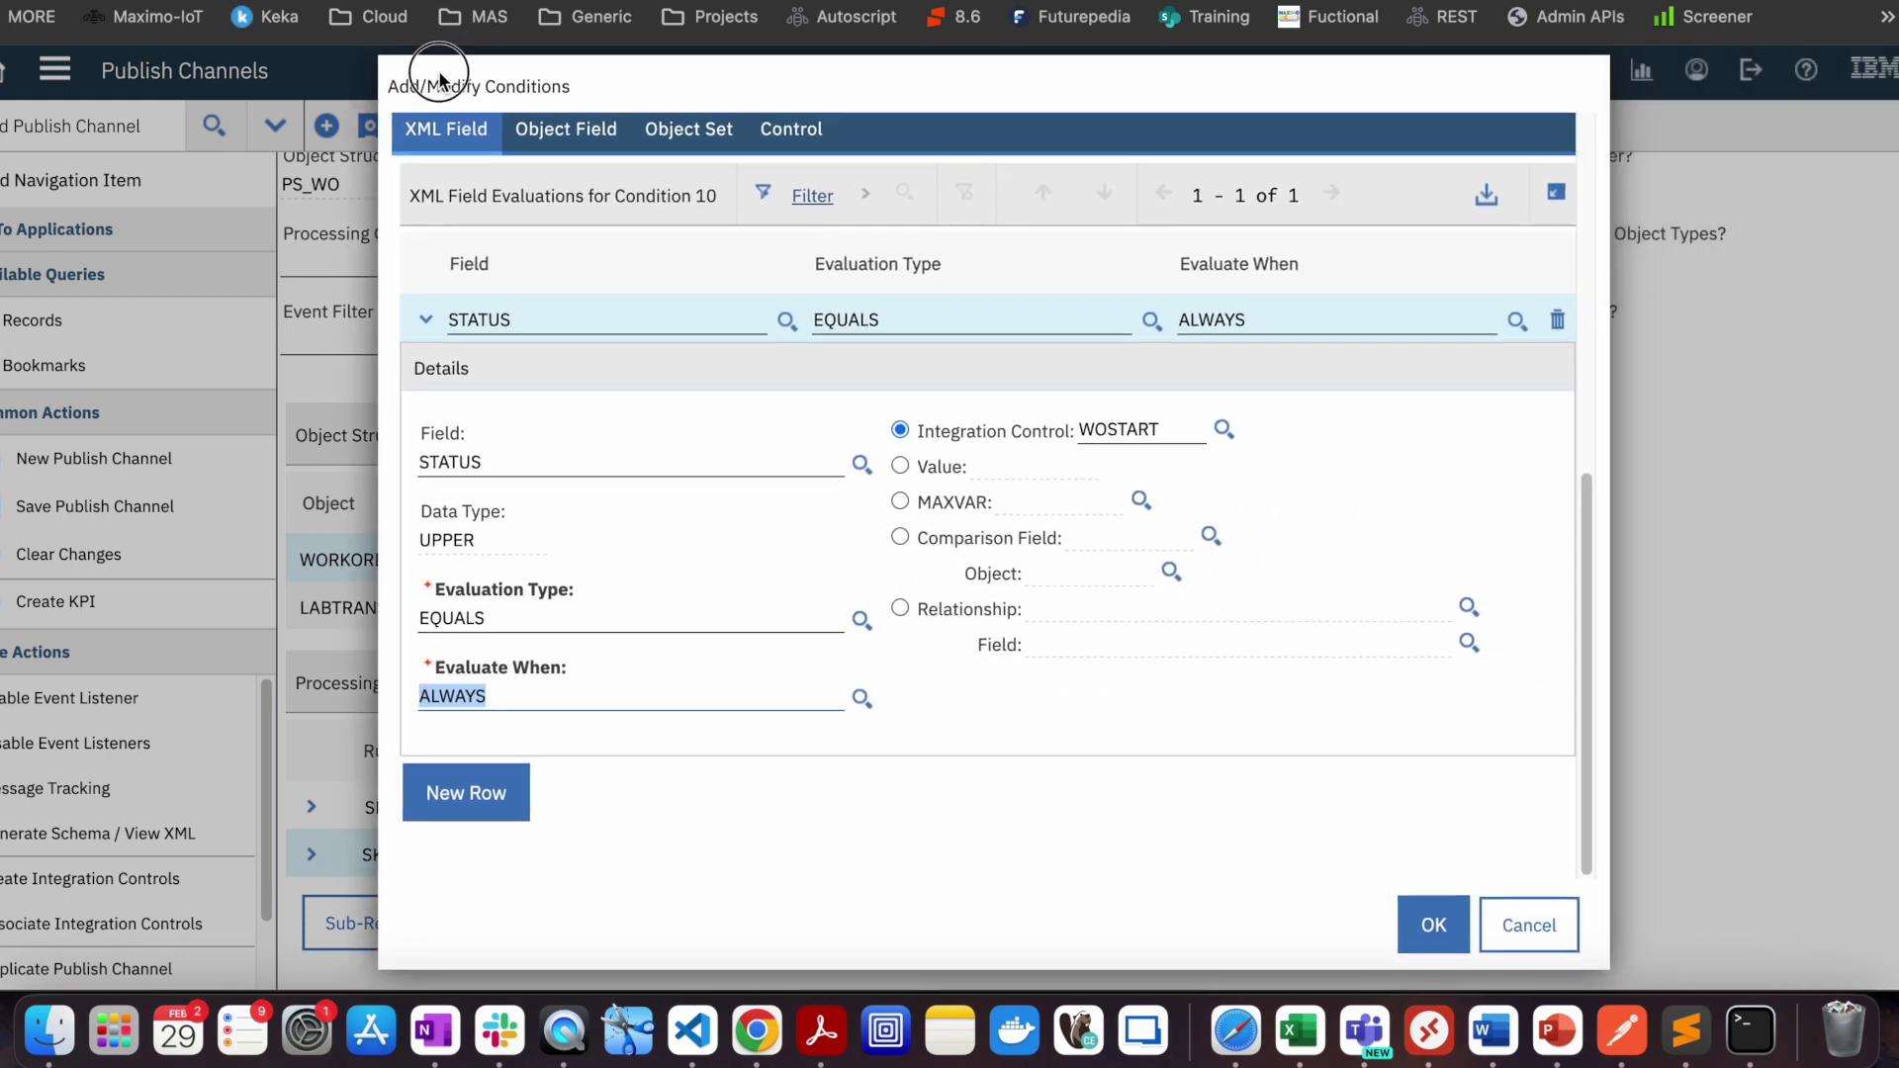
scroll(1583, 604, "up", 10)
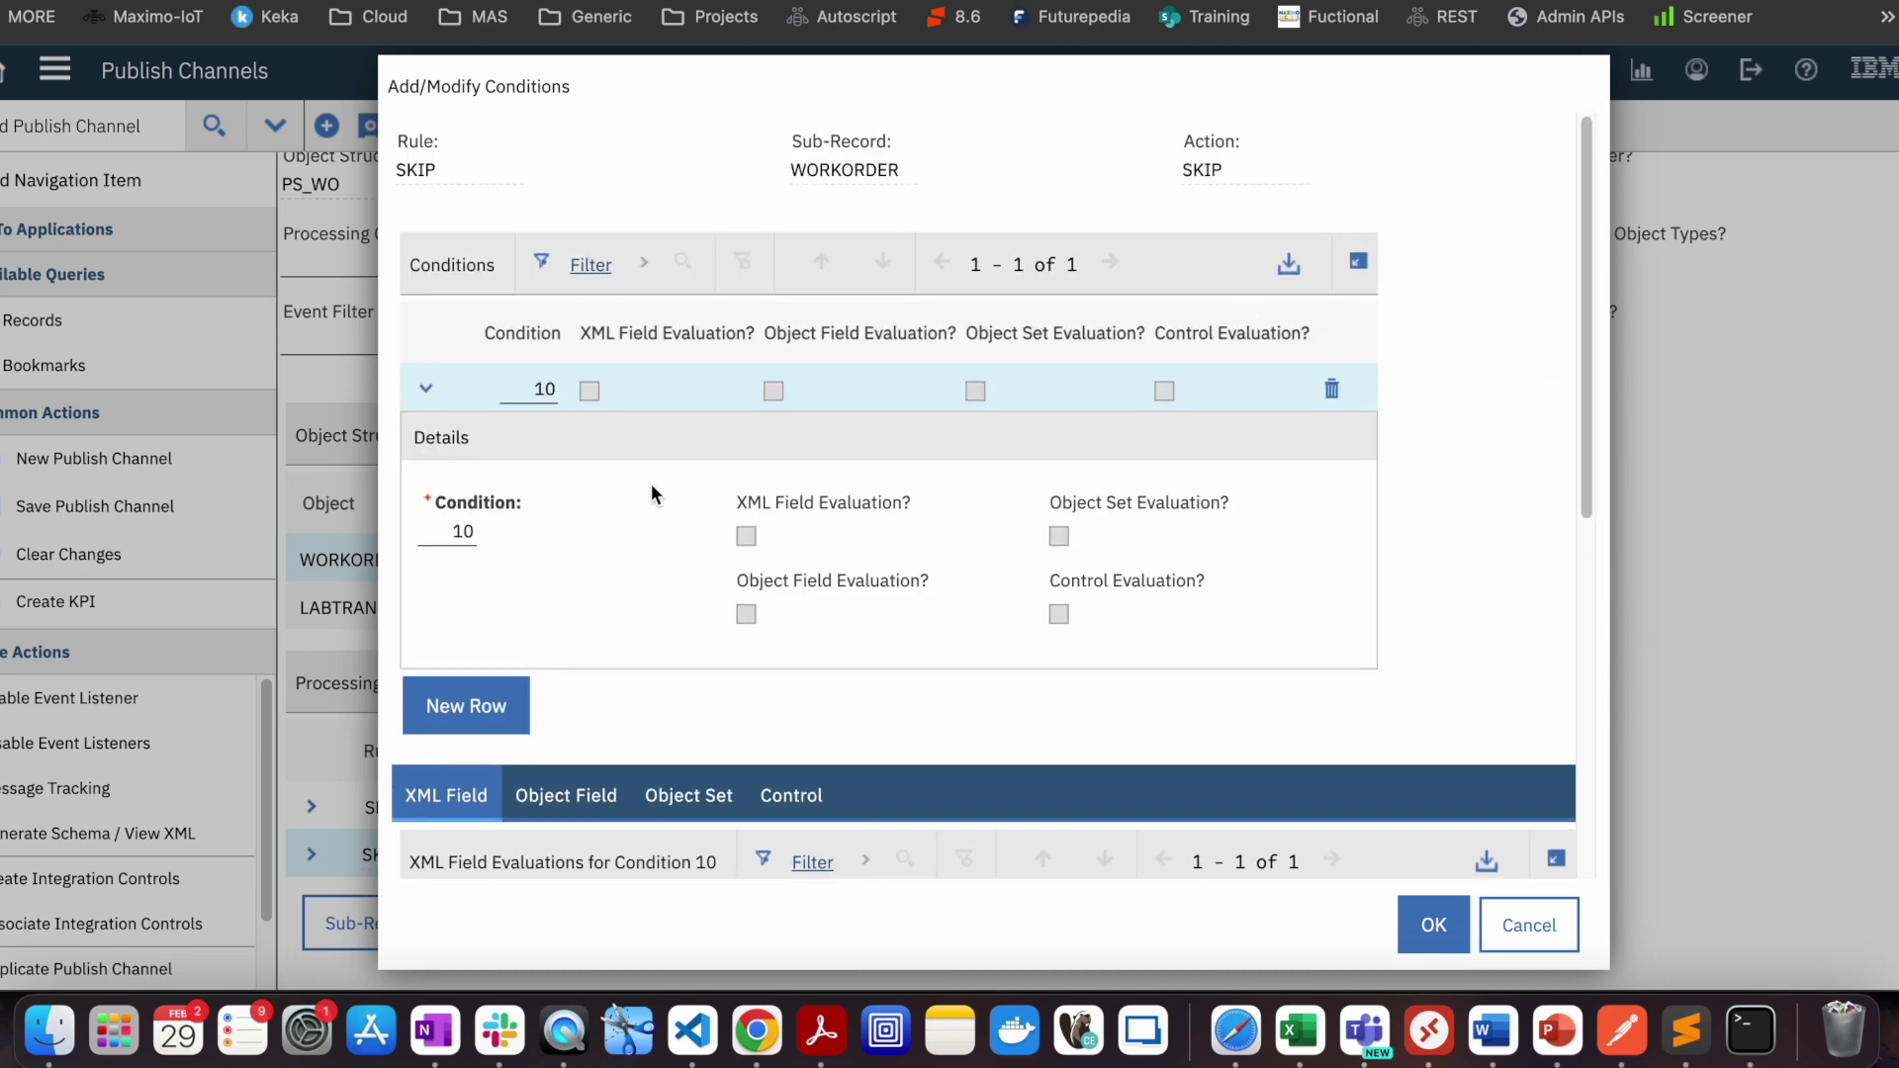
left_click_drag(1578, 382, 1538, 727)
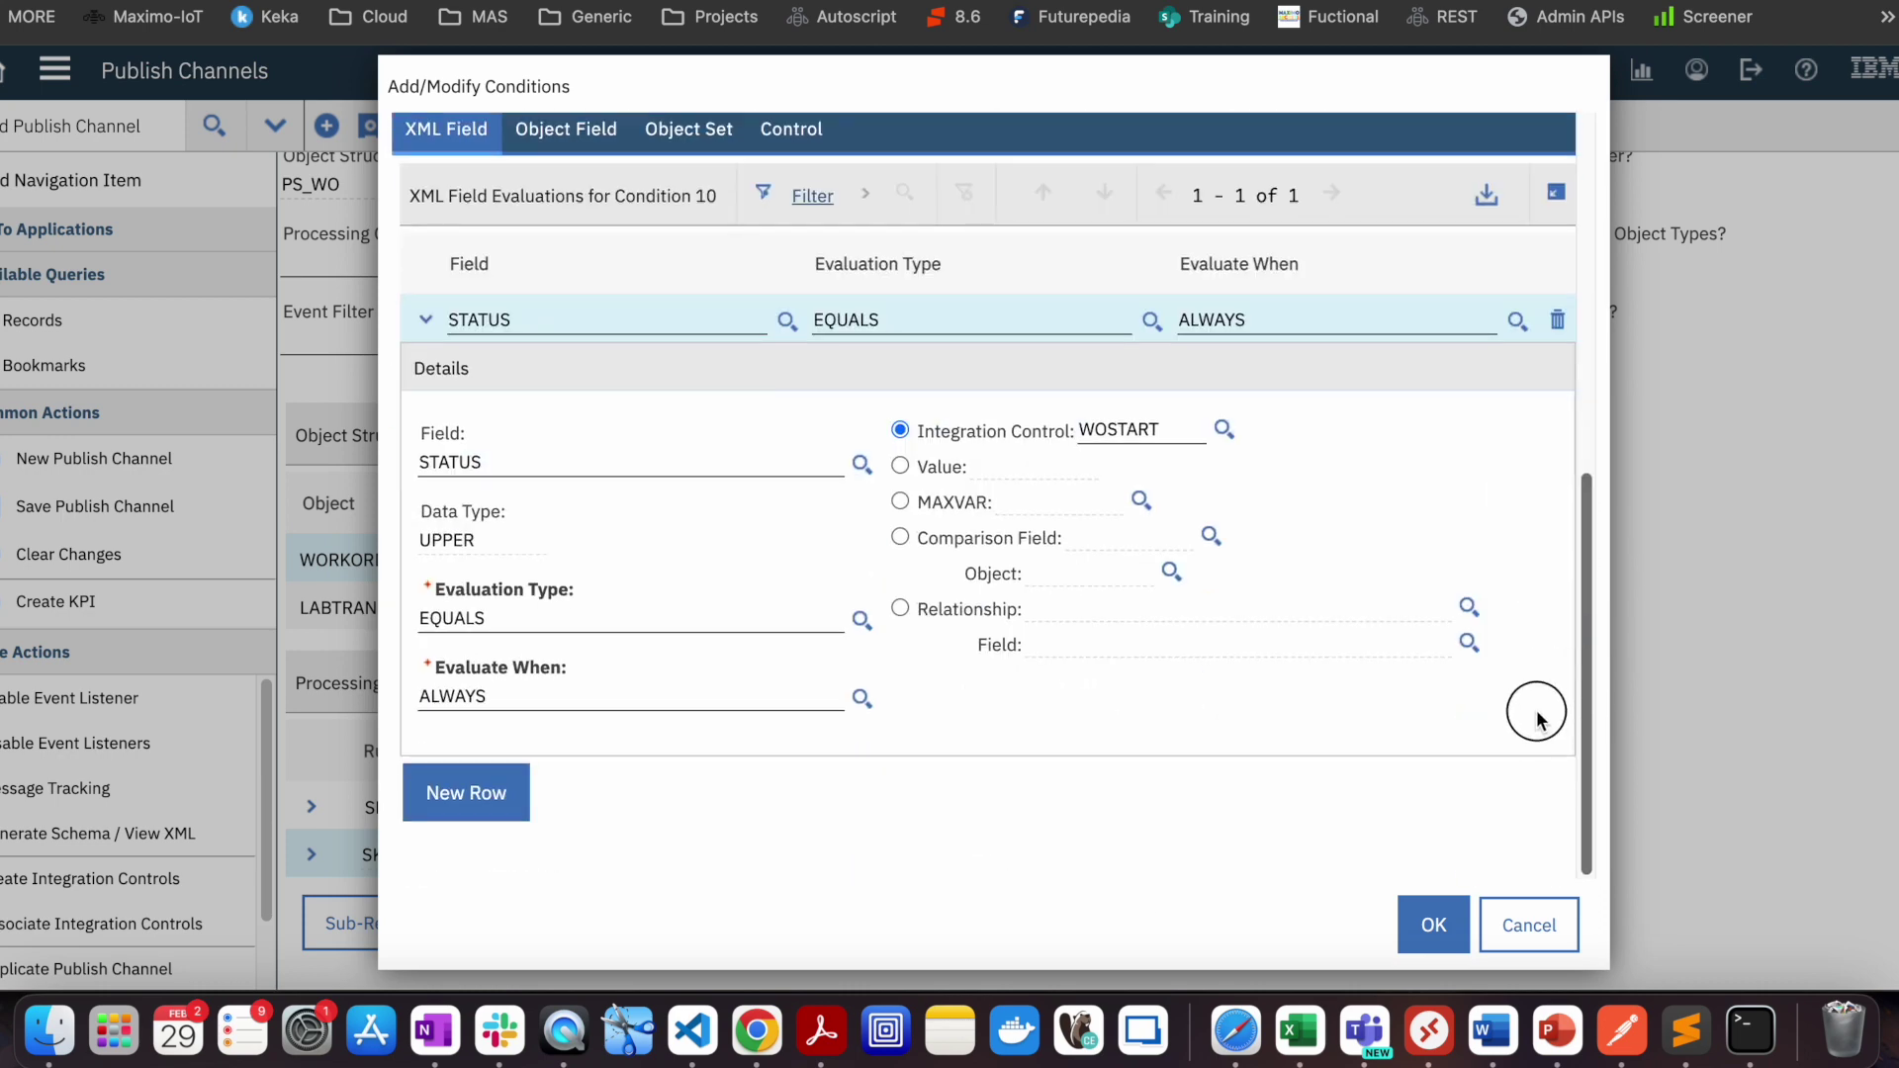
scroll(1539, 672, "up", 1)
mouse_move(1550, 665)
left_mouse_down()
mouse_move(1553, 687)
mouse_move(1468, 378)
mouse_move(1484, 442)
mouse_move(1483, 330)
mouse_move(1534, 602)
mouse_move(1526, 696)
mouse_move(1517, 644)
left_mouse_up()
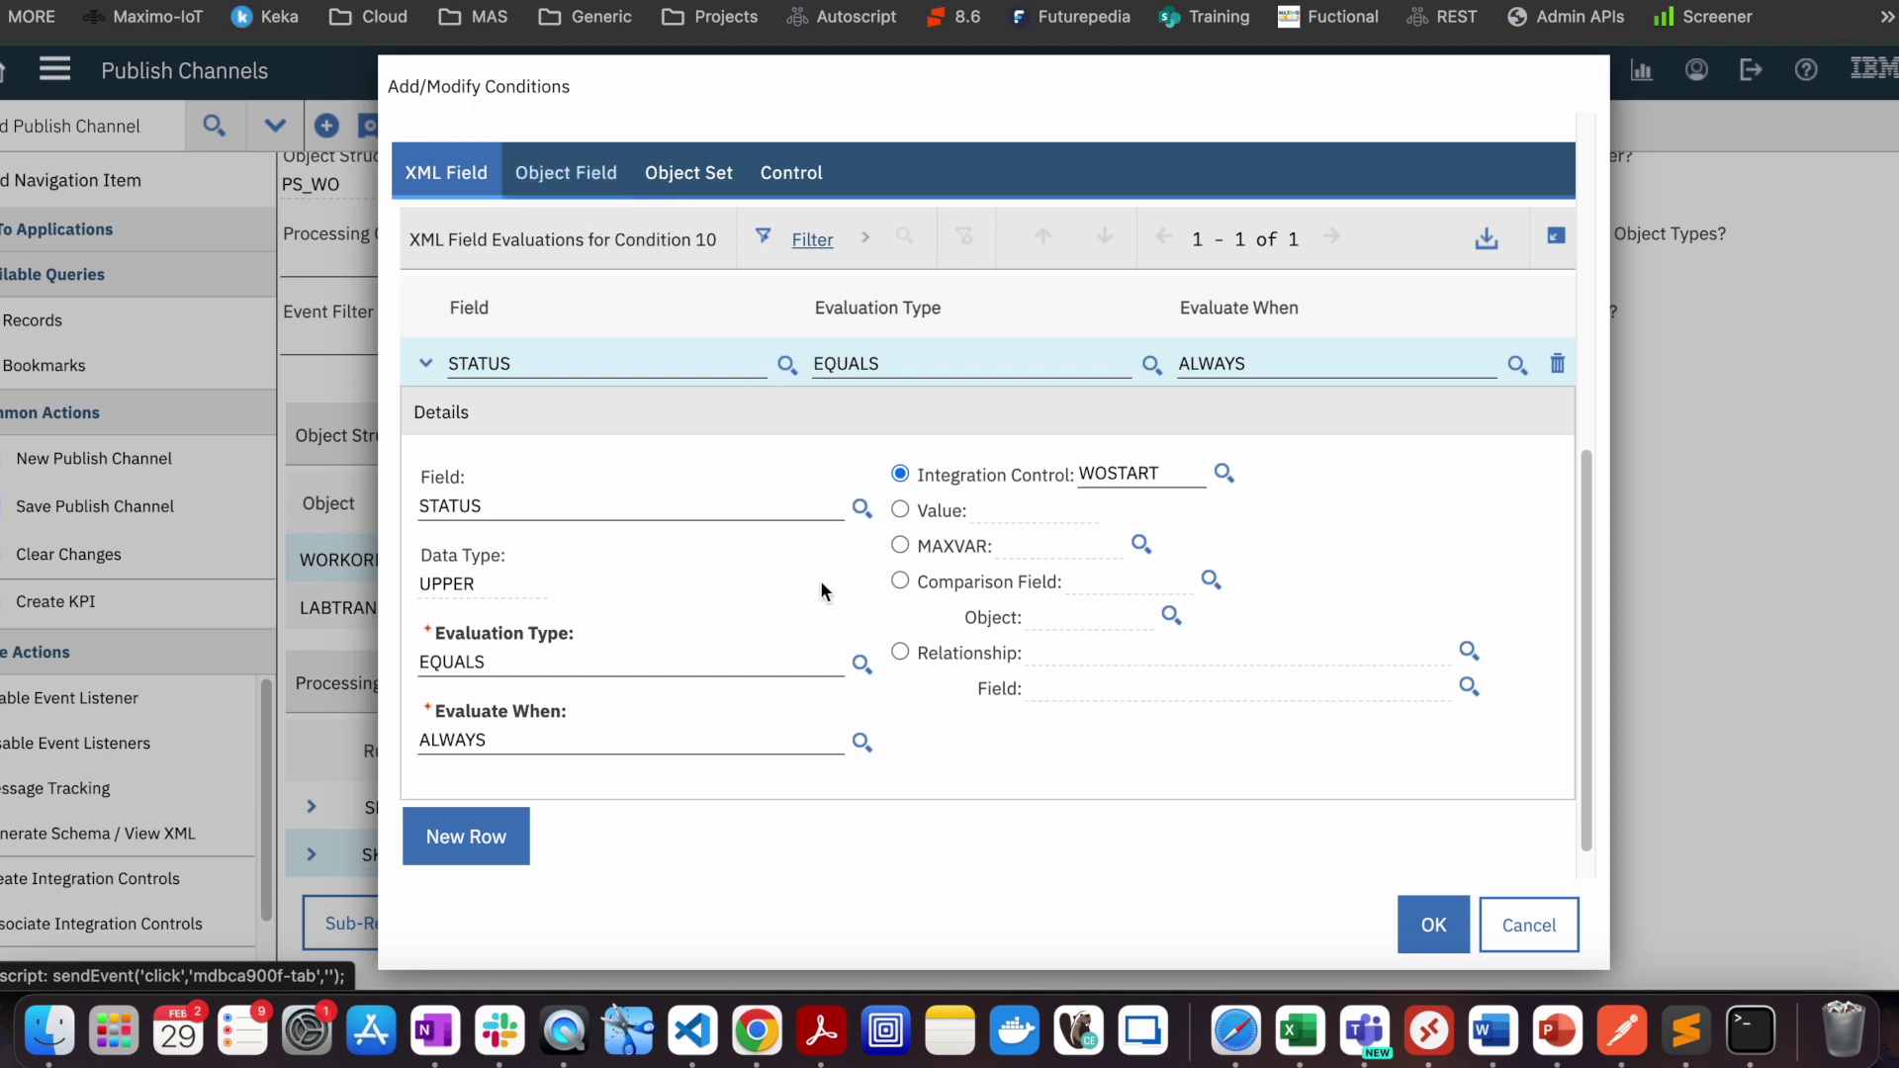
left_click(562, 174)
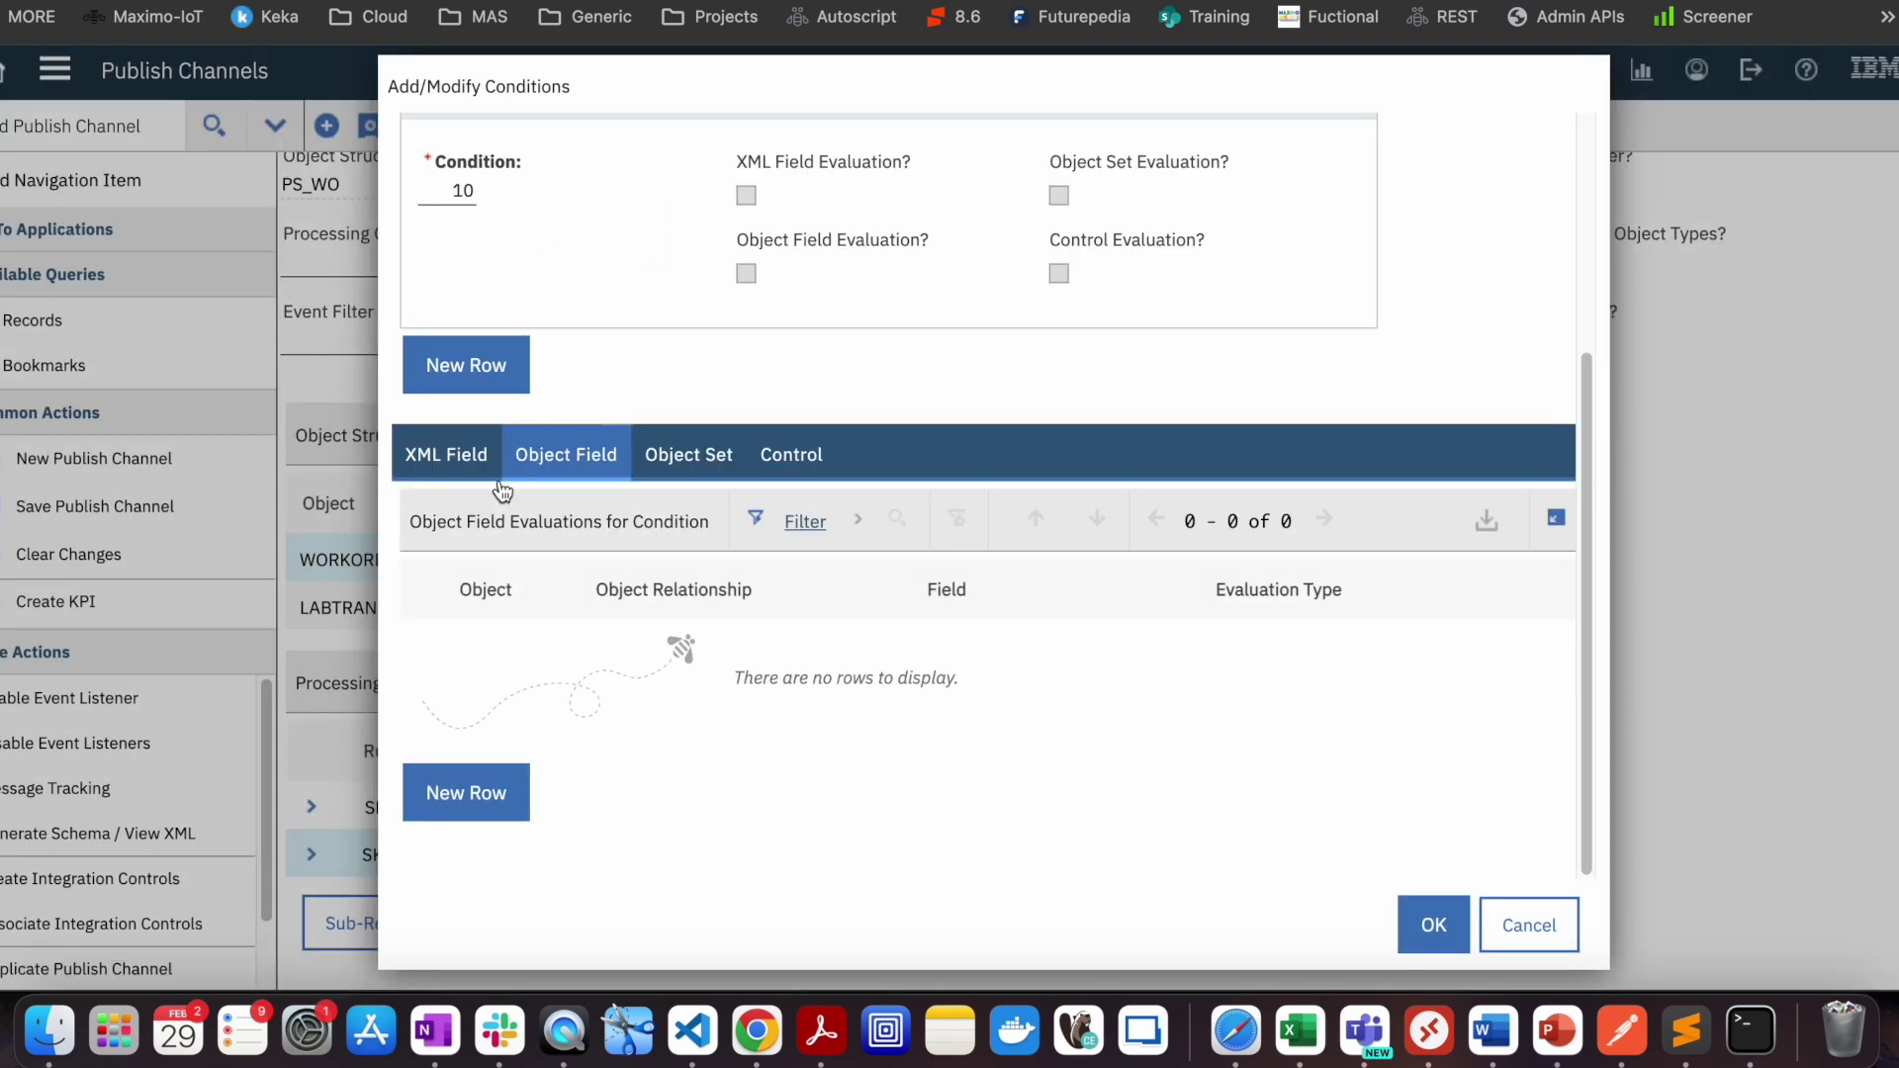
left_click(450, 457)
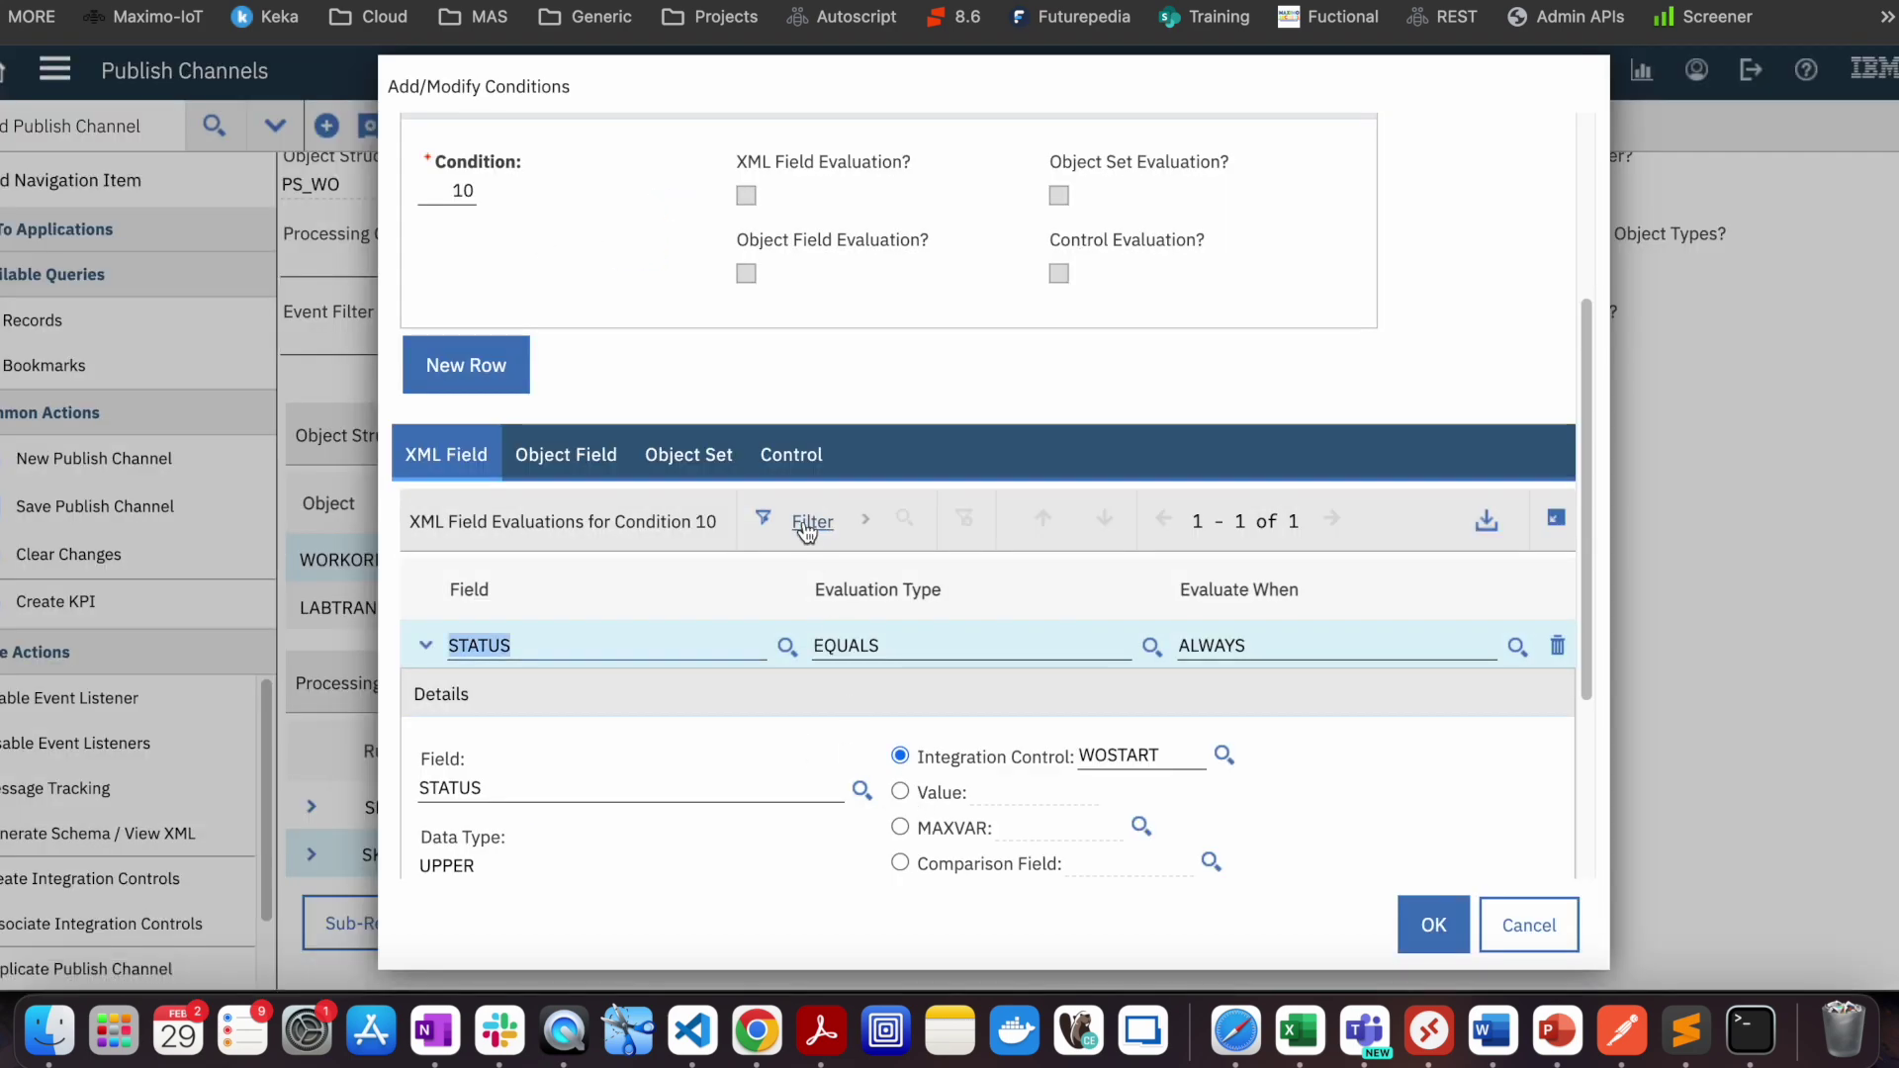
left_click(1585, 481)
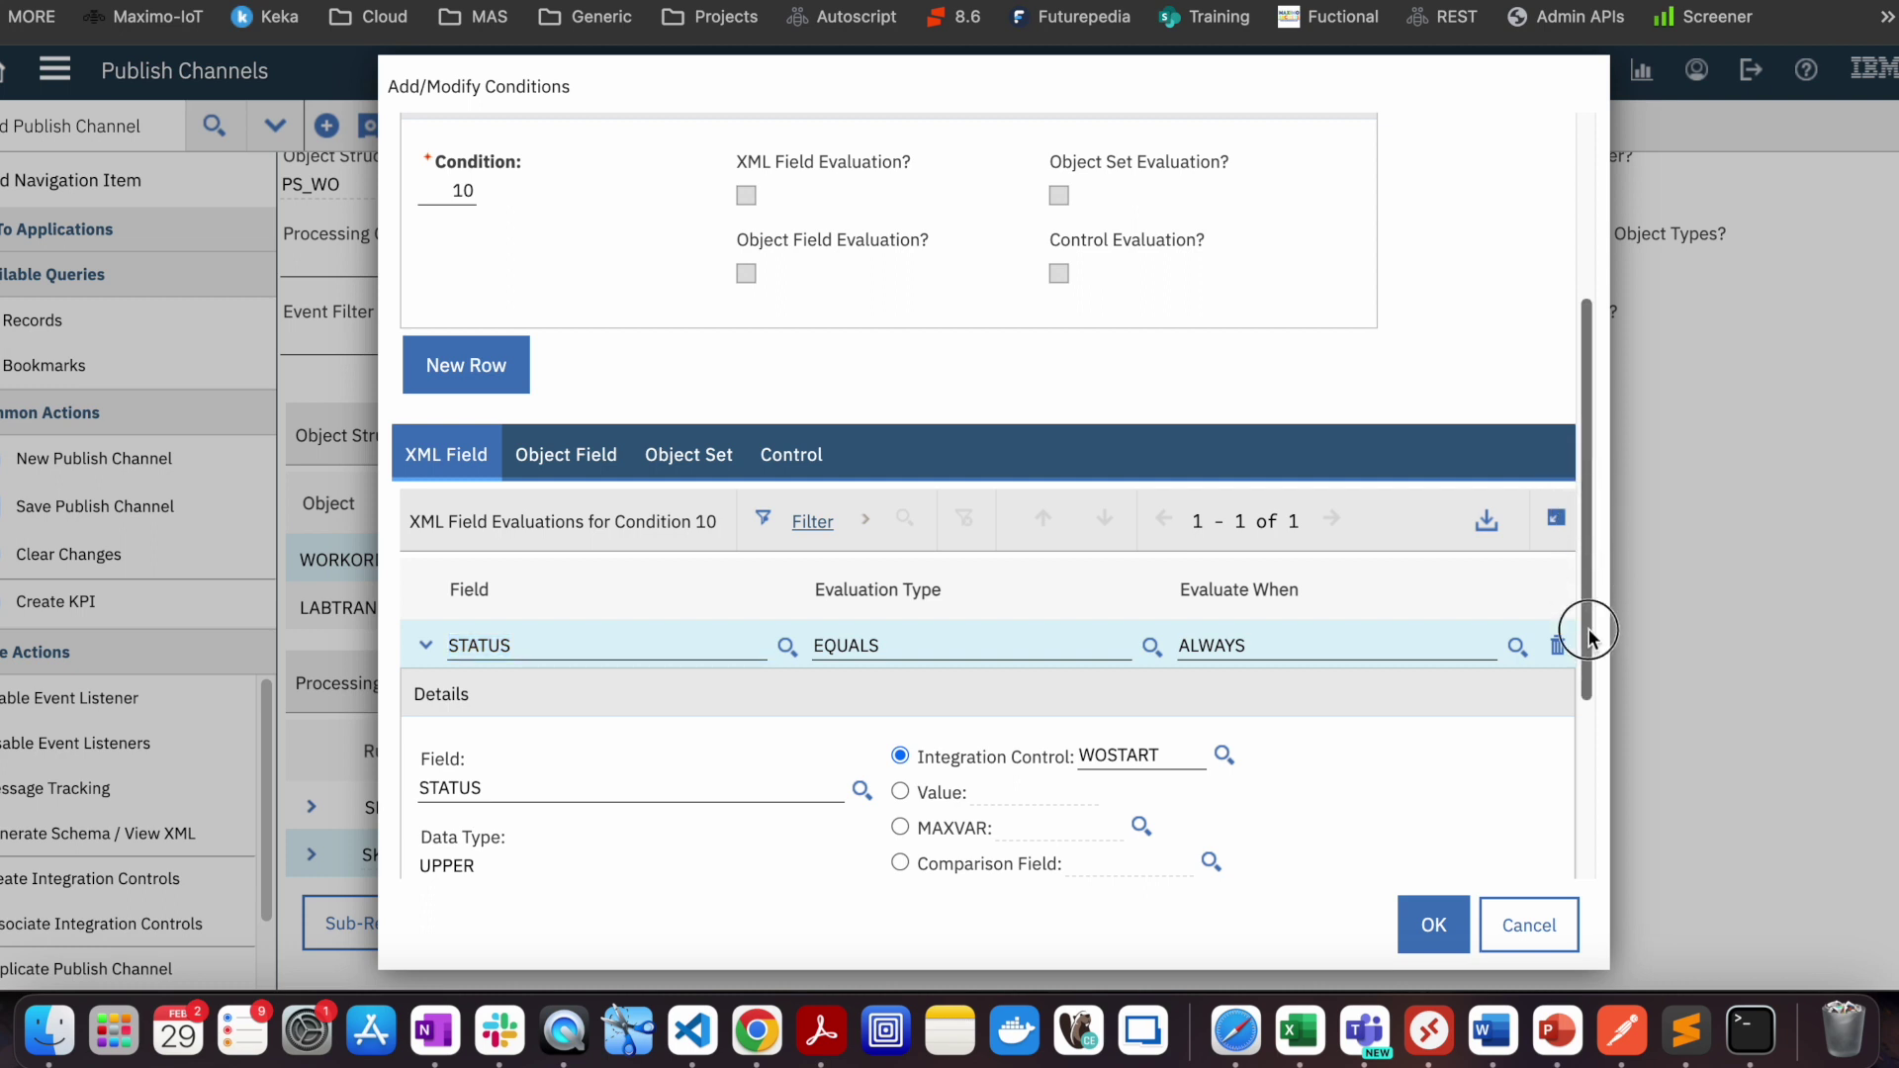
left_click_drag(1595, 676, 1588, 841)
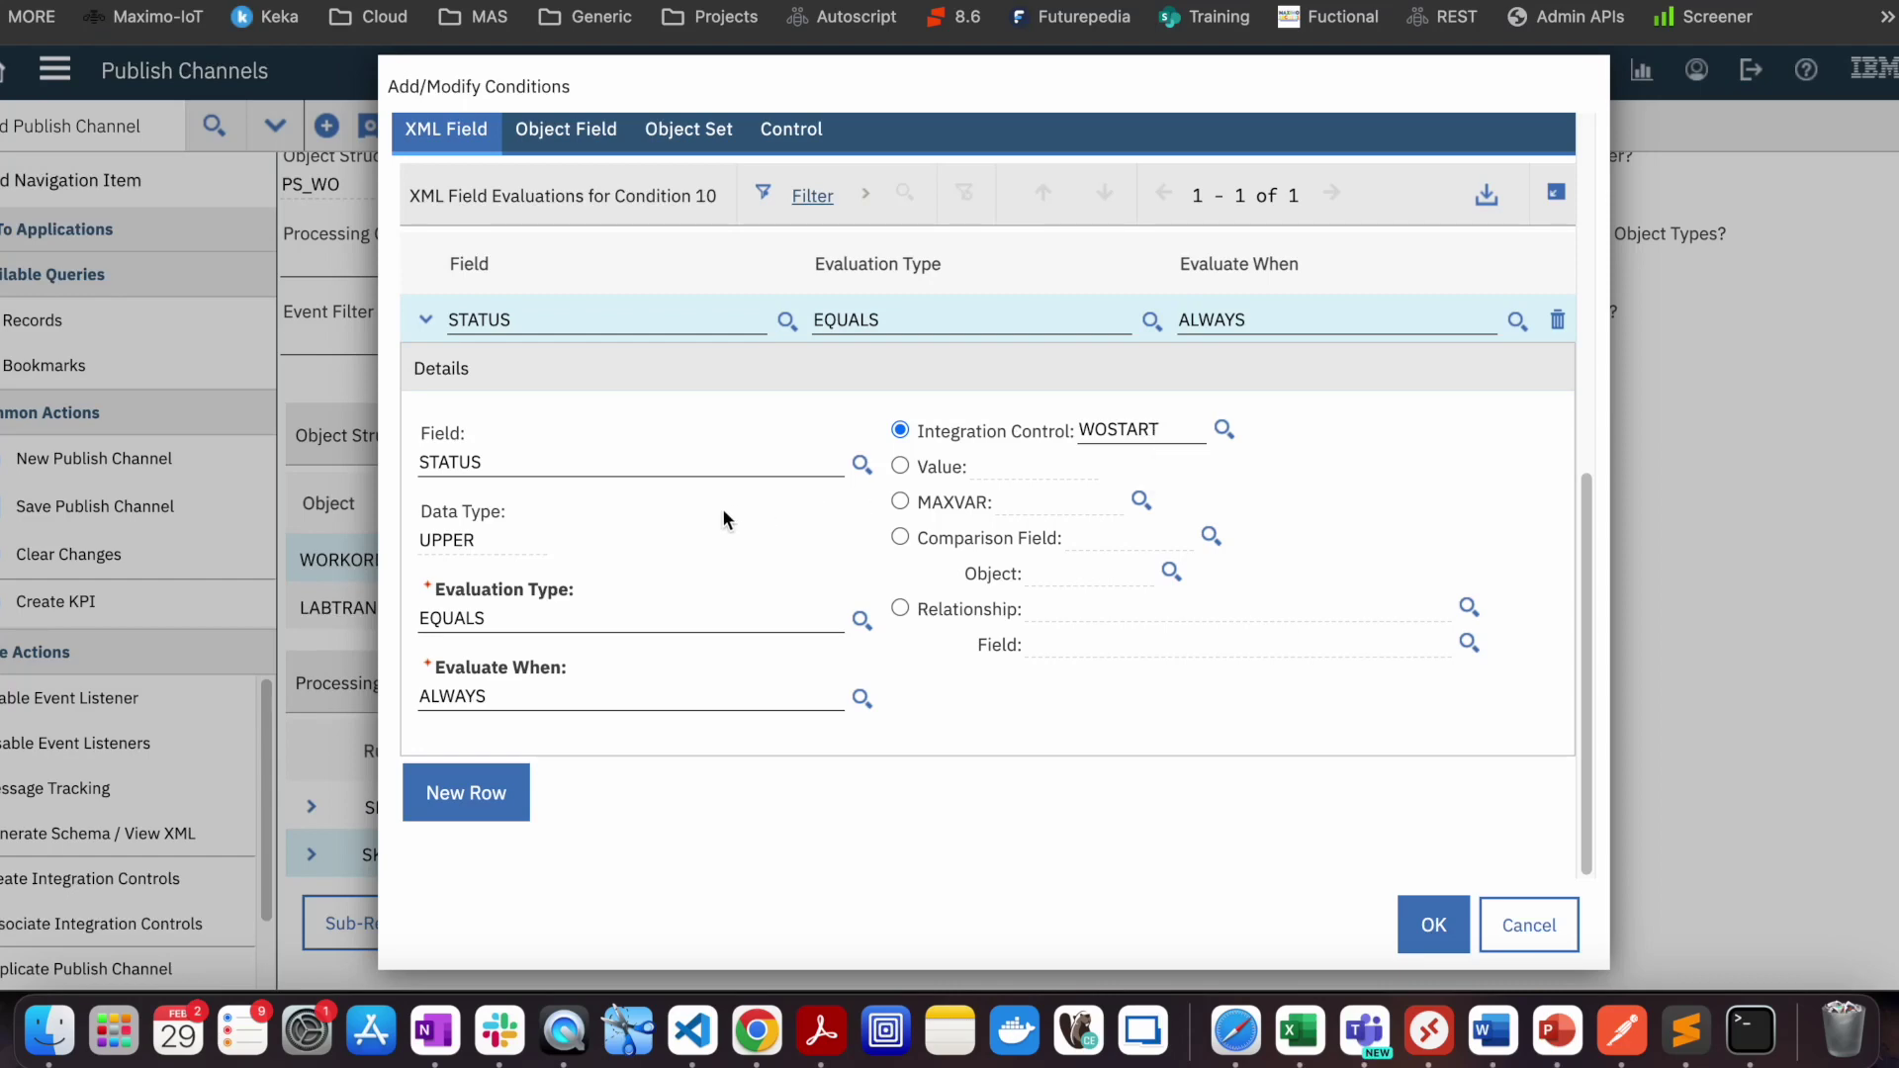
Set the evaluation type of the STATUS XML field condition to NOTEQUALS and confirm the SKIP rule's conditions.
left_click(861, 620)
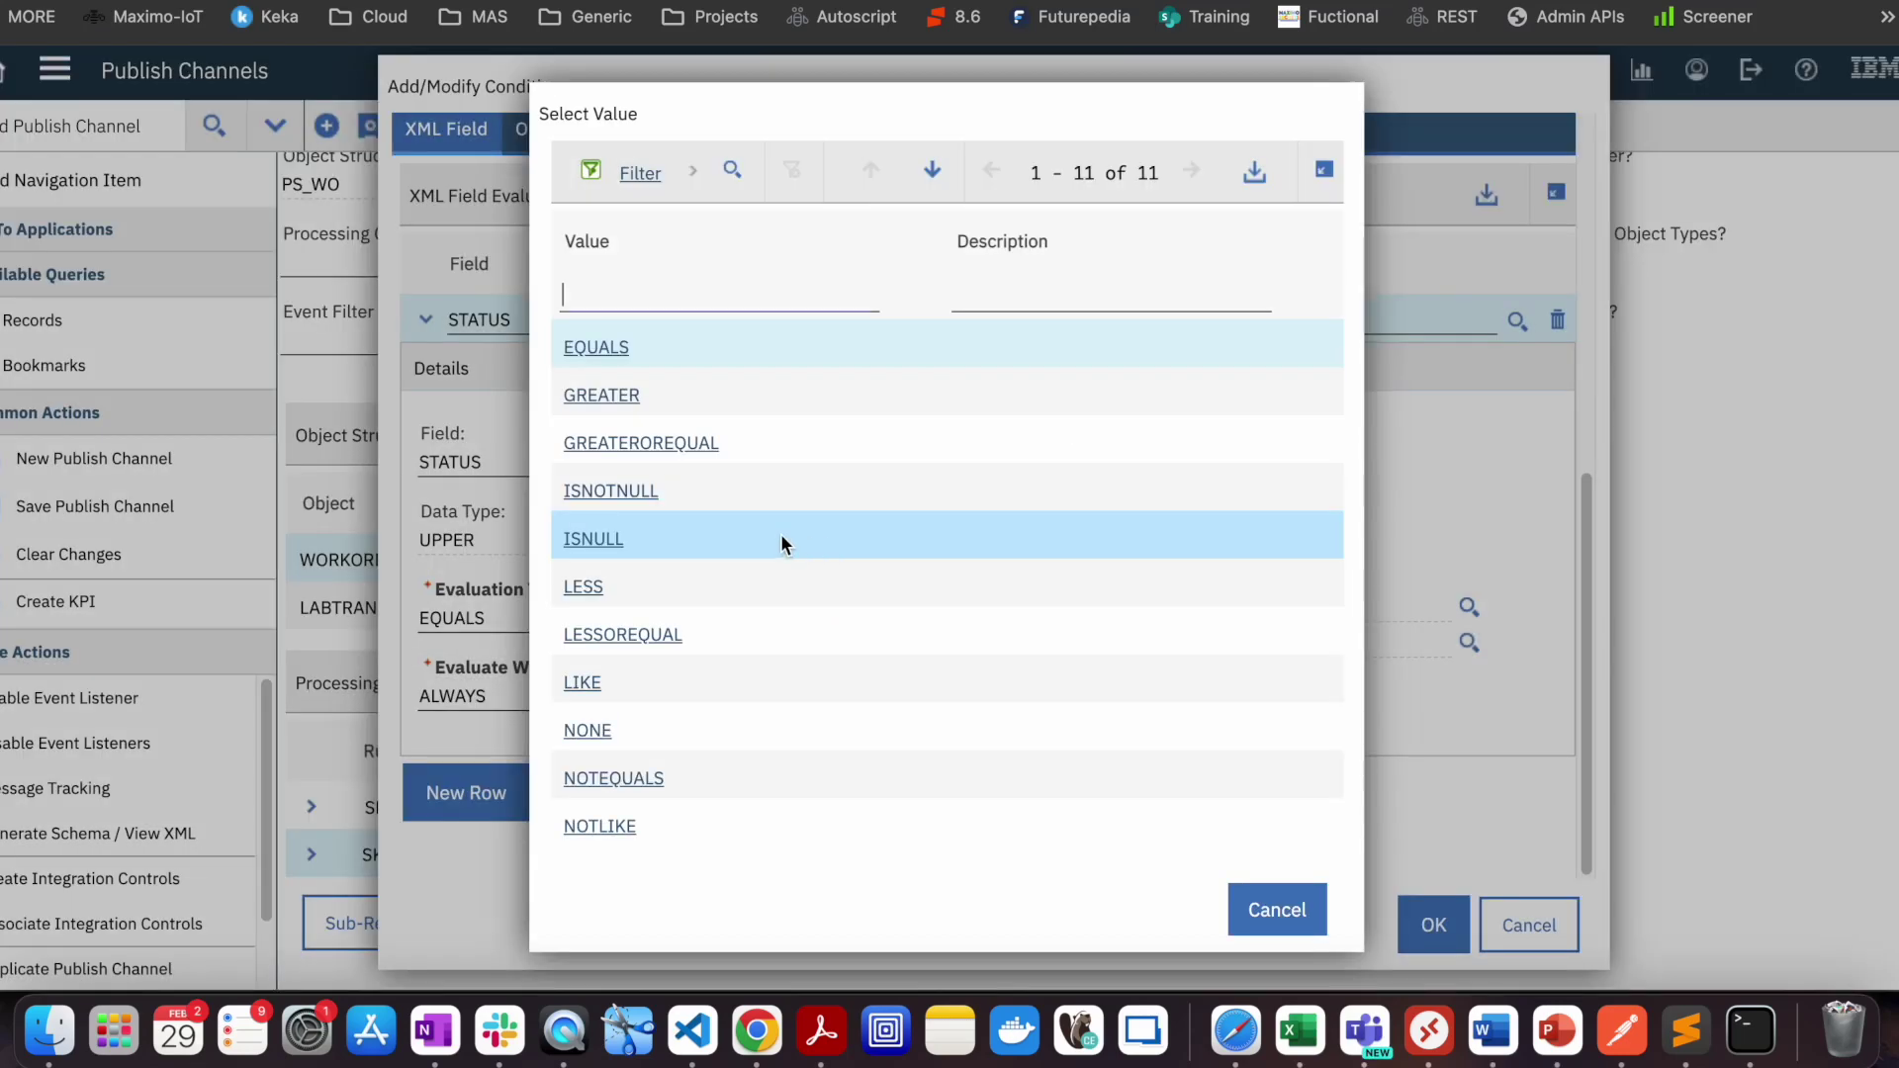
left_click_drag(915, 119, 1013, 112)
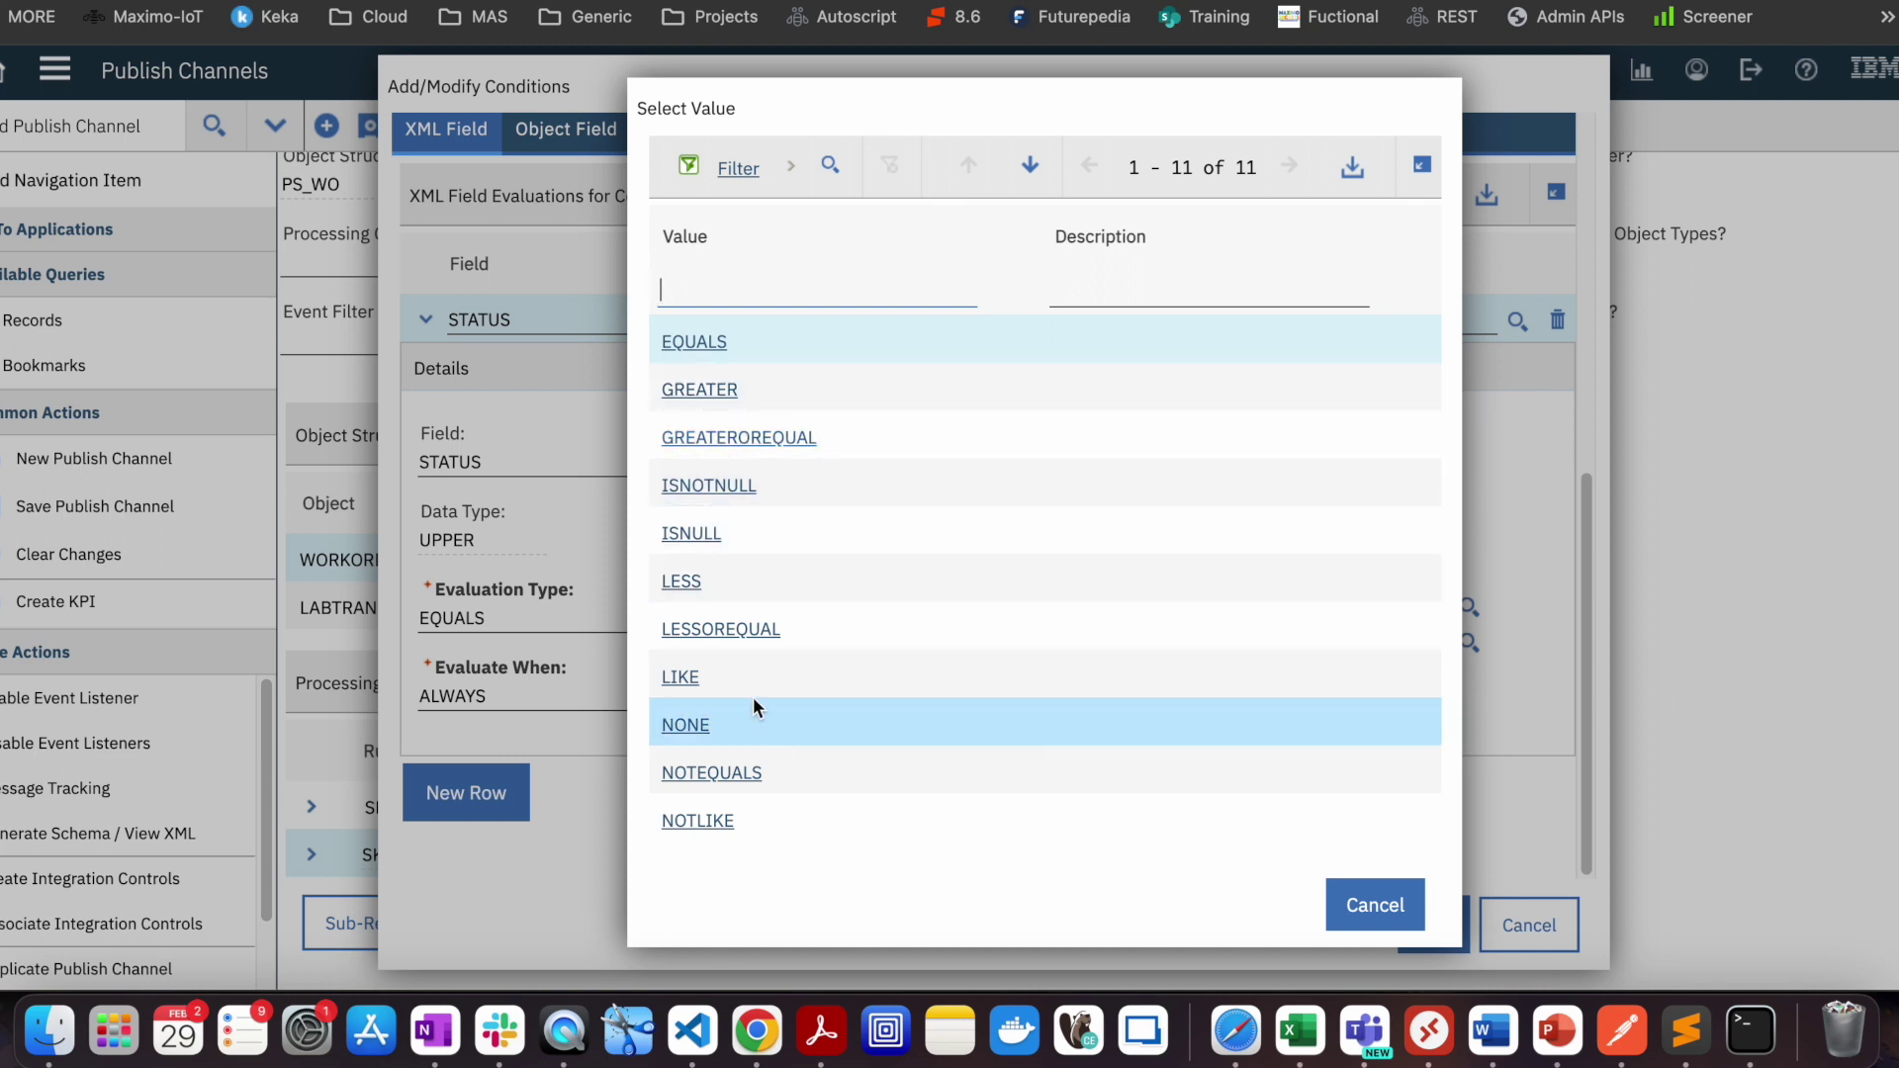
left_click(712, 773)
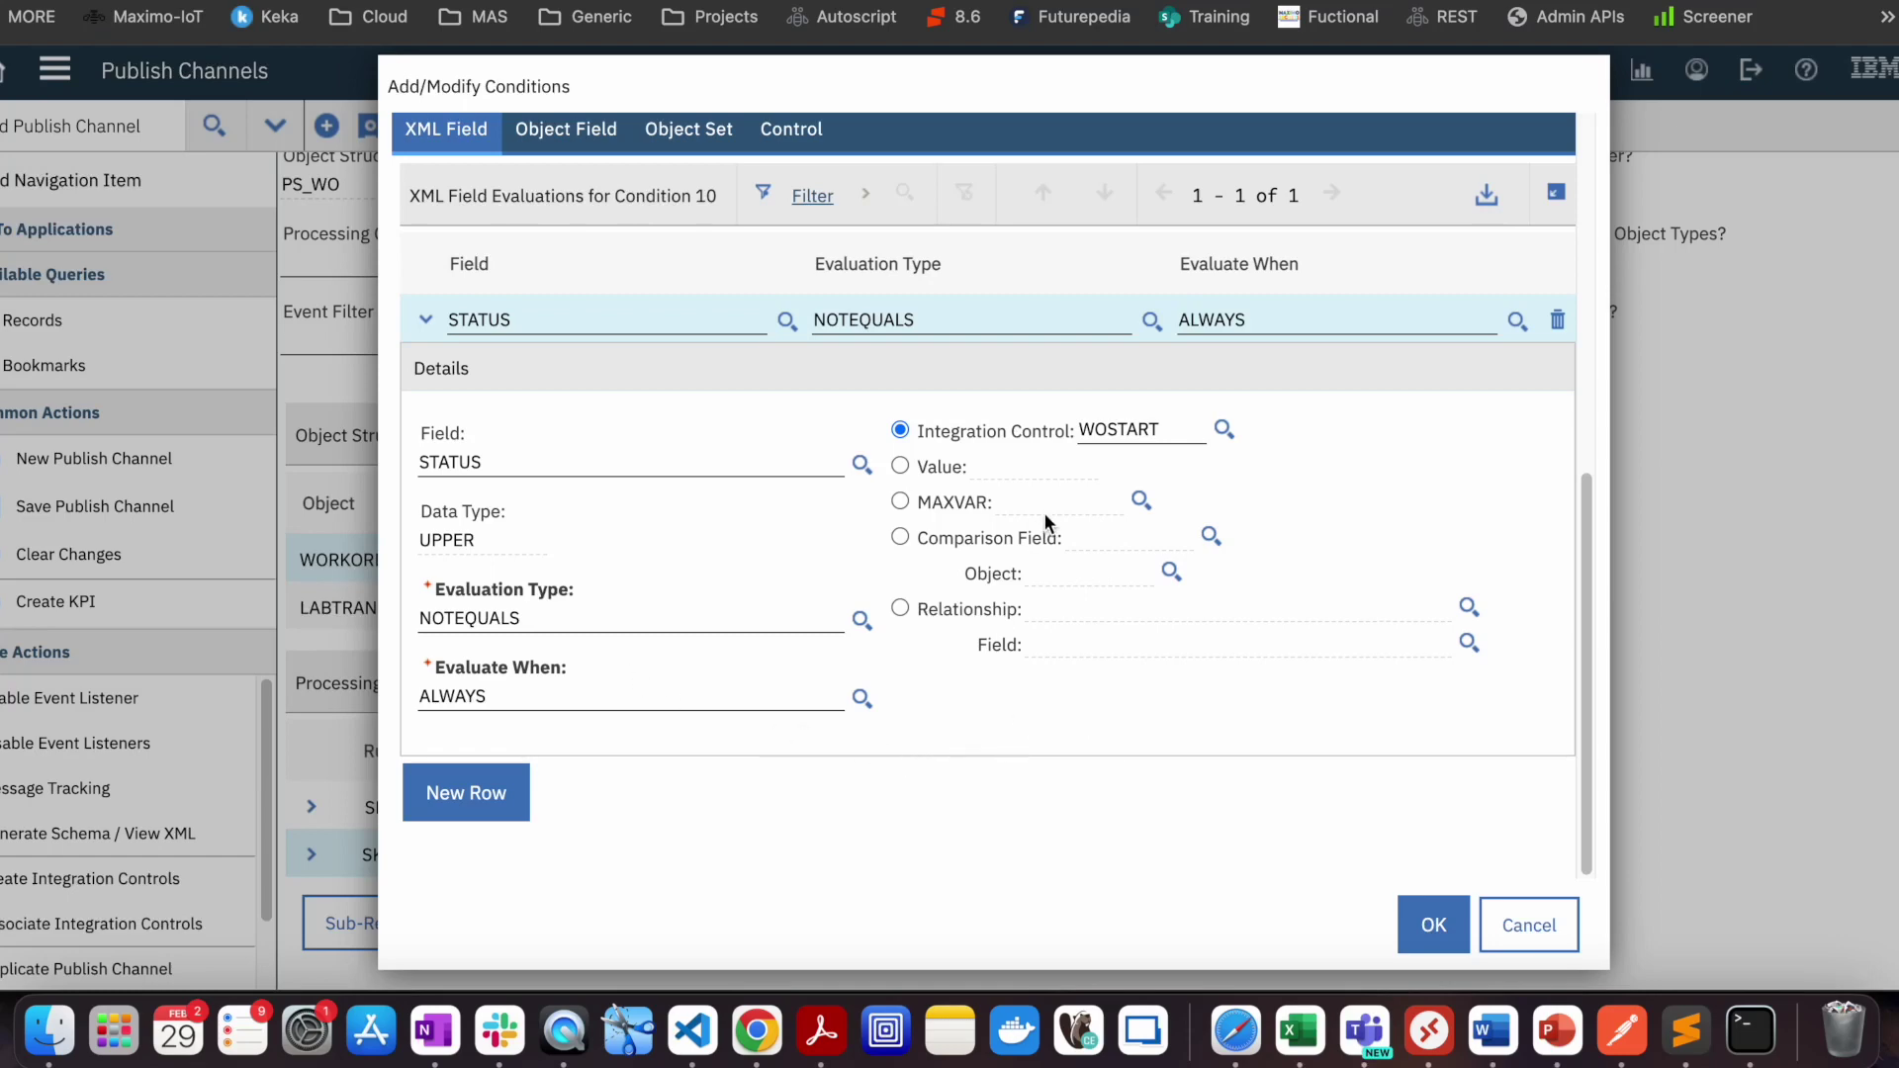
left_click(1434, 920)
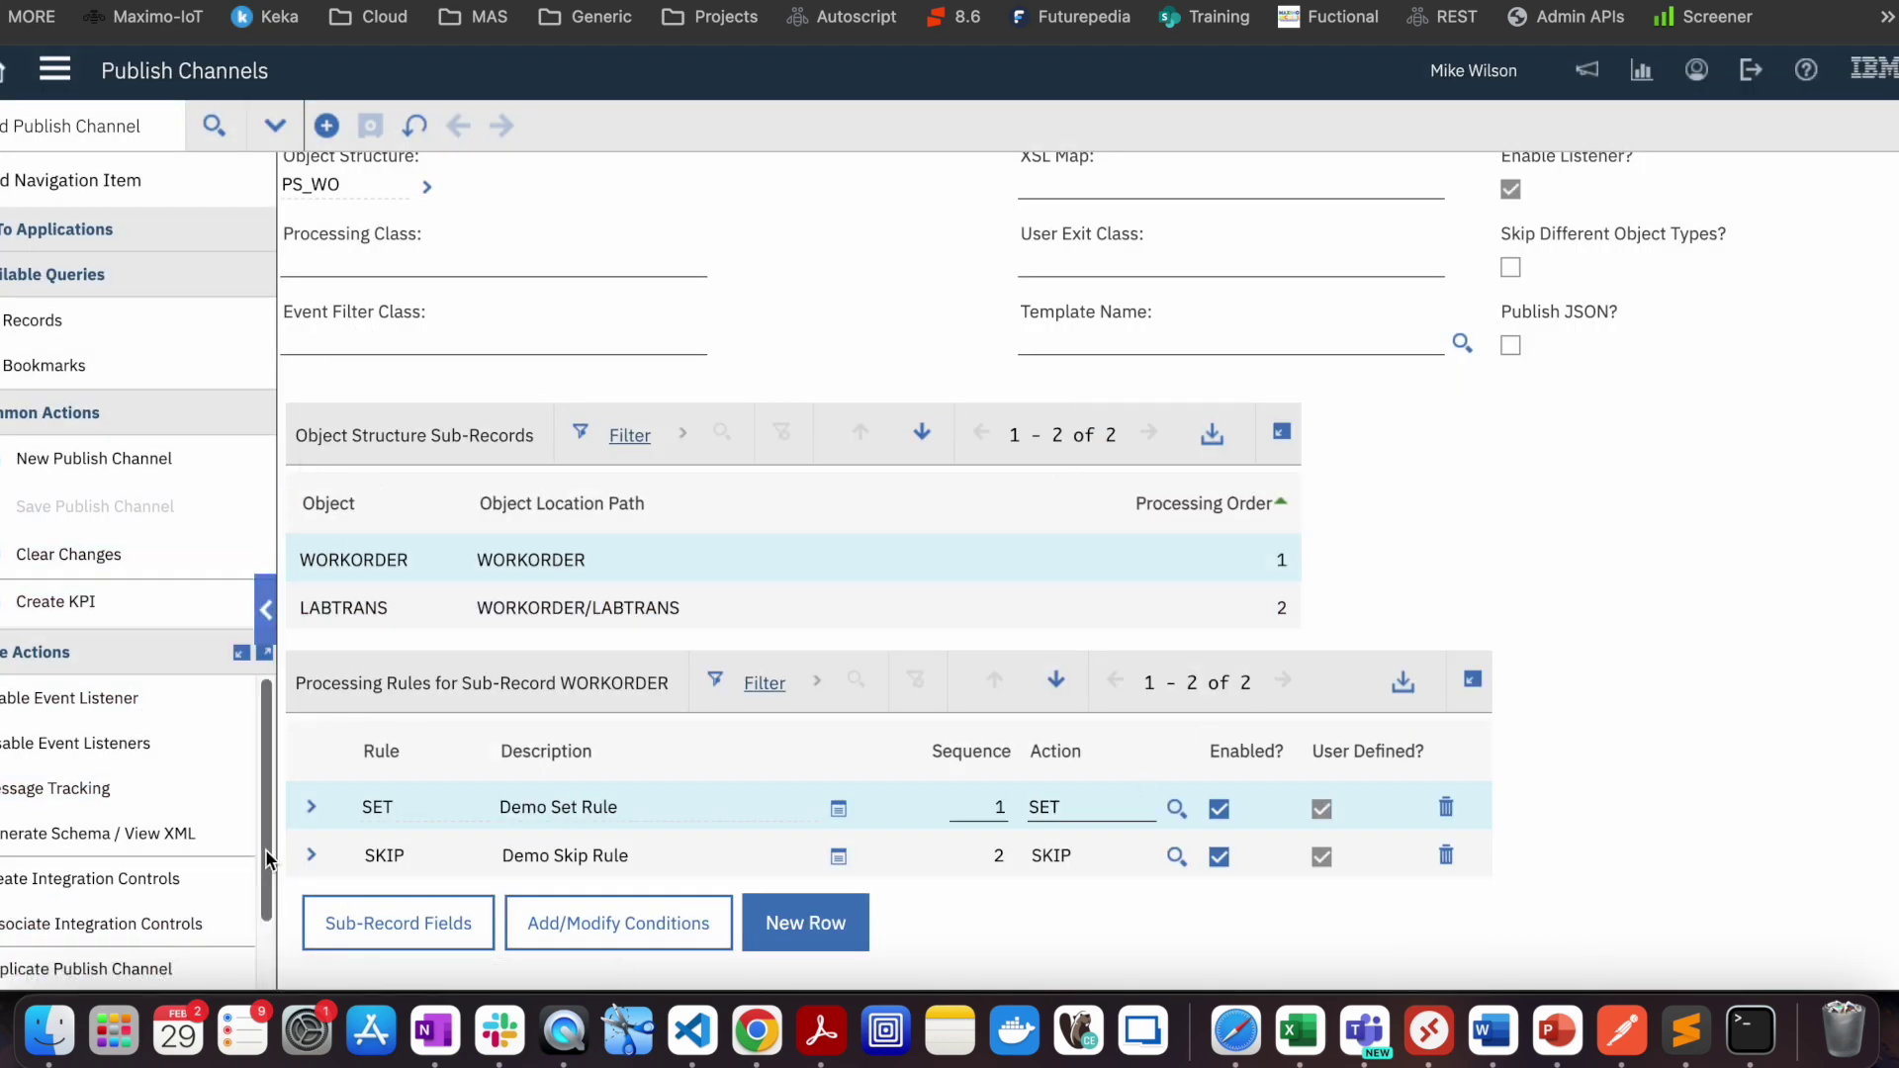
Add COMP as a default value to the WOSTART integration control and confirm the list control.
left_click(126, 898)
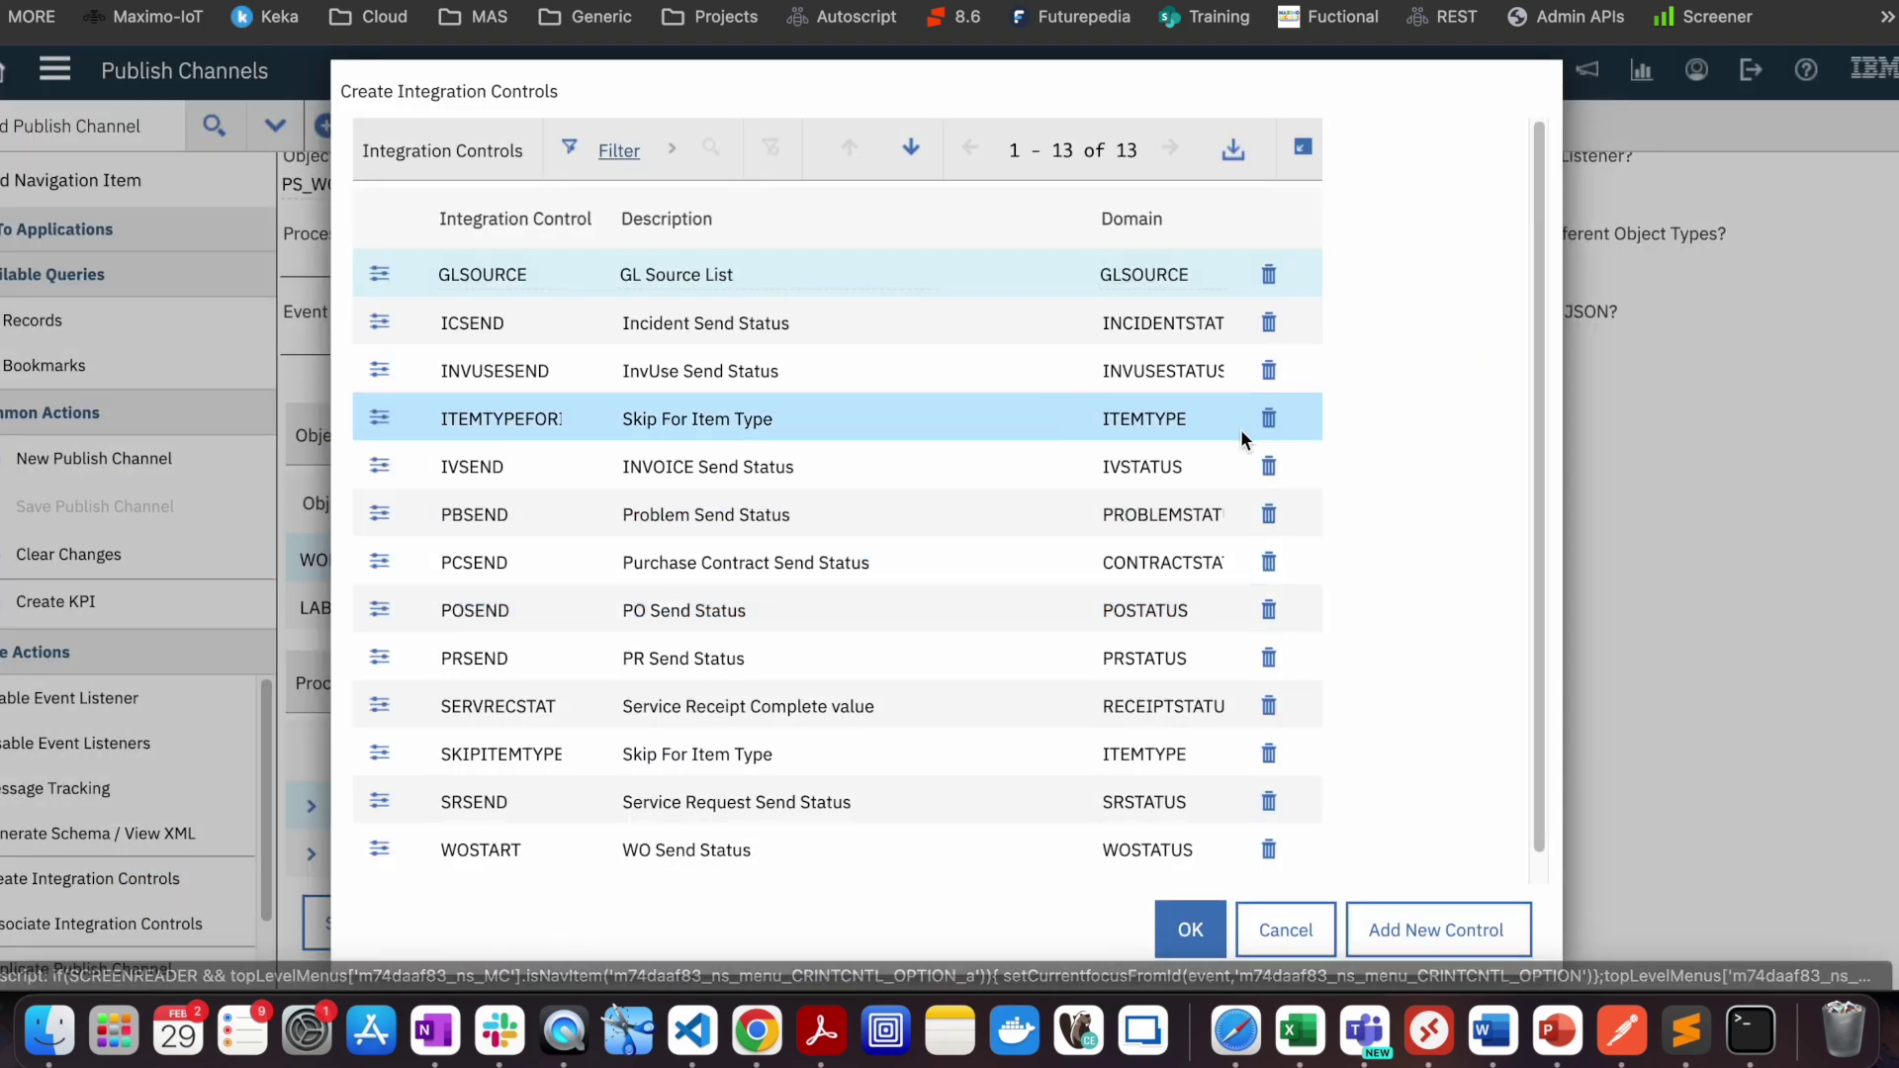
left_click(1538, 340)
left_click_drag(1538, 340, 1529, 598)
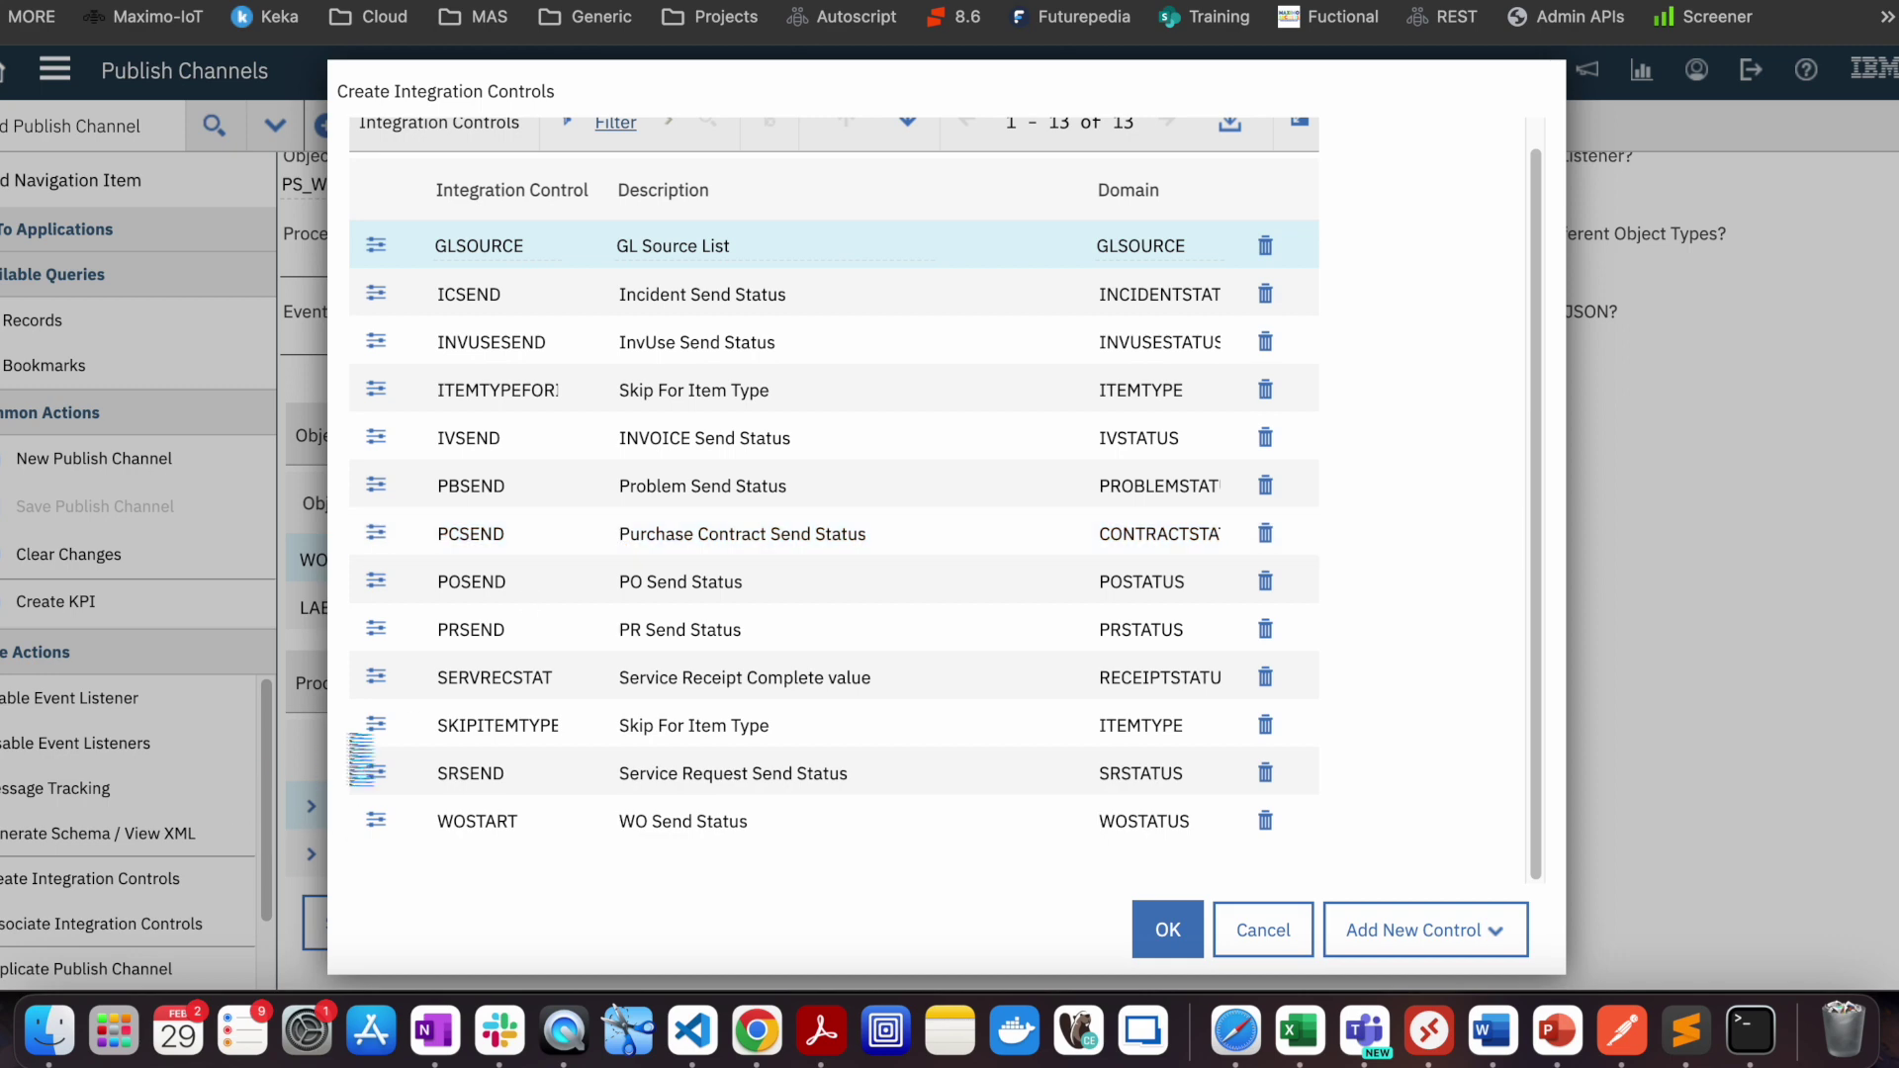
left_click(380, 823)
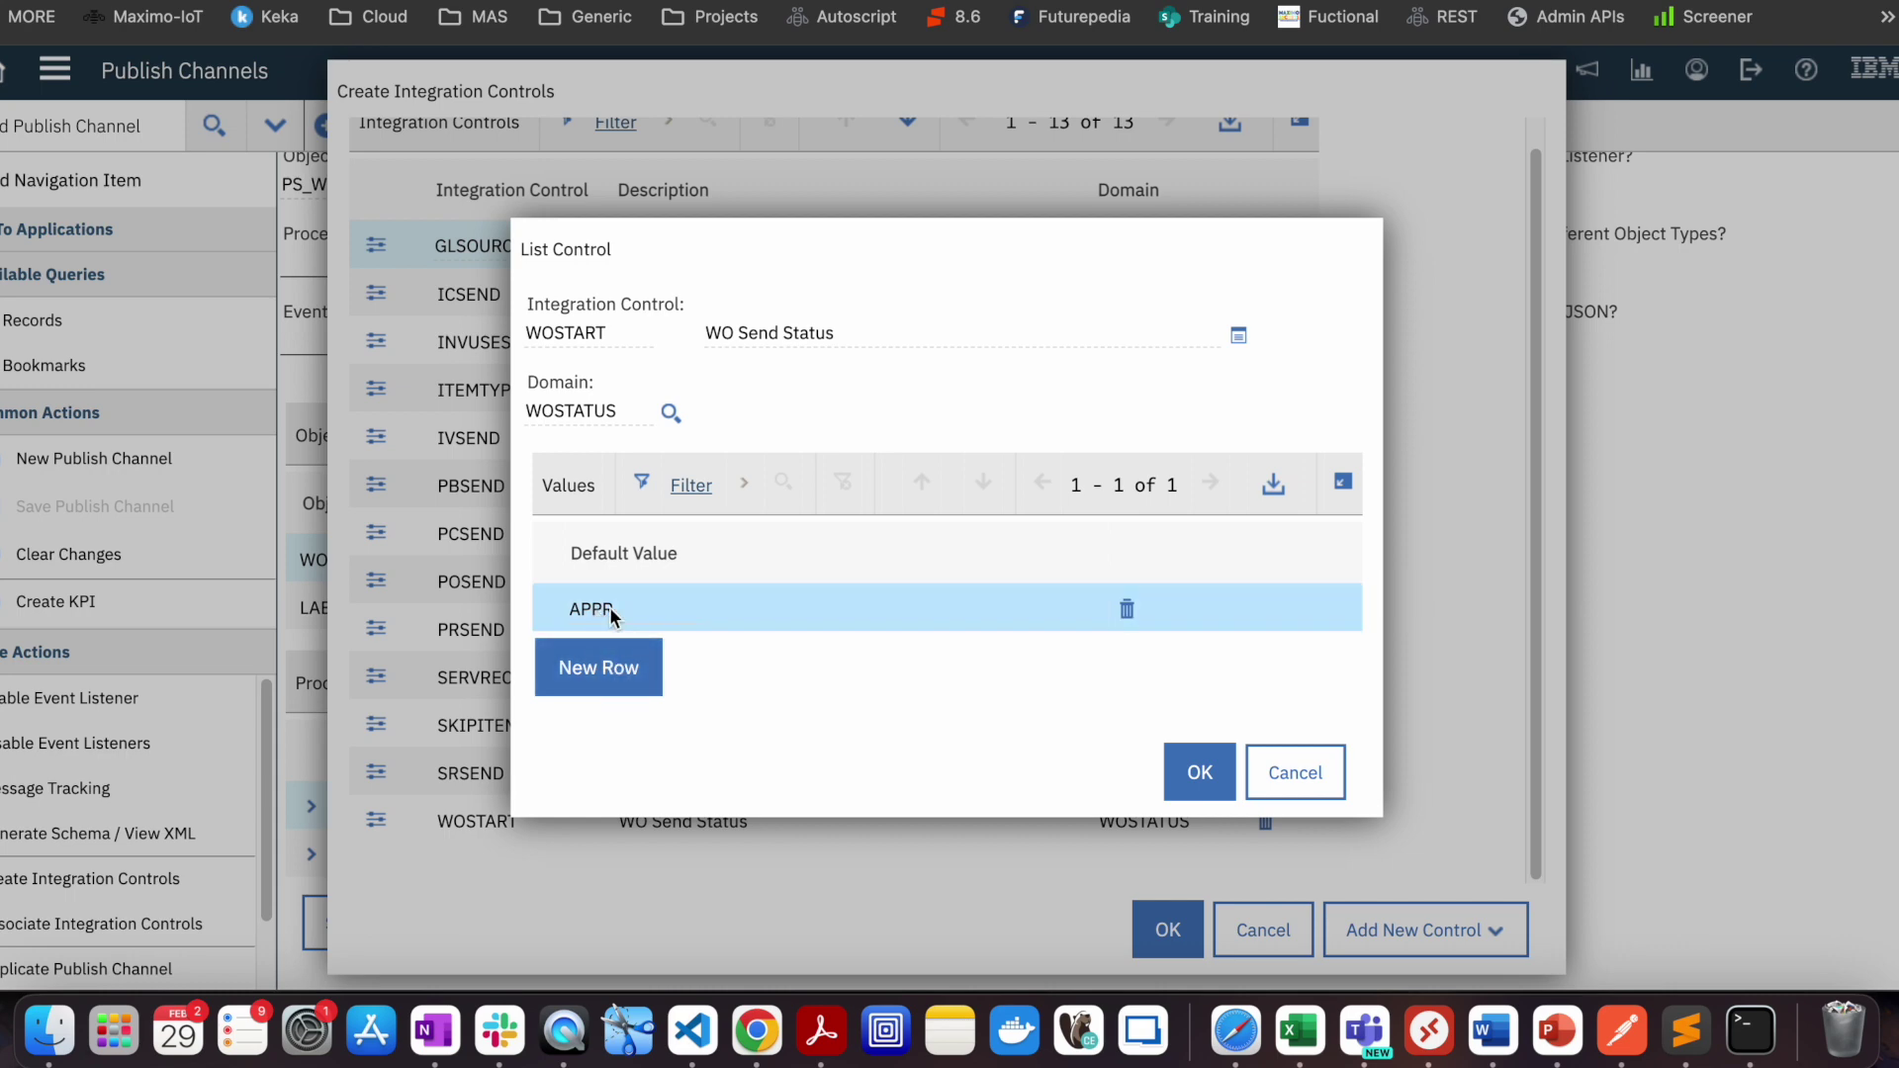
left_click(629, 665)
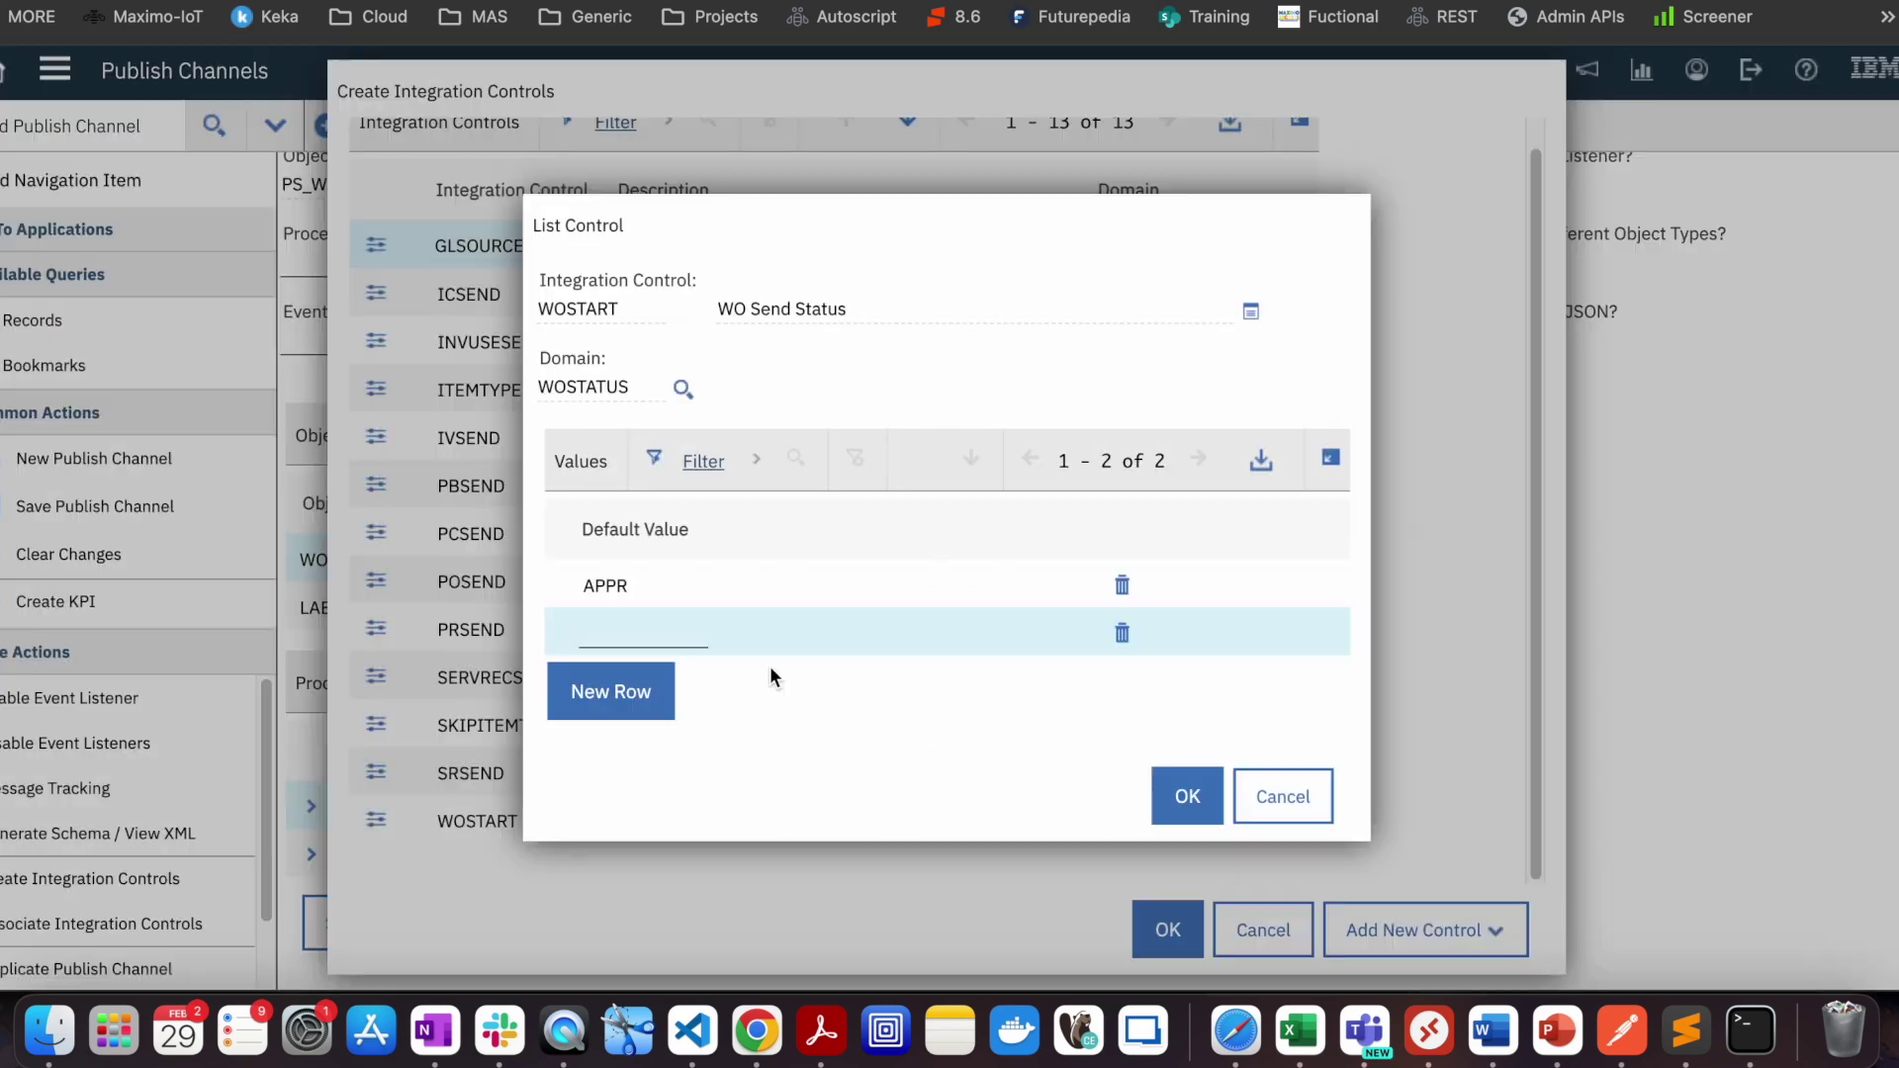
type("COMP")
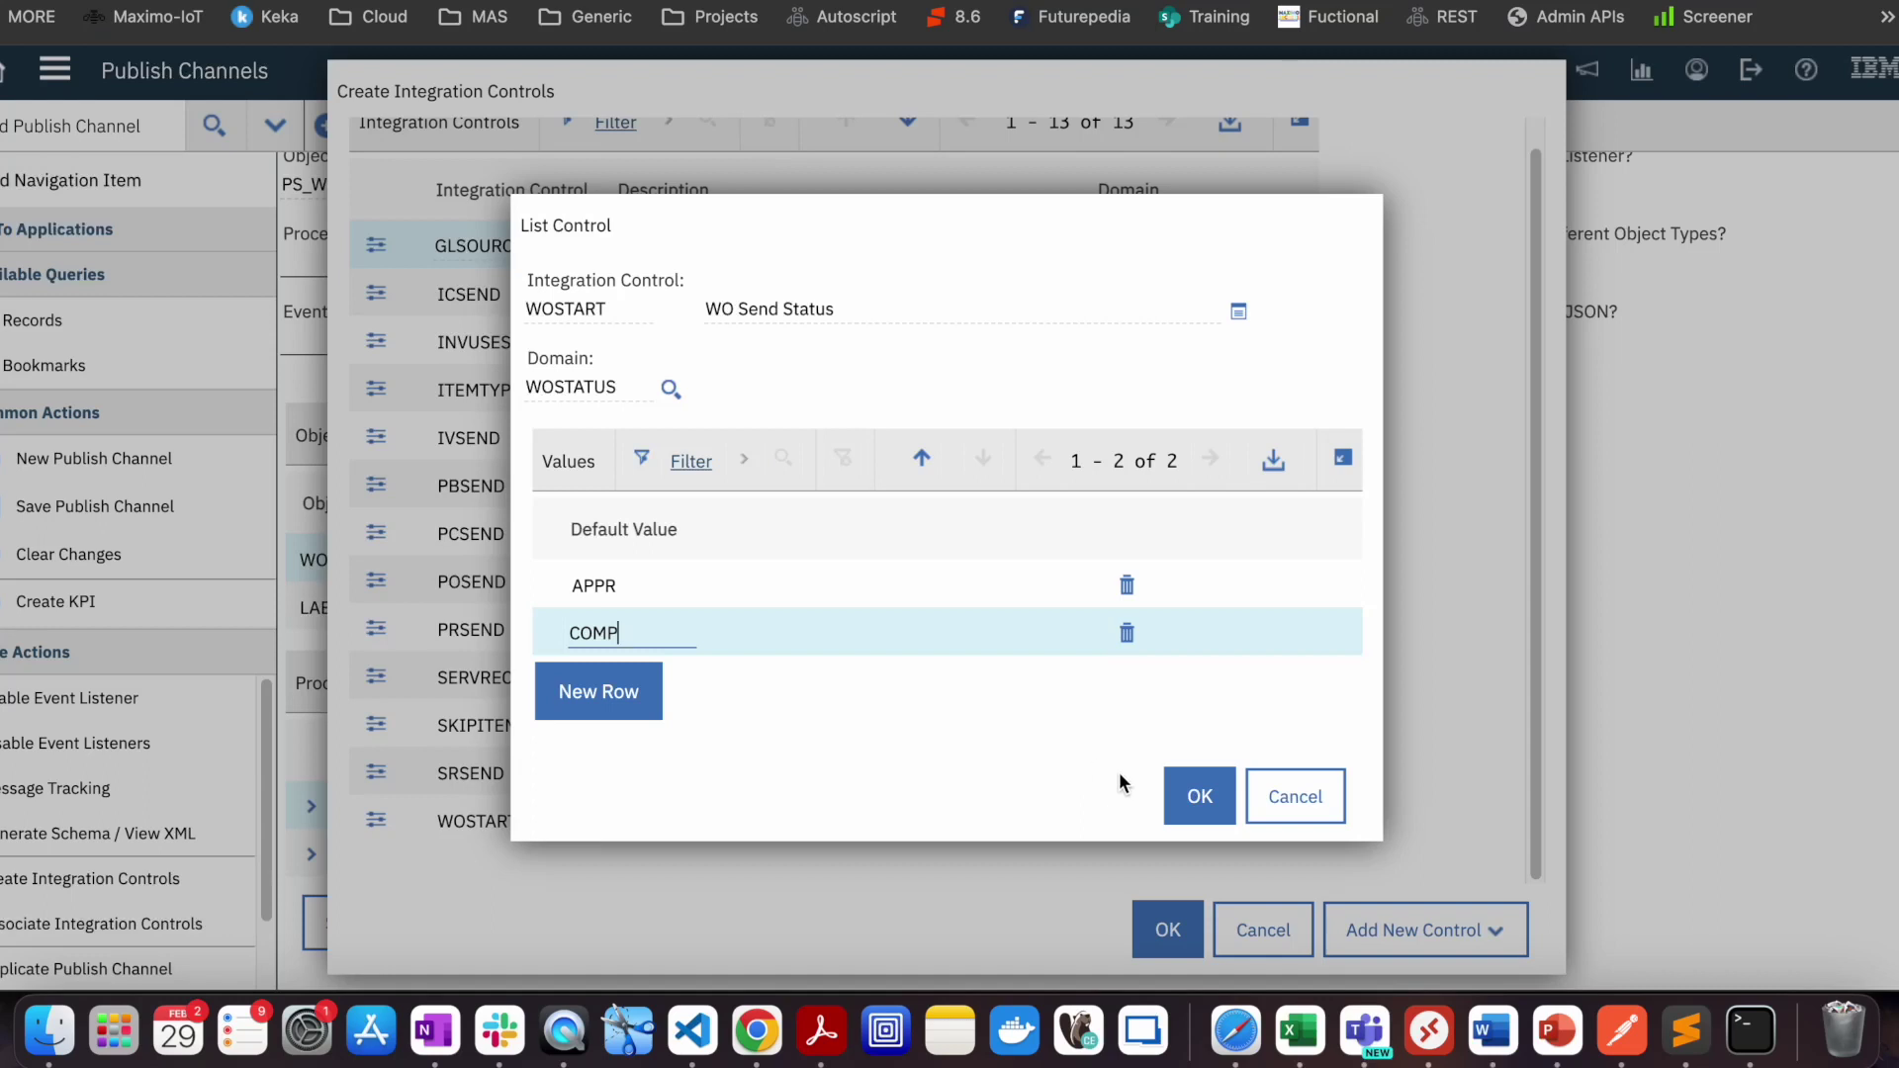
left_click(1198, 794)
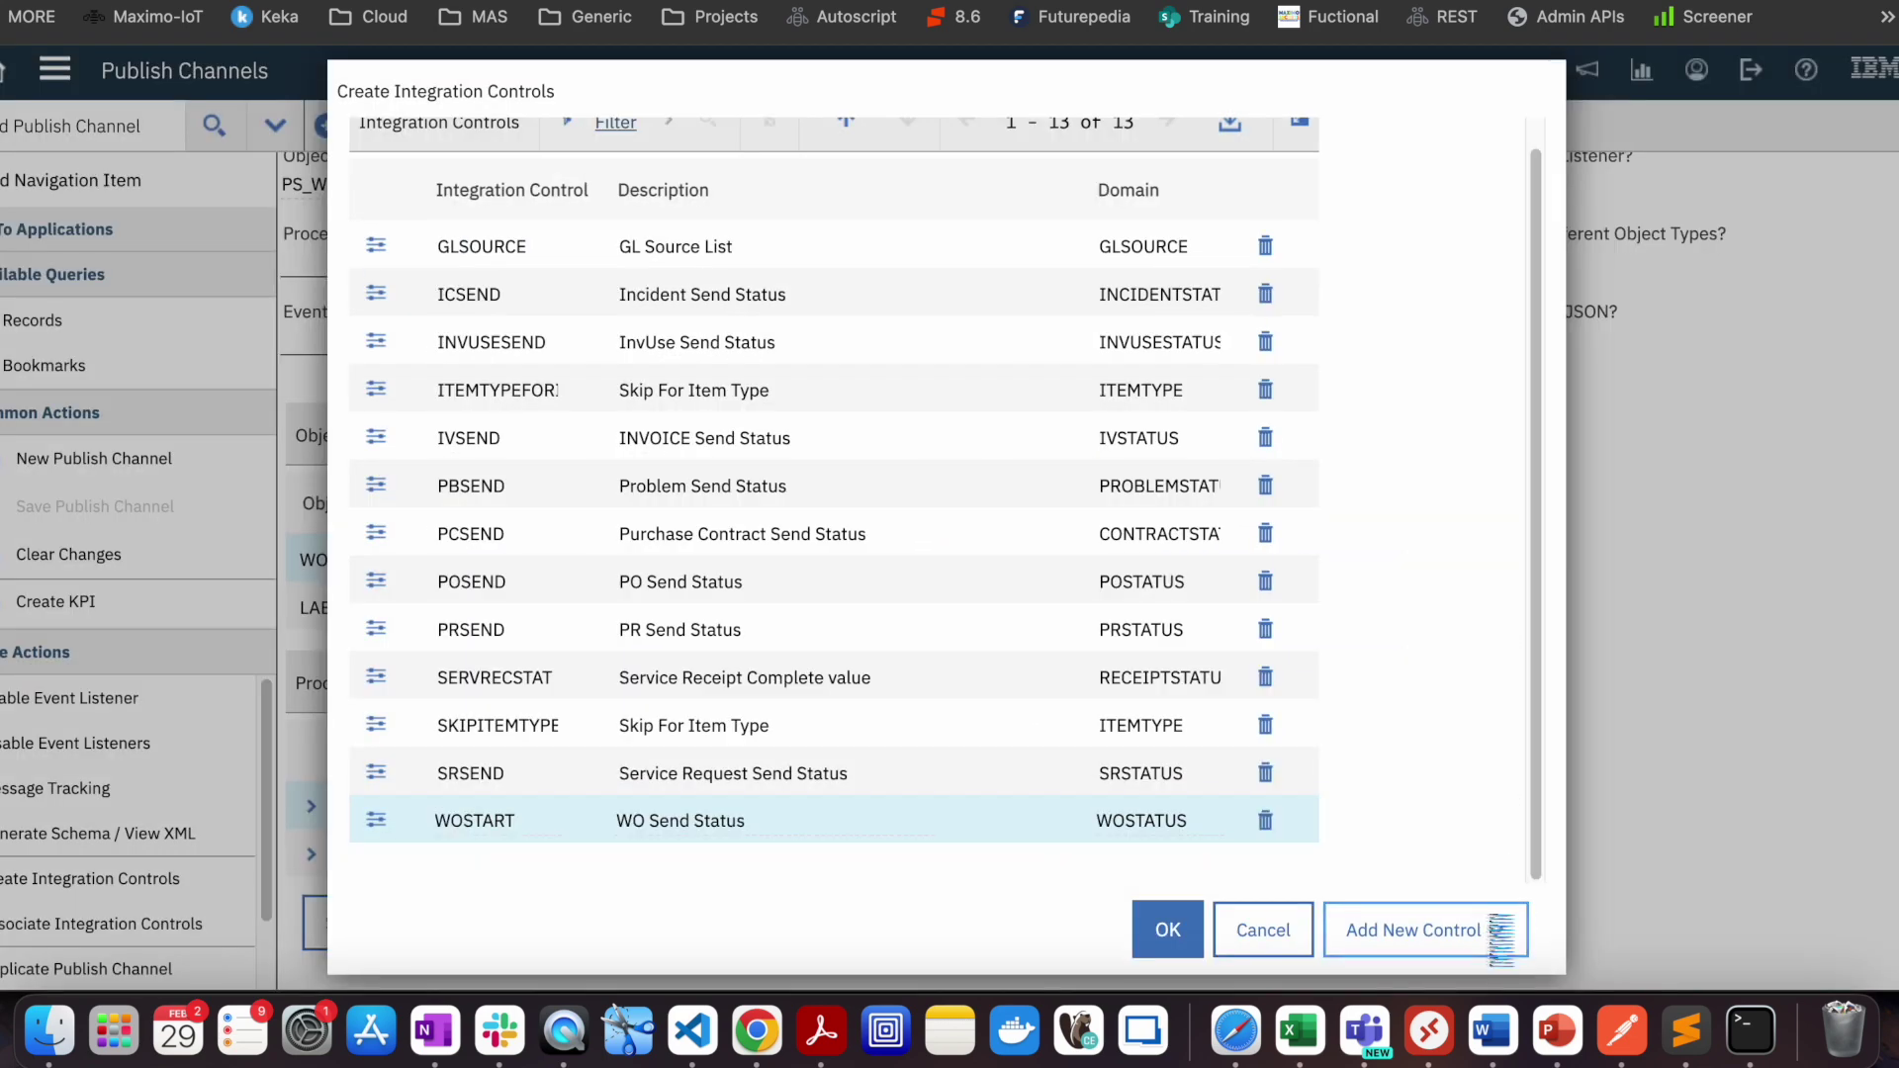
Check which types of new integration control can be added and confirm the integration control changes.
left_click(1500, 932)
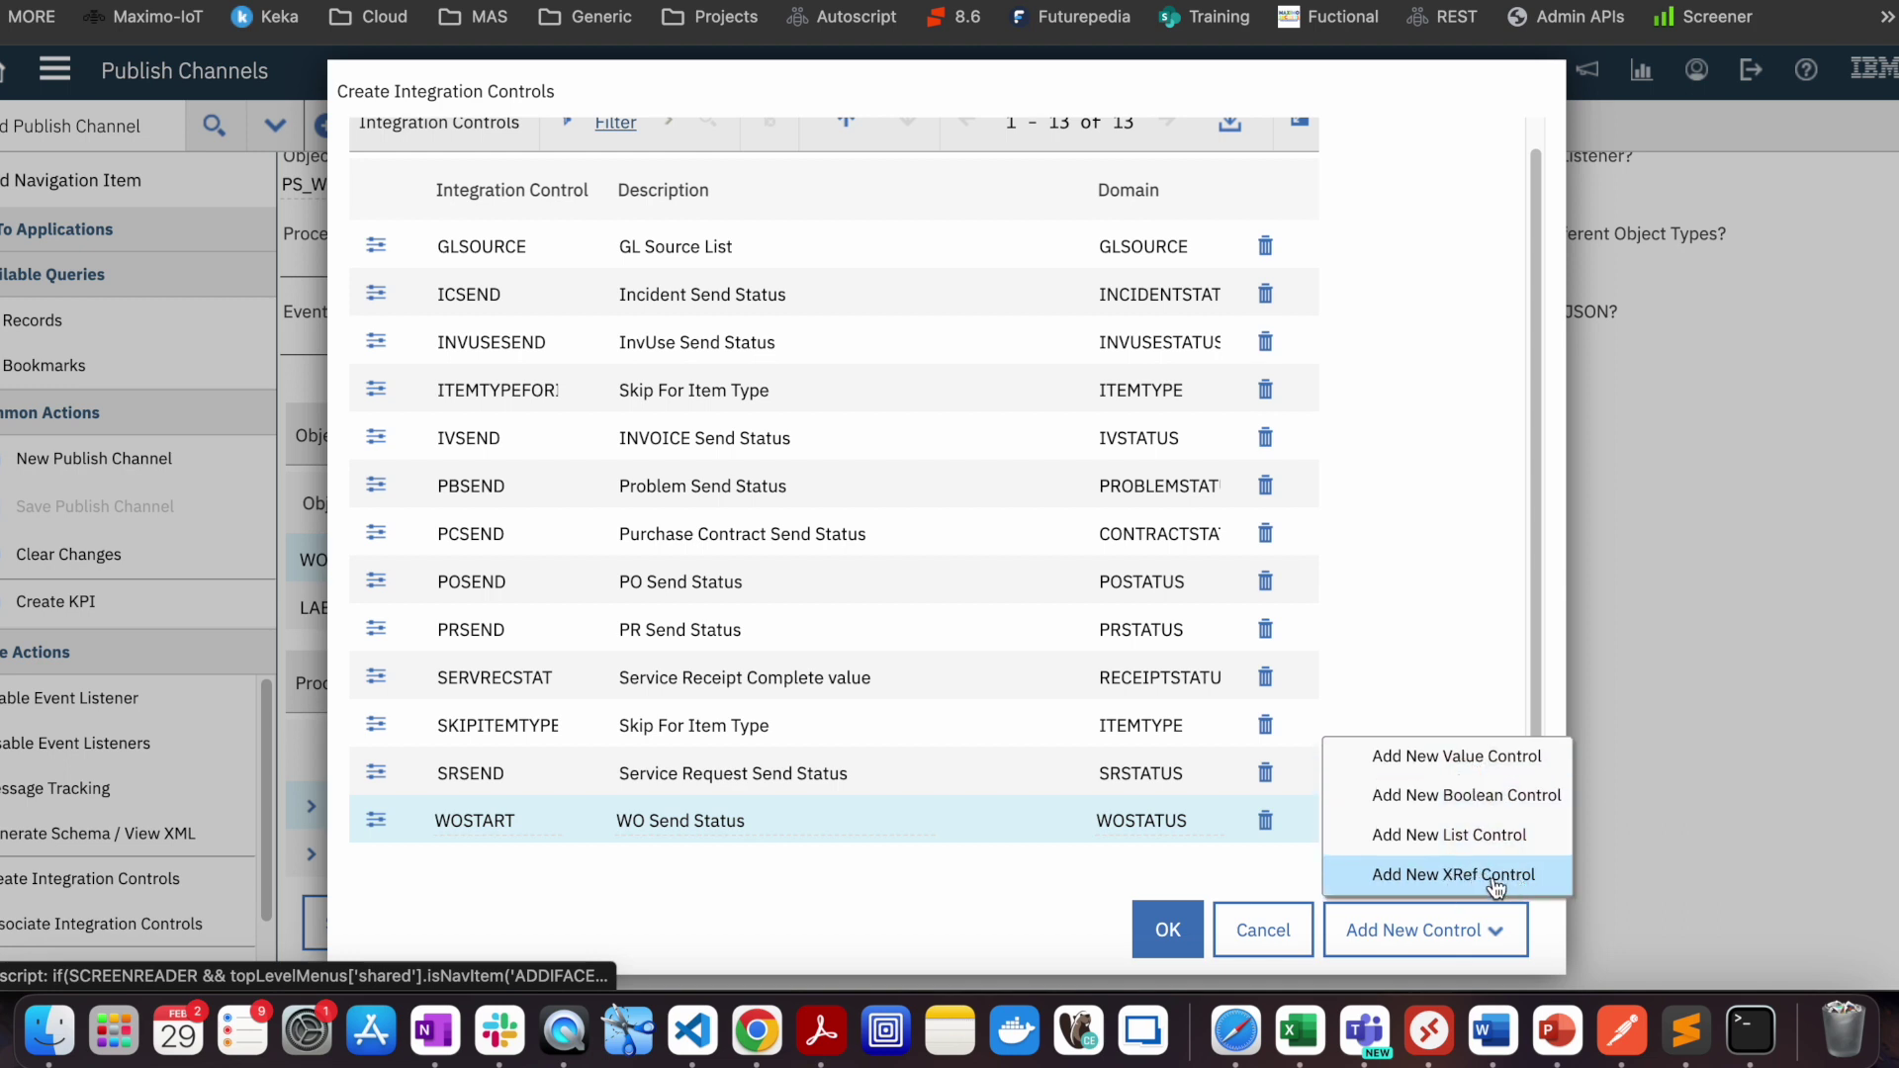
left_click(1486, 930)
left_click(1475, 671)
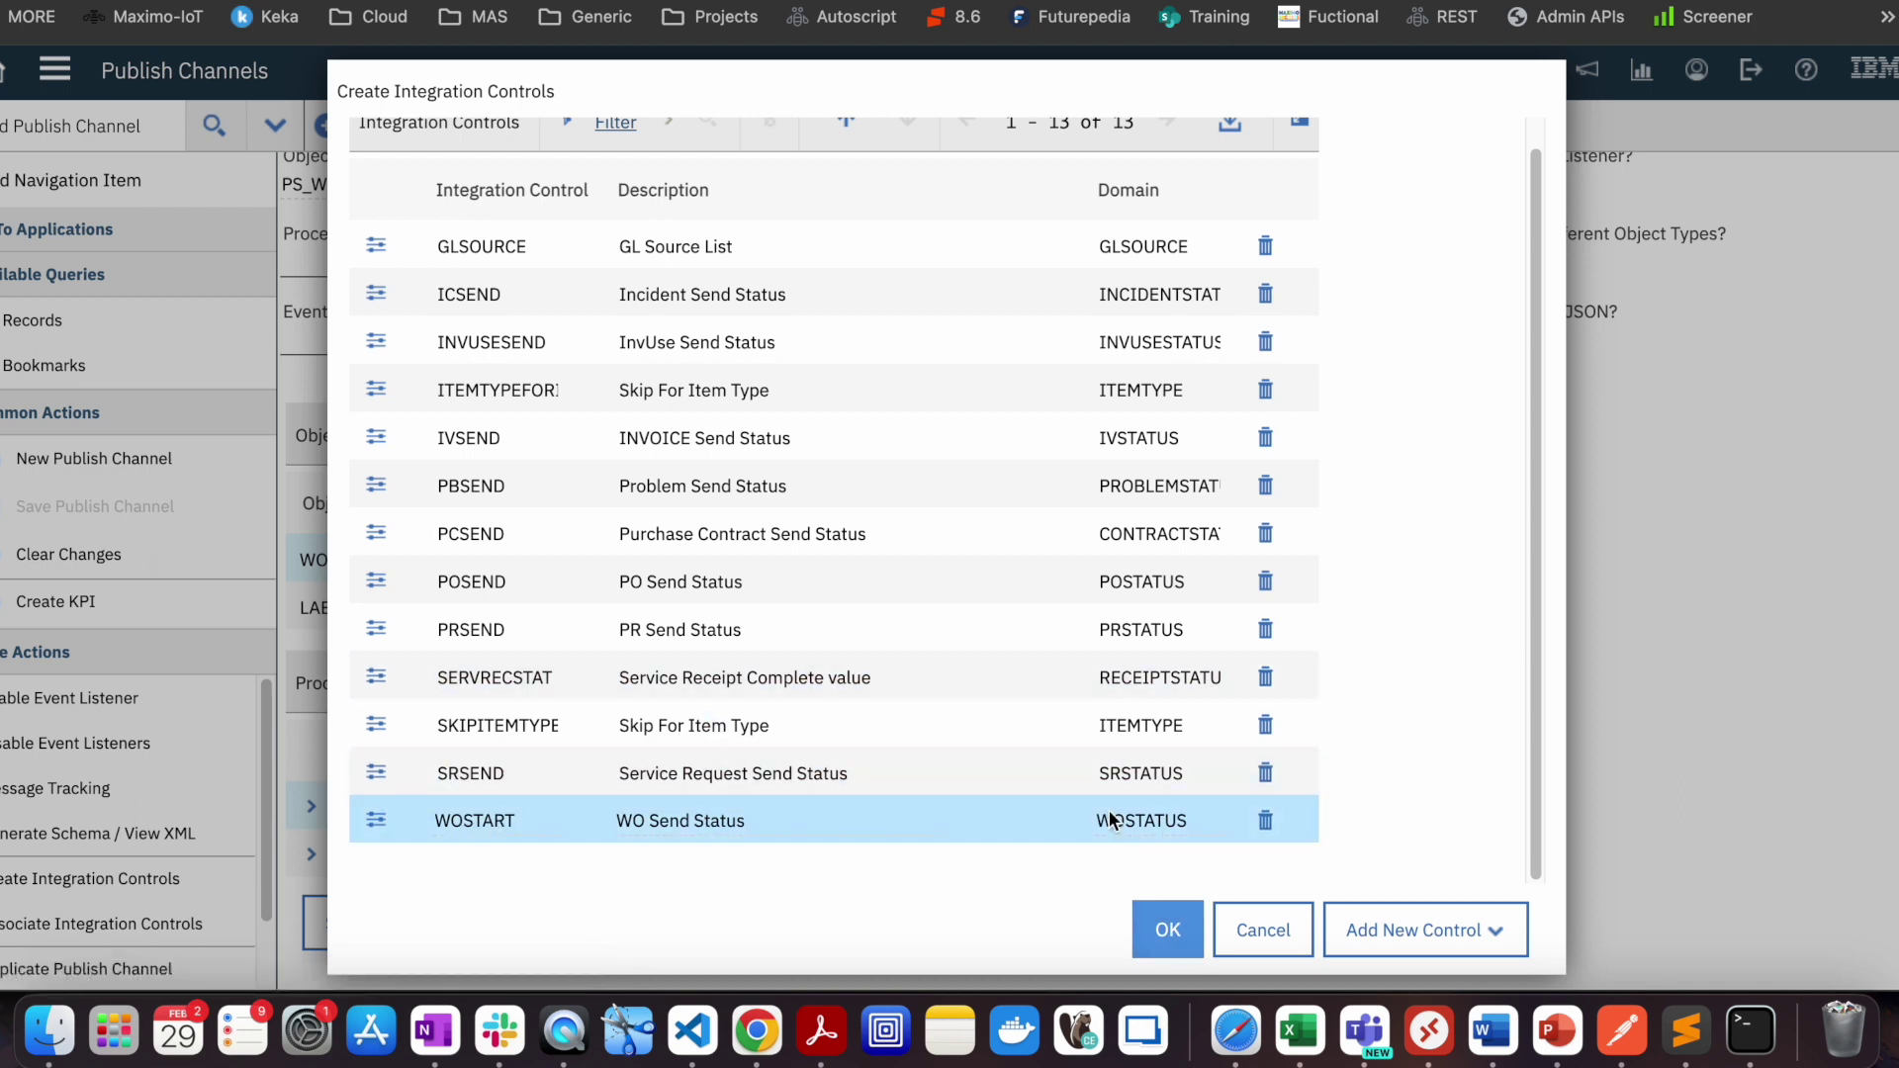
left_click(1167, 925)
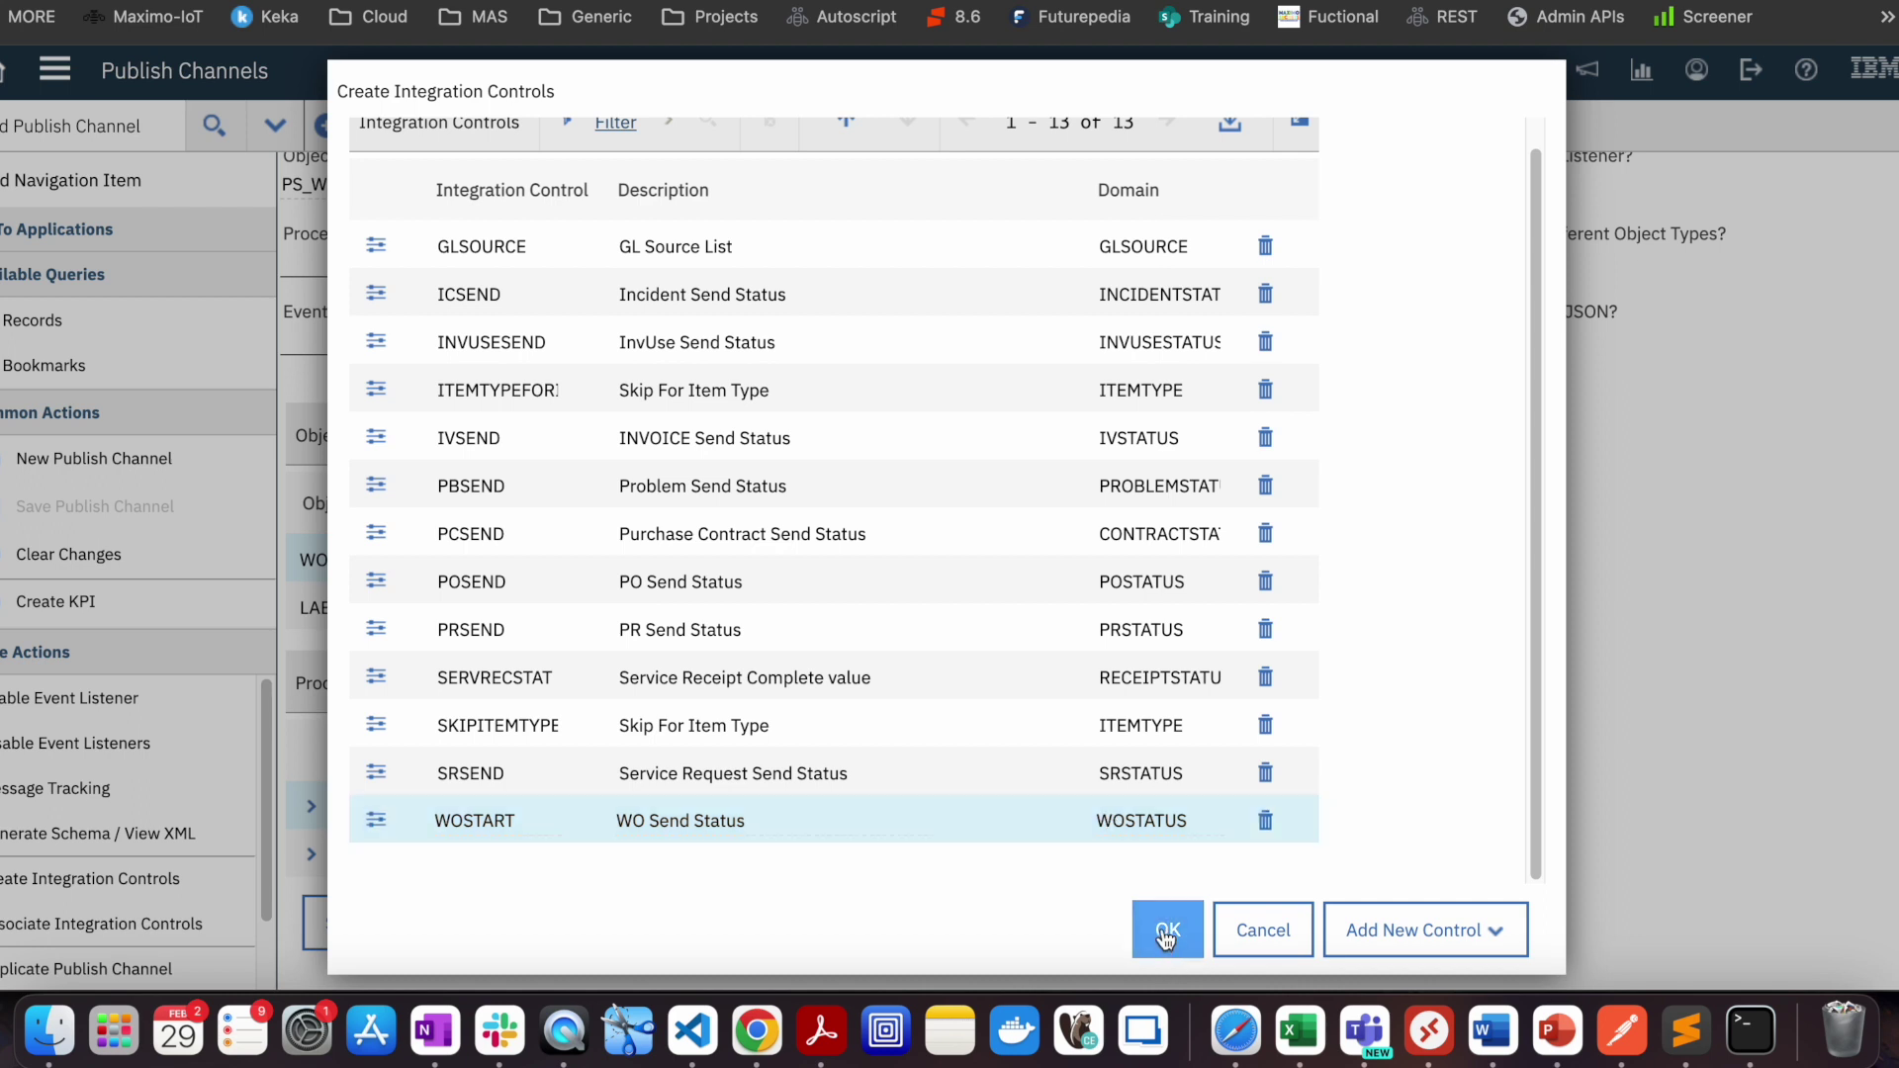
left_click(1167, 935)
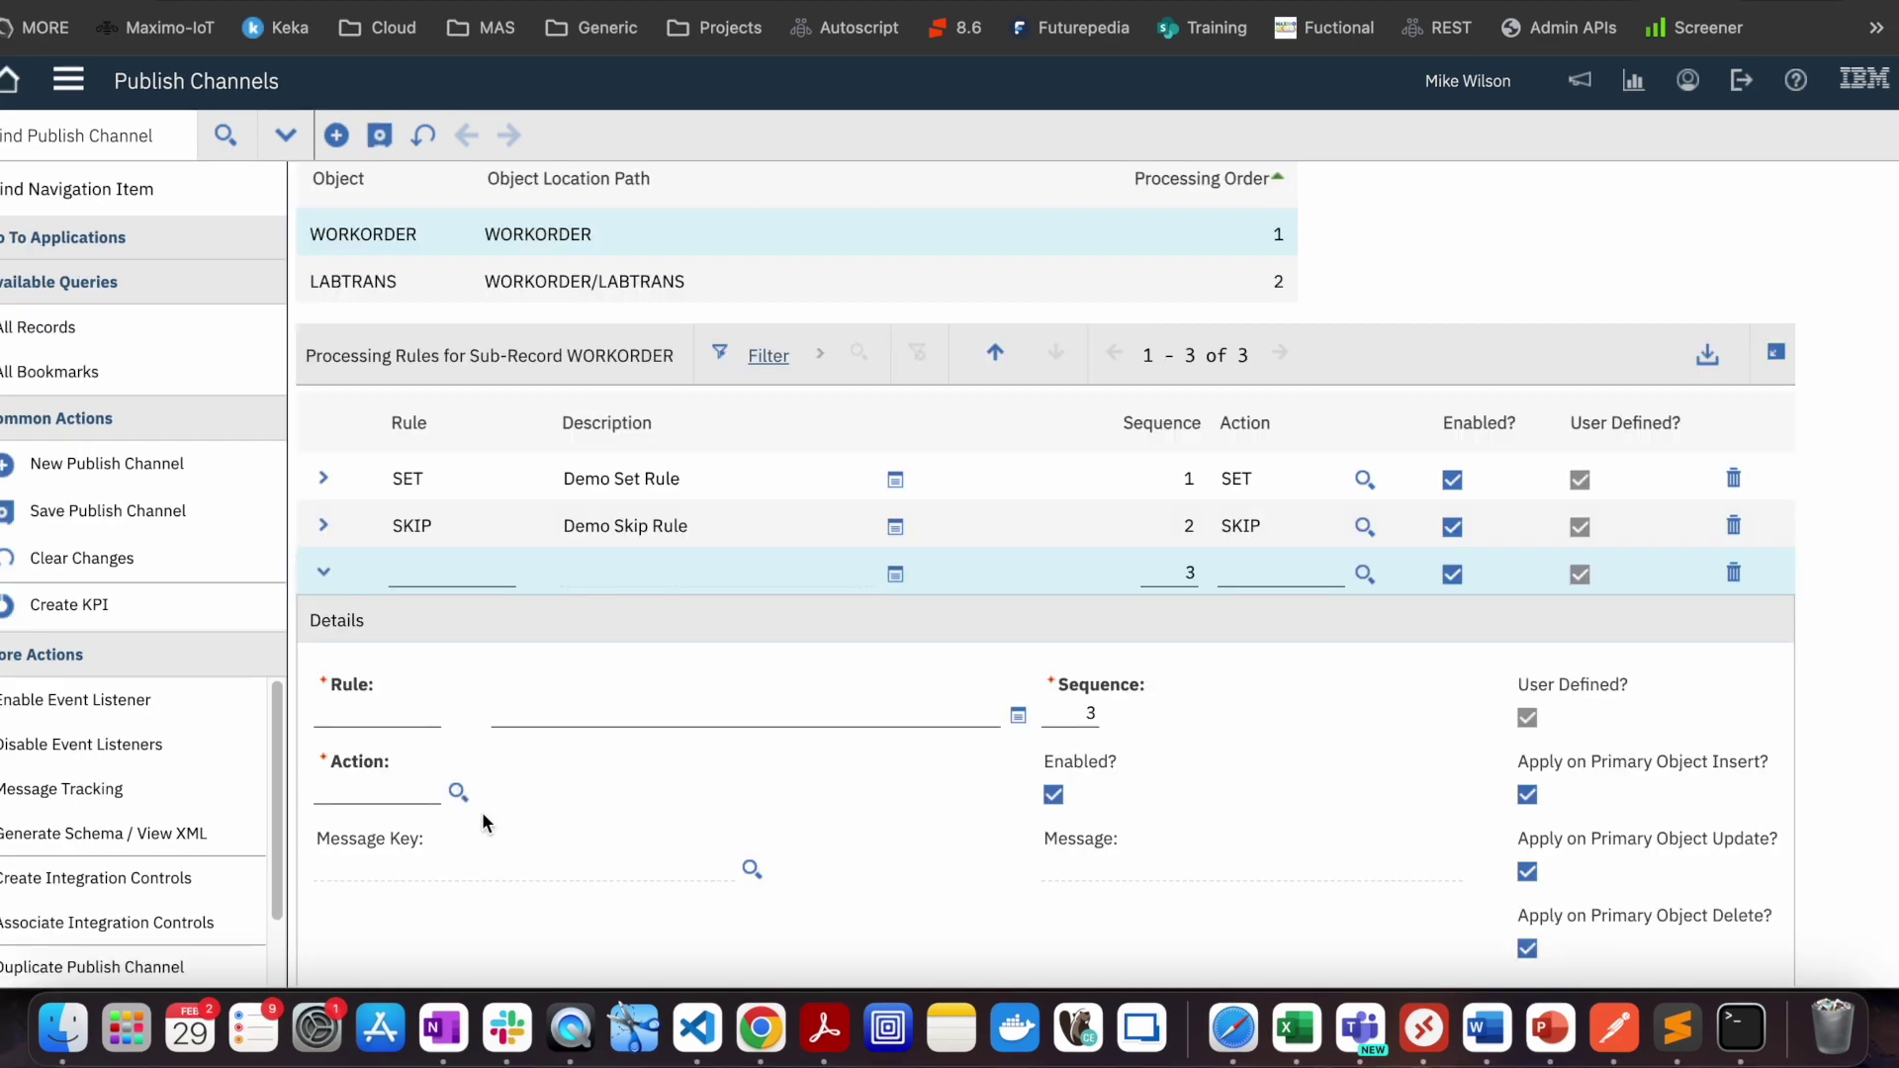
Define the third processing rule as SKIPCHILD, described as Demo Skip Child, with the SKIPCHILDREN action.
left_click(449, 790)
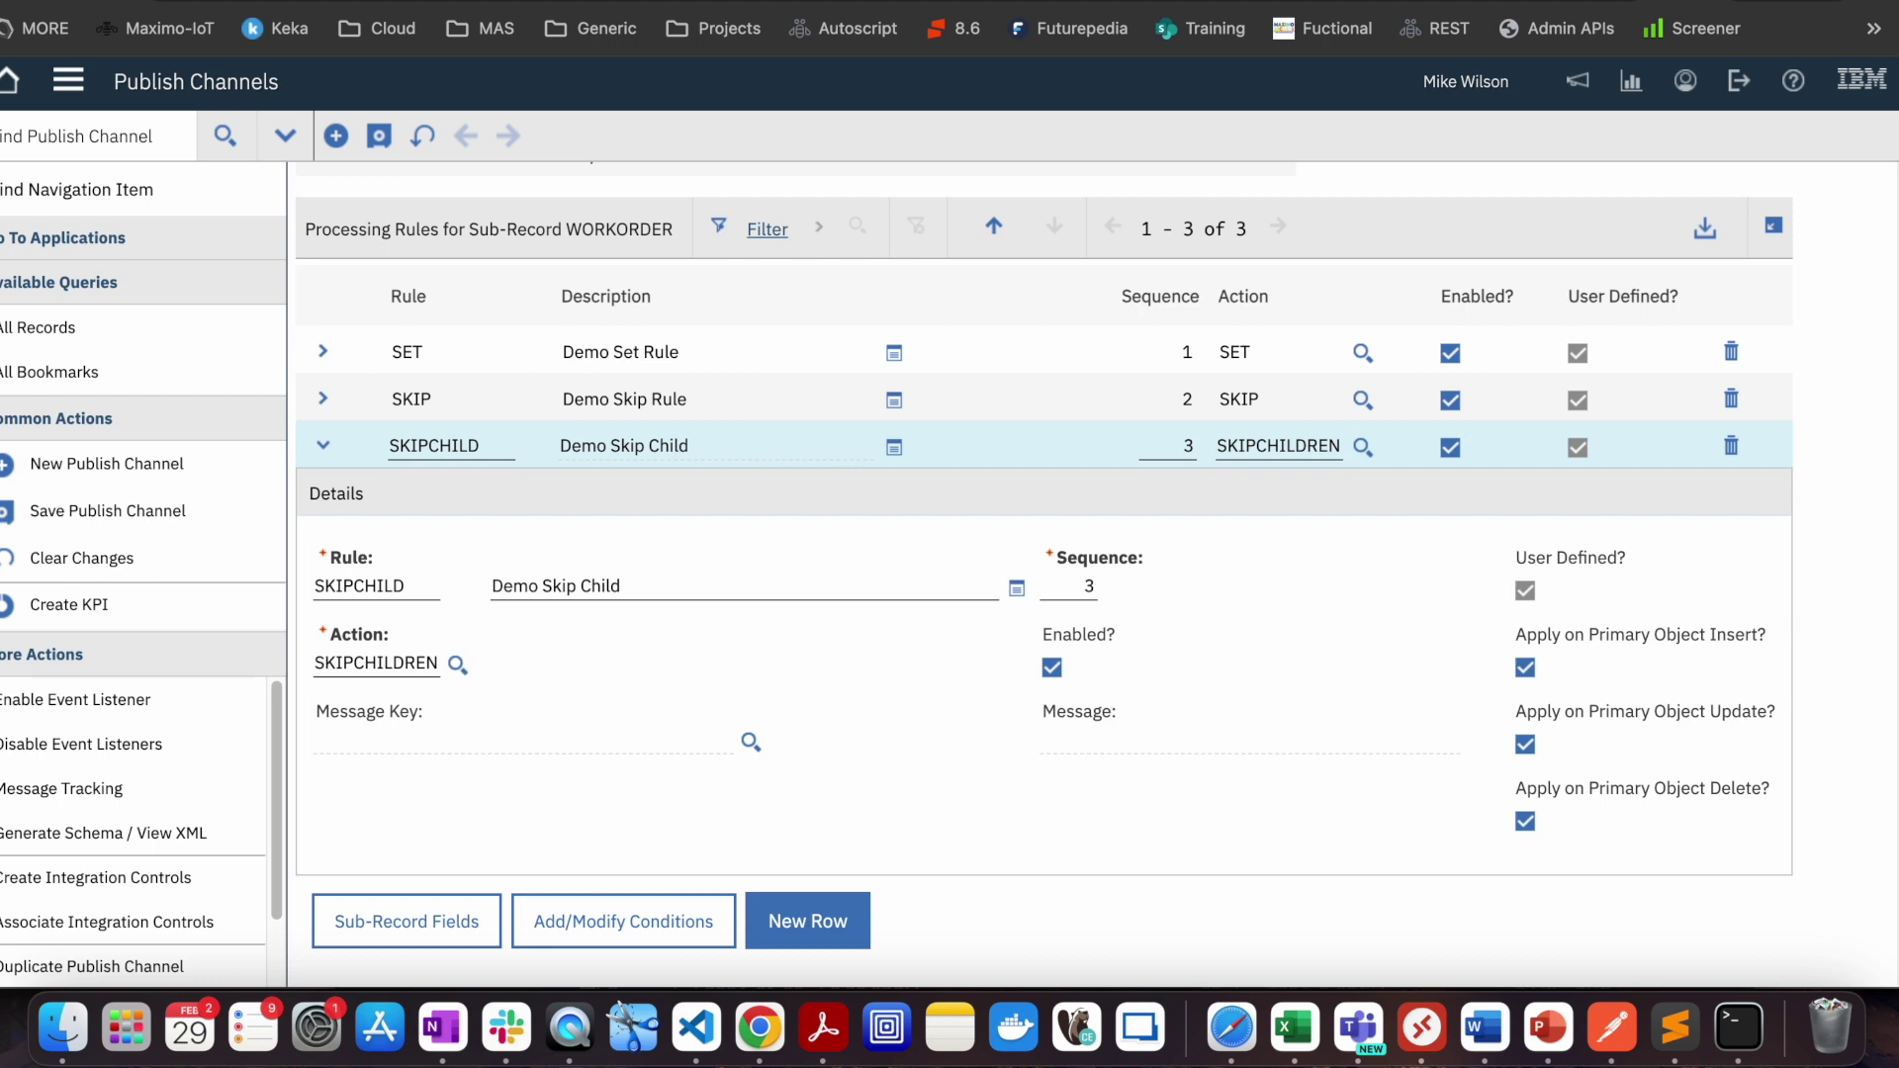
scroll(1891, 574, "up", 3)
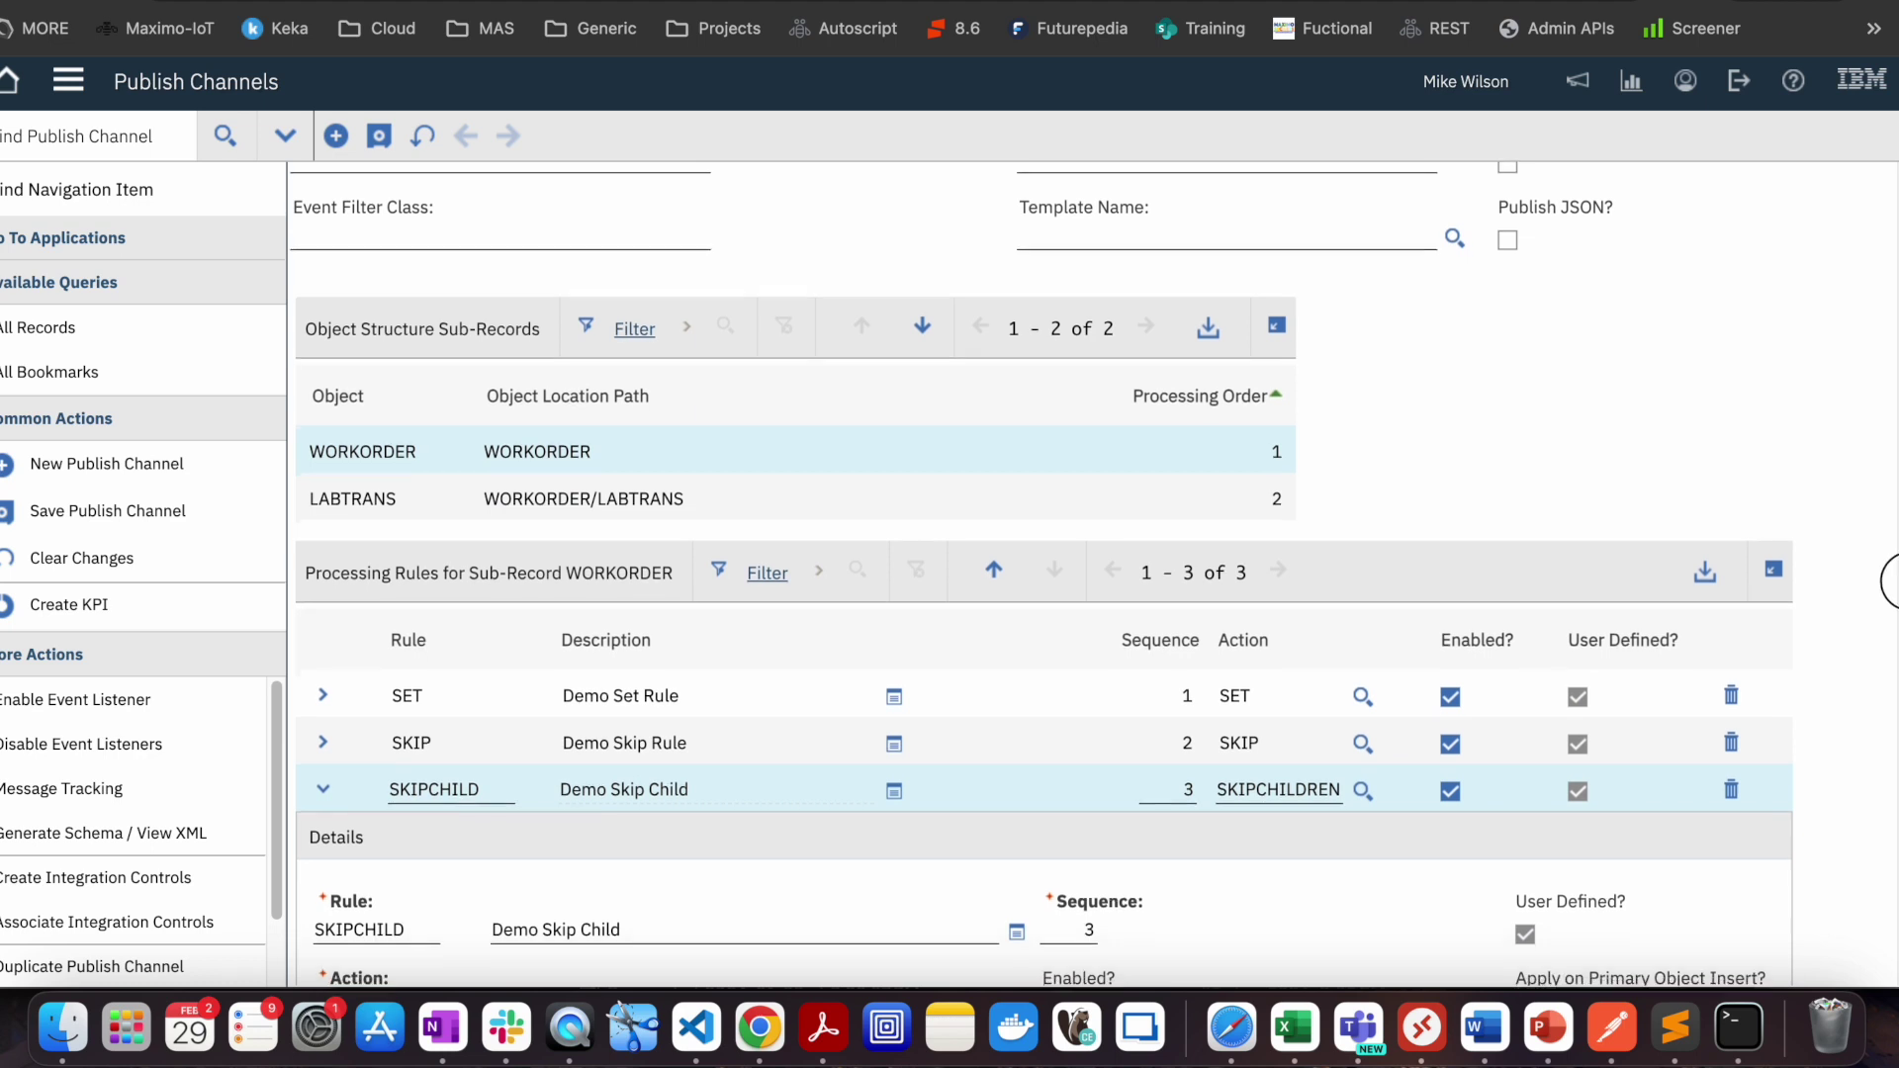
scroll(1894, 732, "down", 2)
scroll(1892, 730, "down", 2)
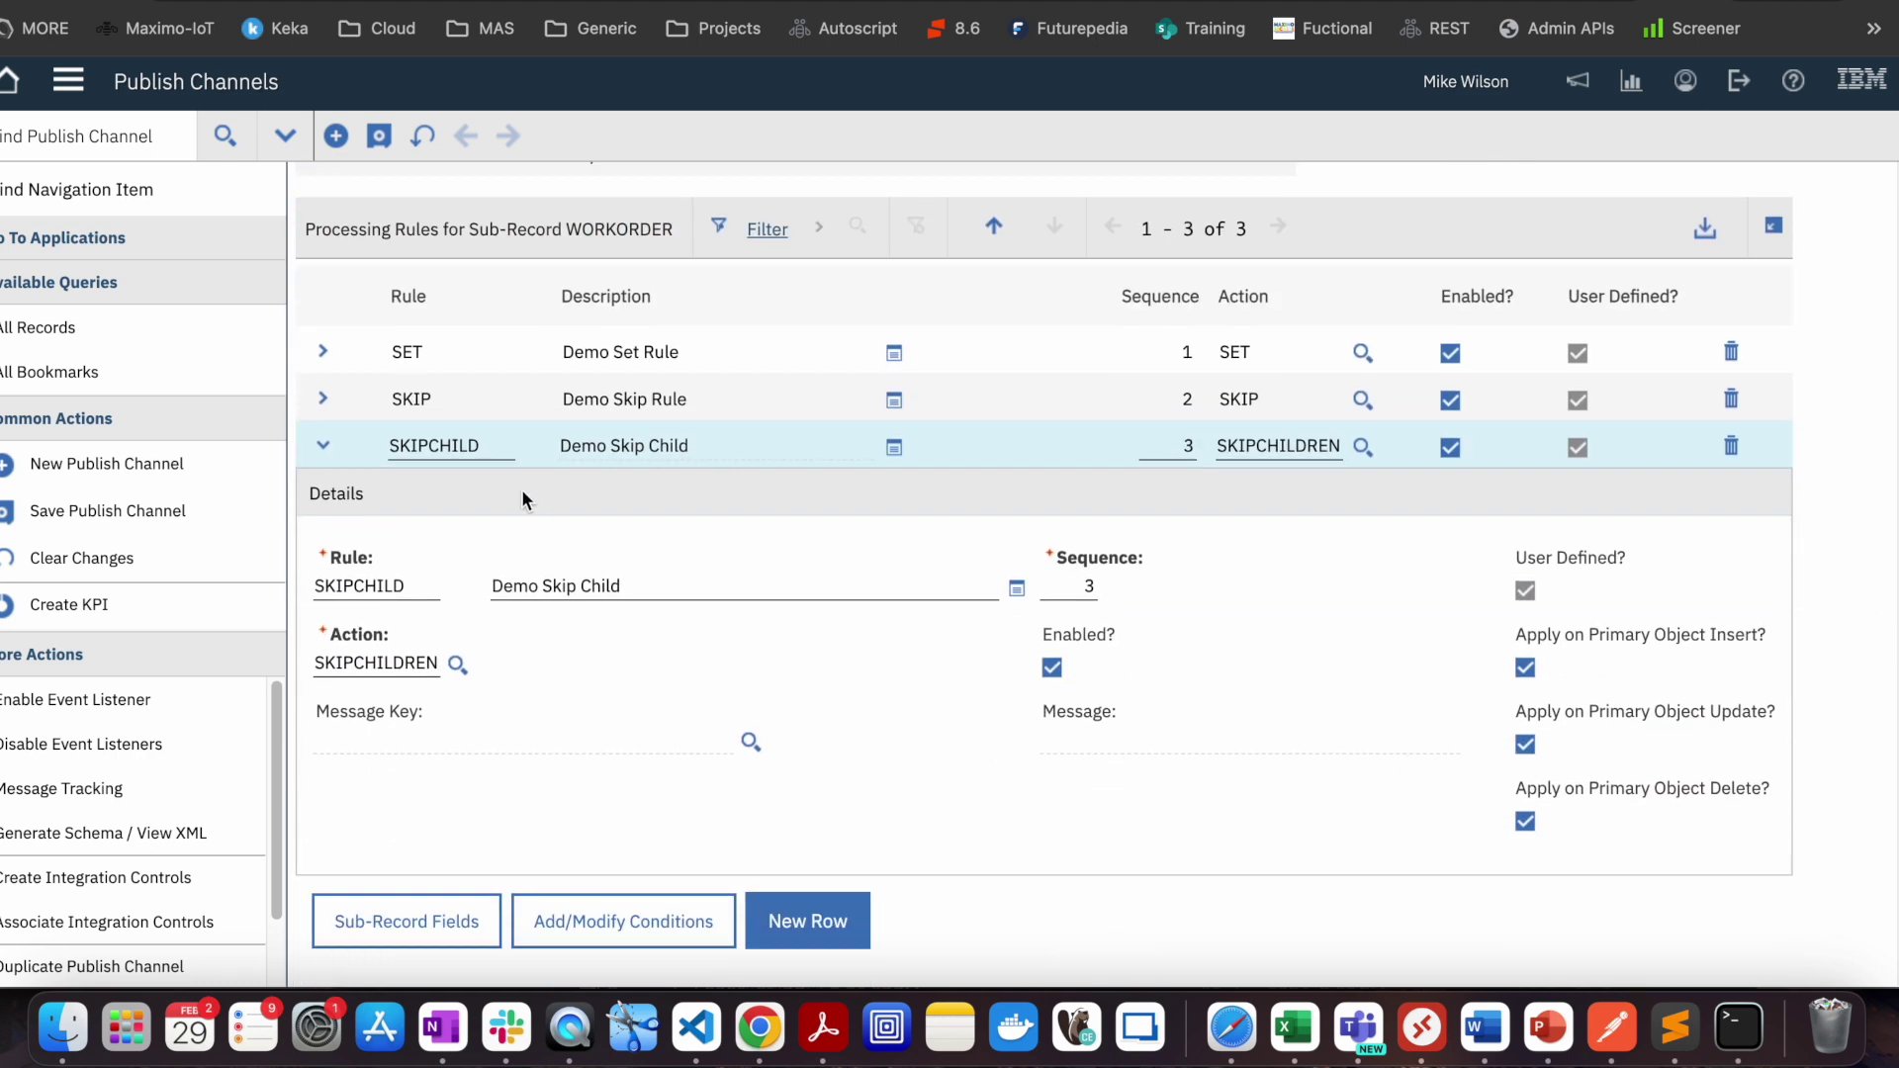
Add condition 10 to the SKIPCHILD rule and create an object set evaluation row for it.
left_click(612, 930)
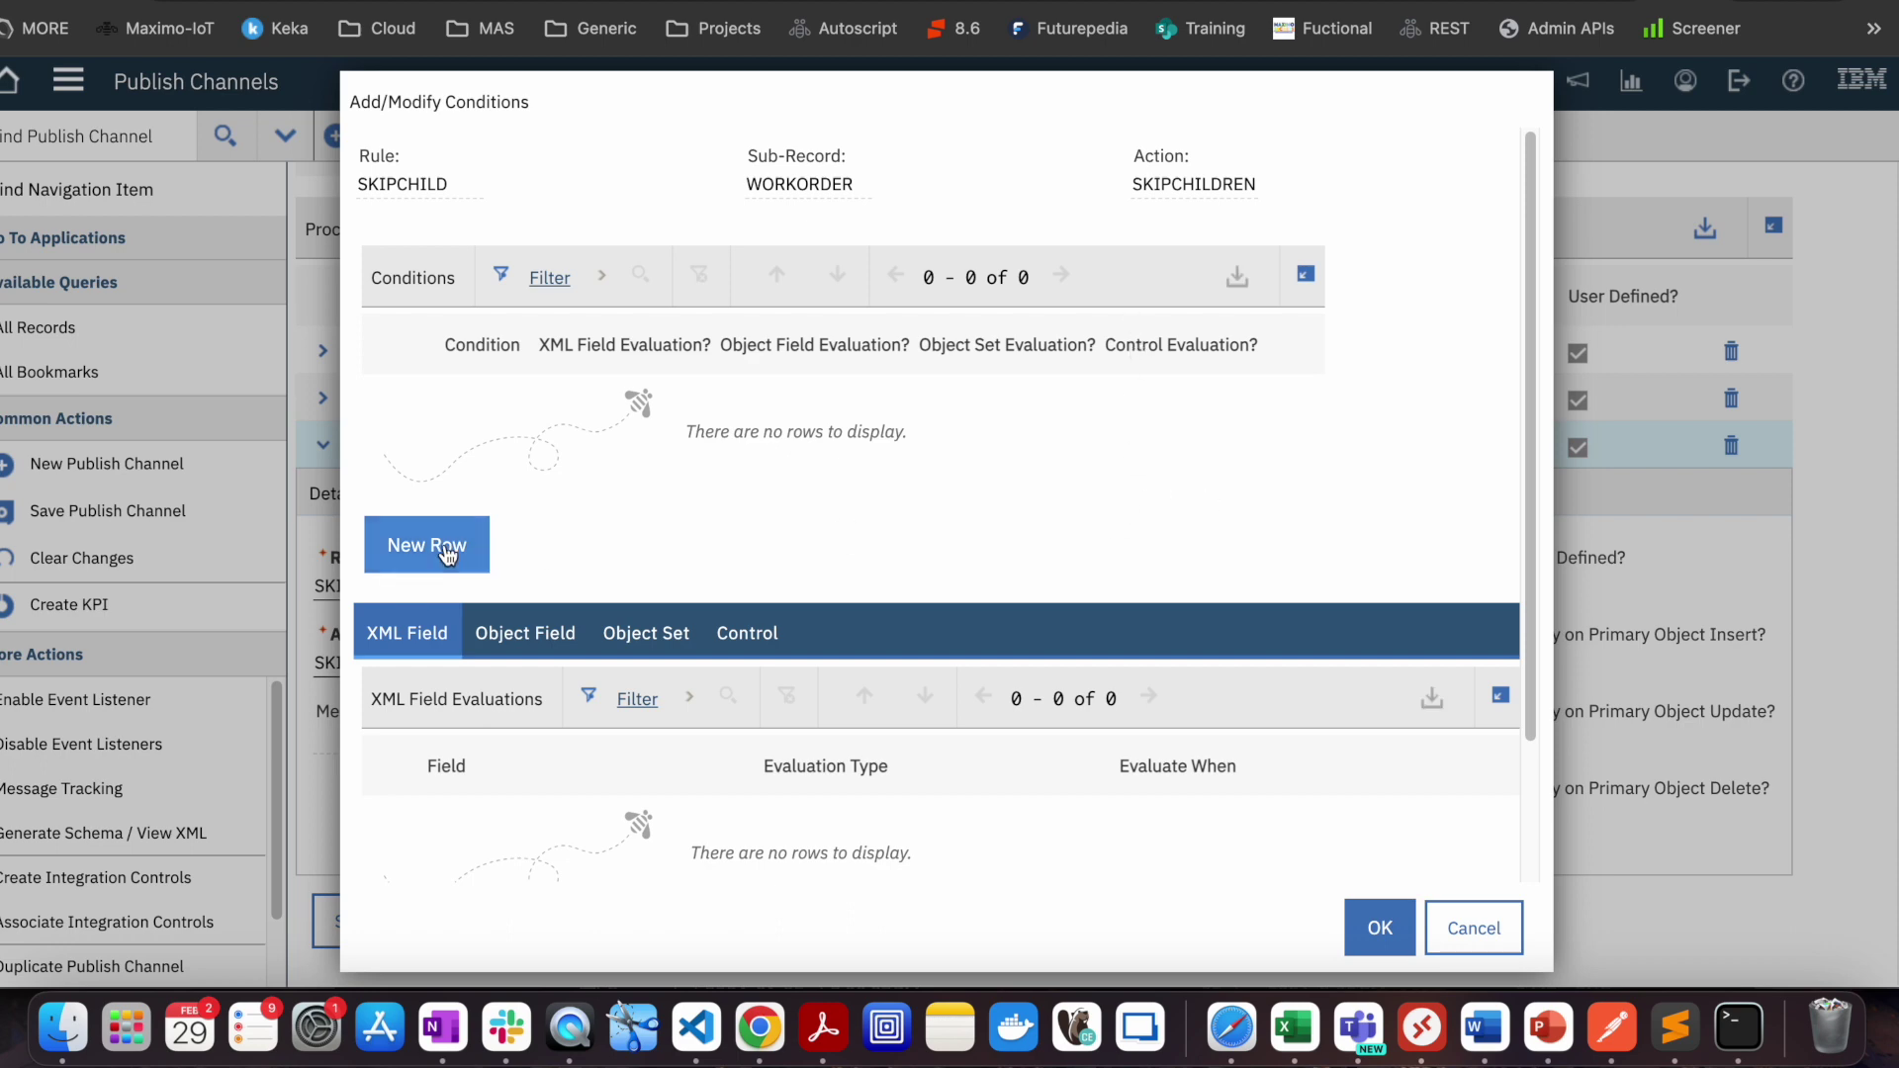
left_click(445, 547)
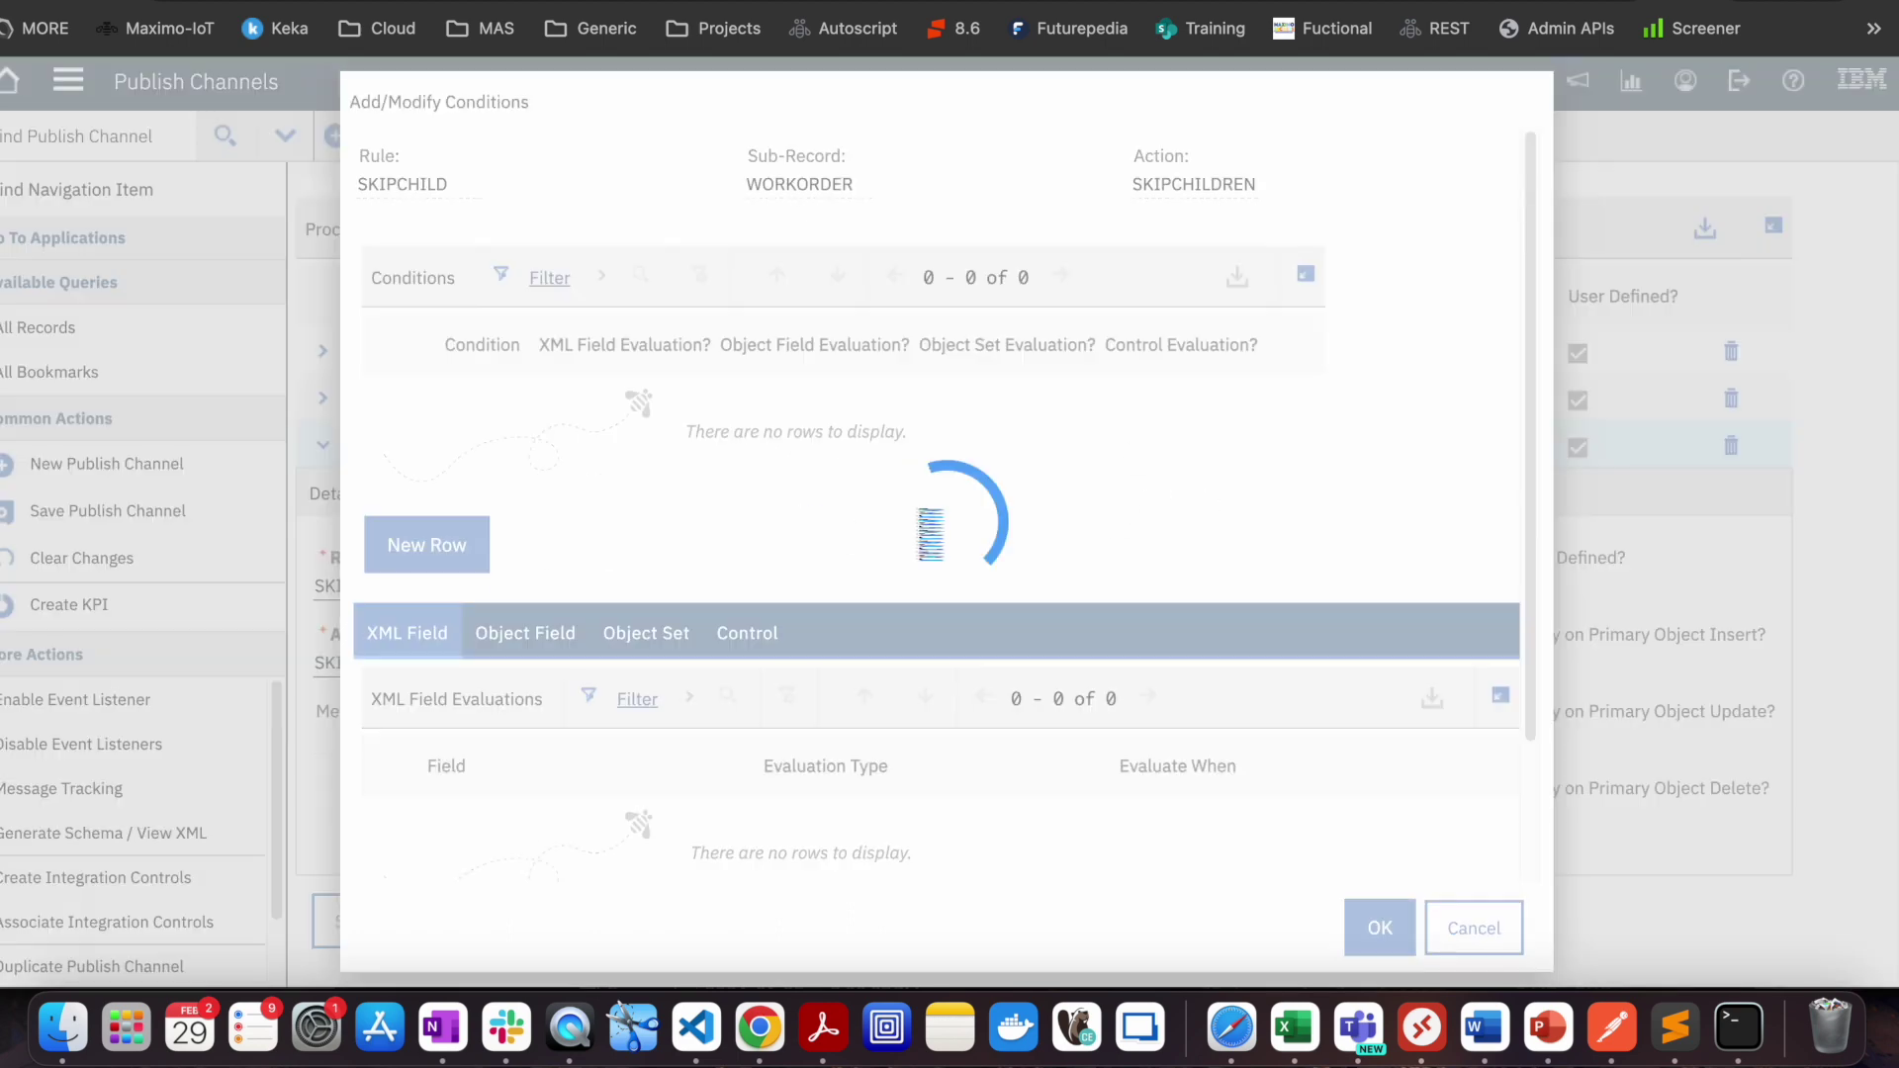
left_click_drag(1528, 466, 1541, 804)
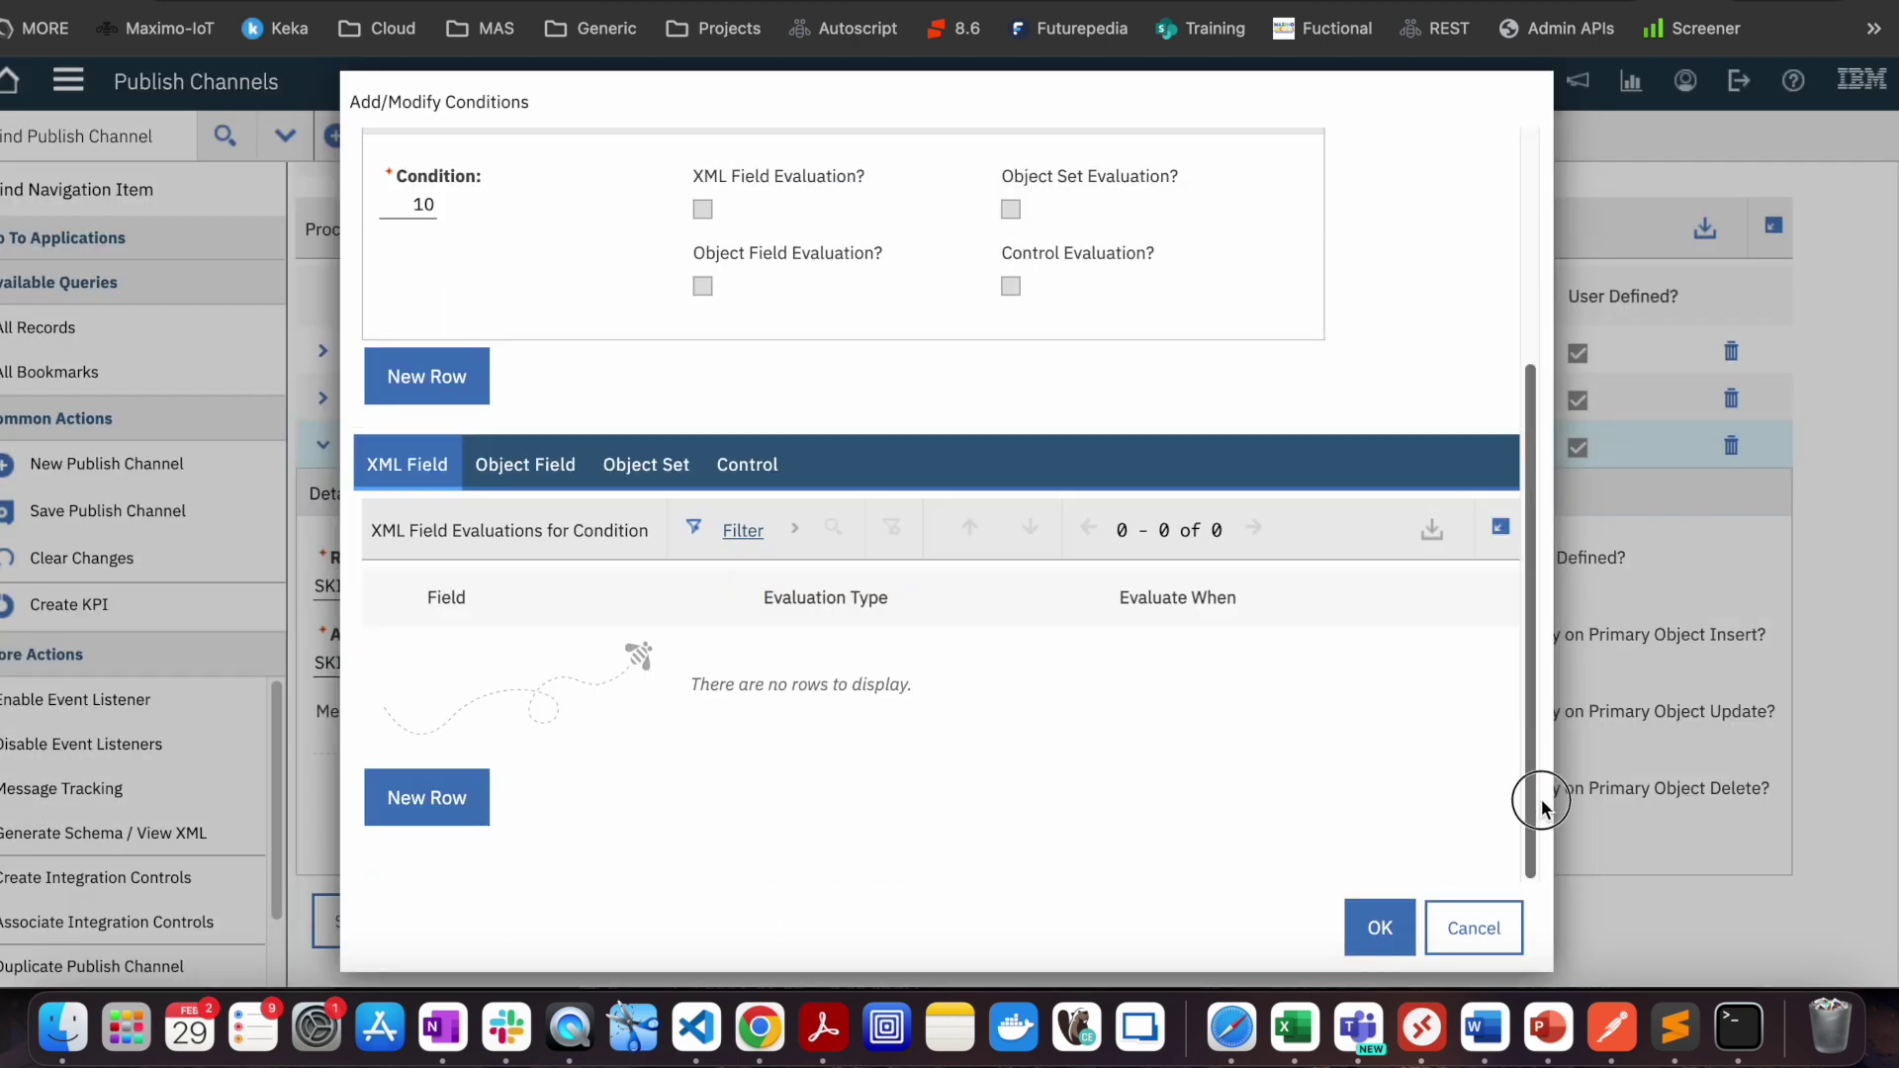
left_click(645, 465)
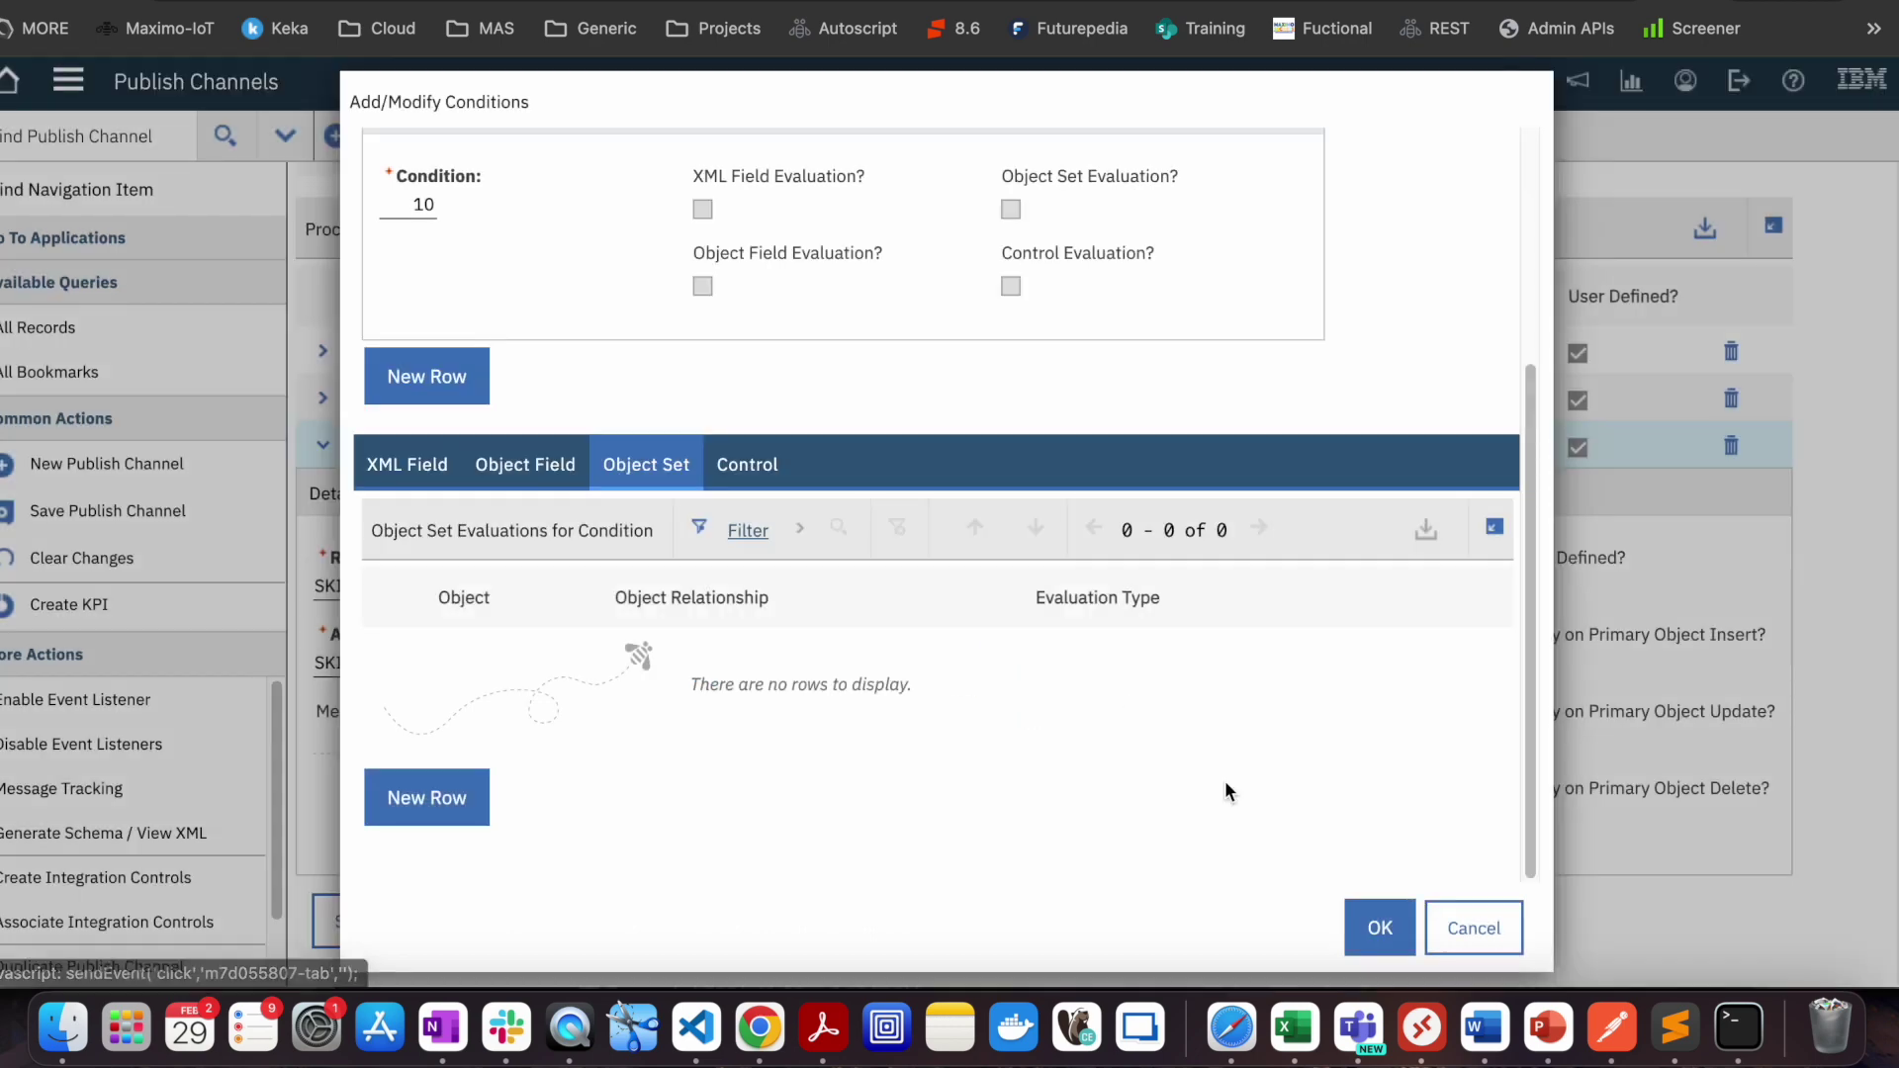
left_click(435, 798)
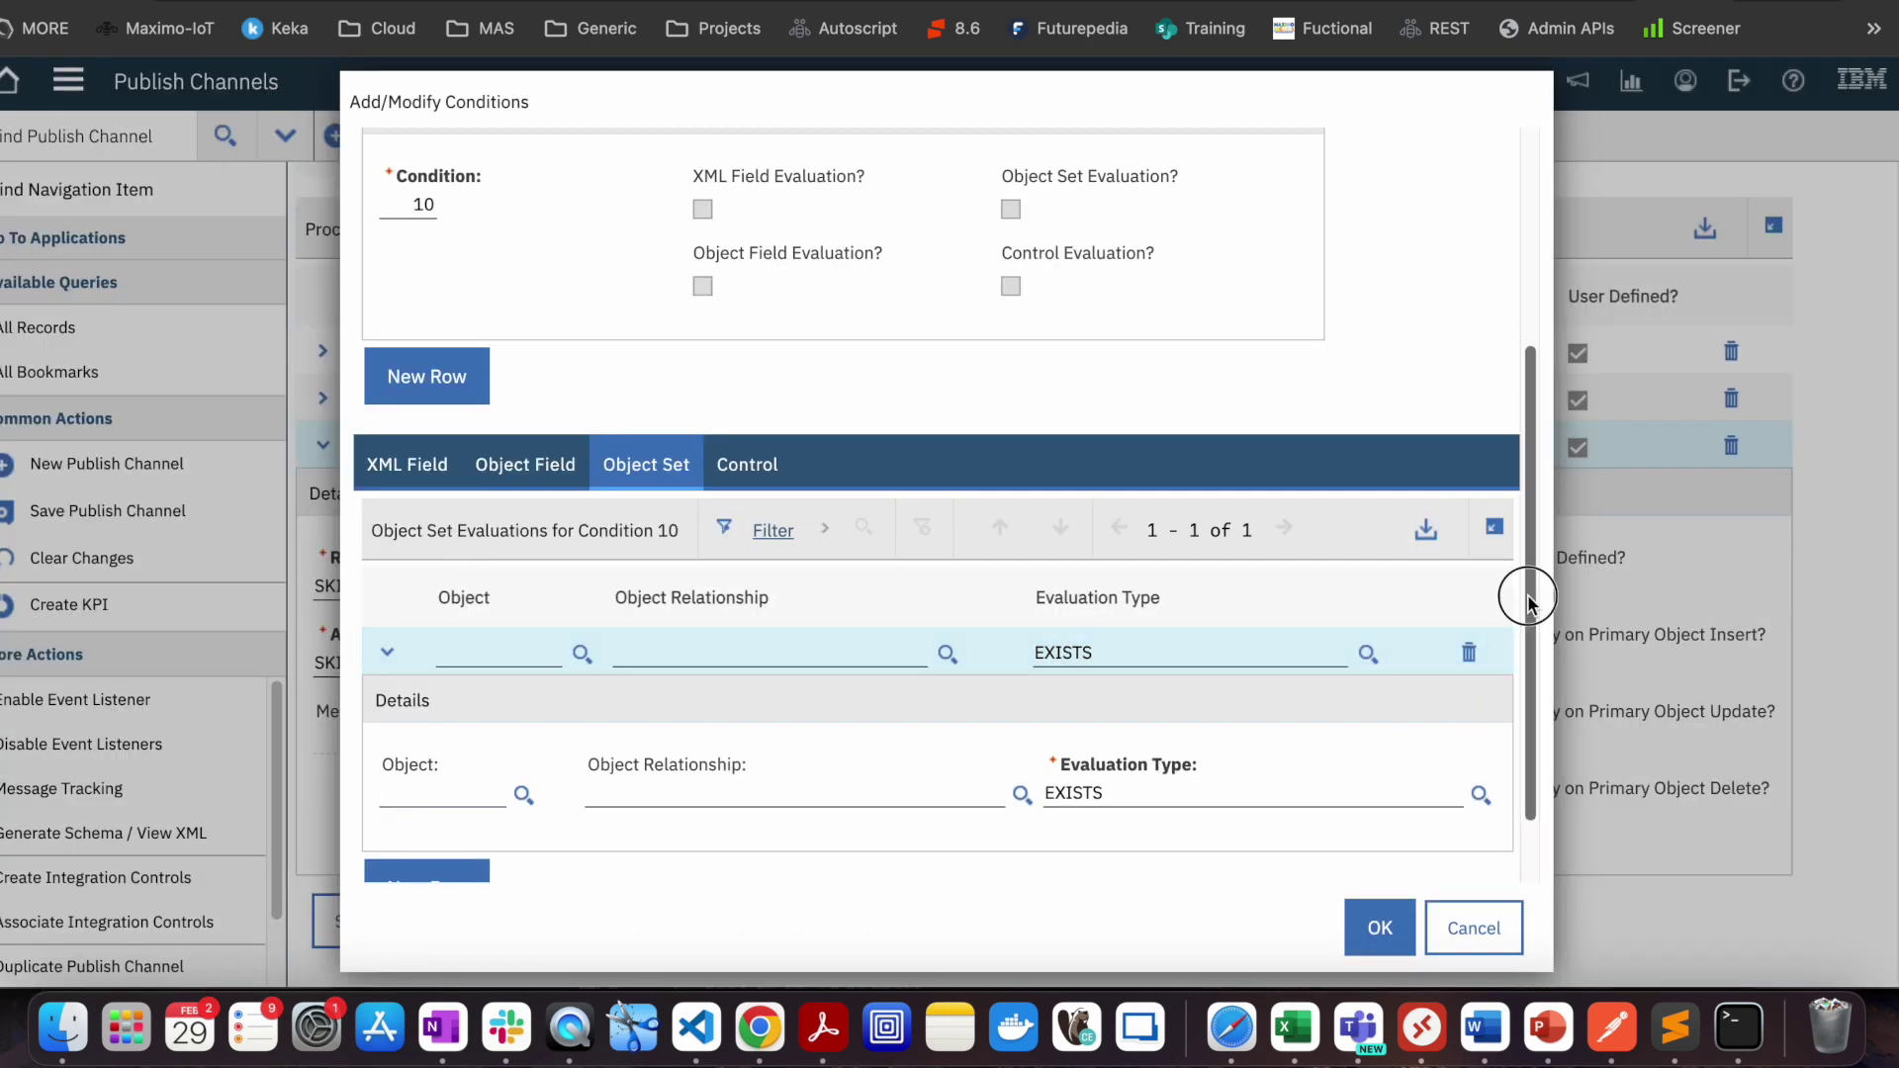
left_click_drag(1531, 589, 1365, 776)
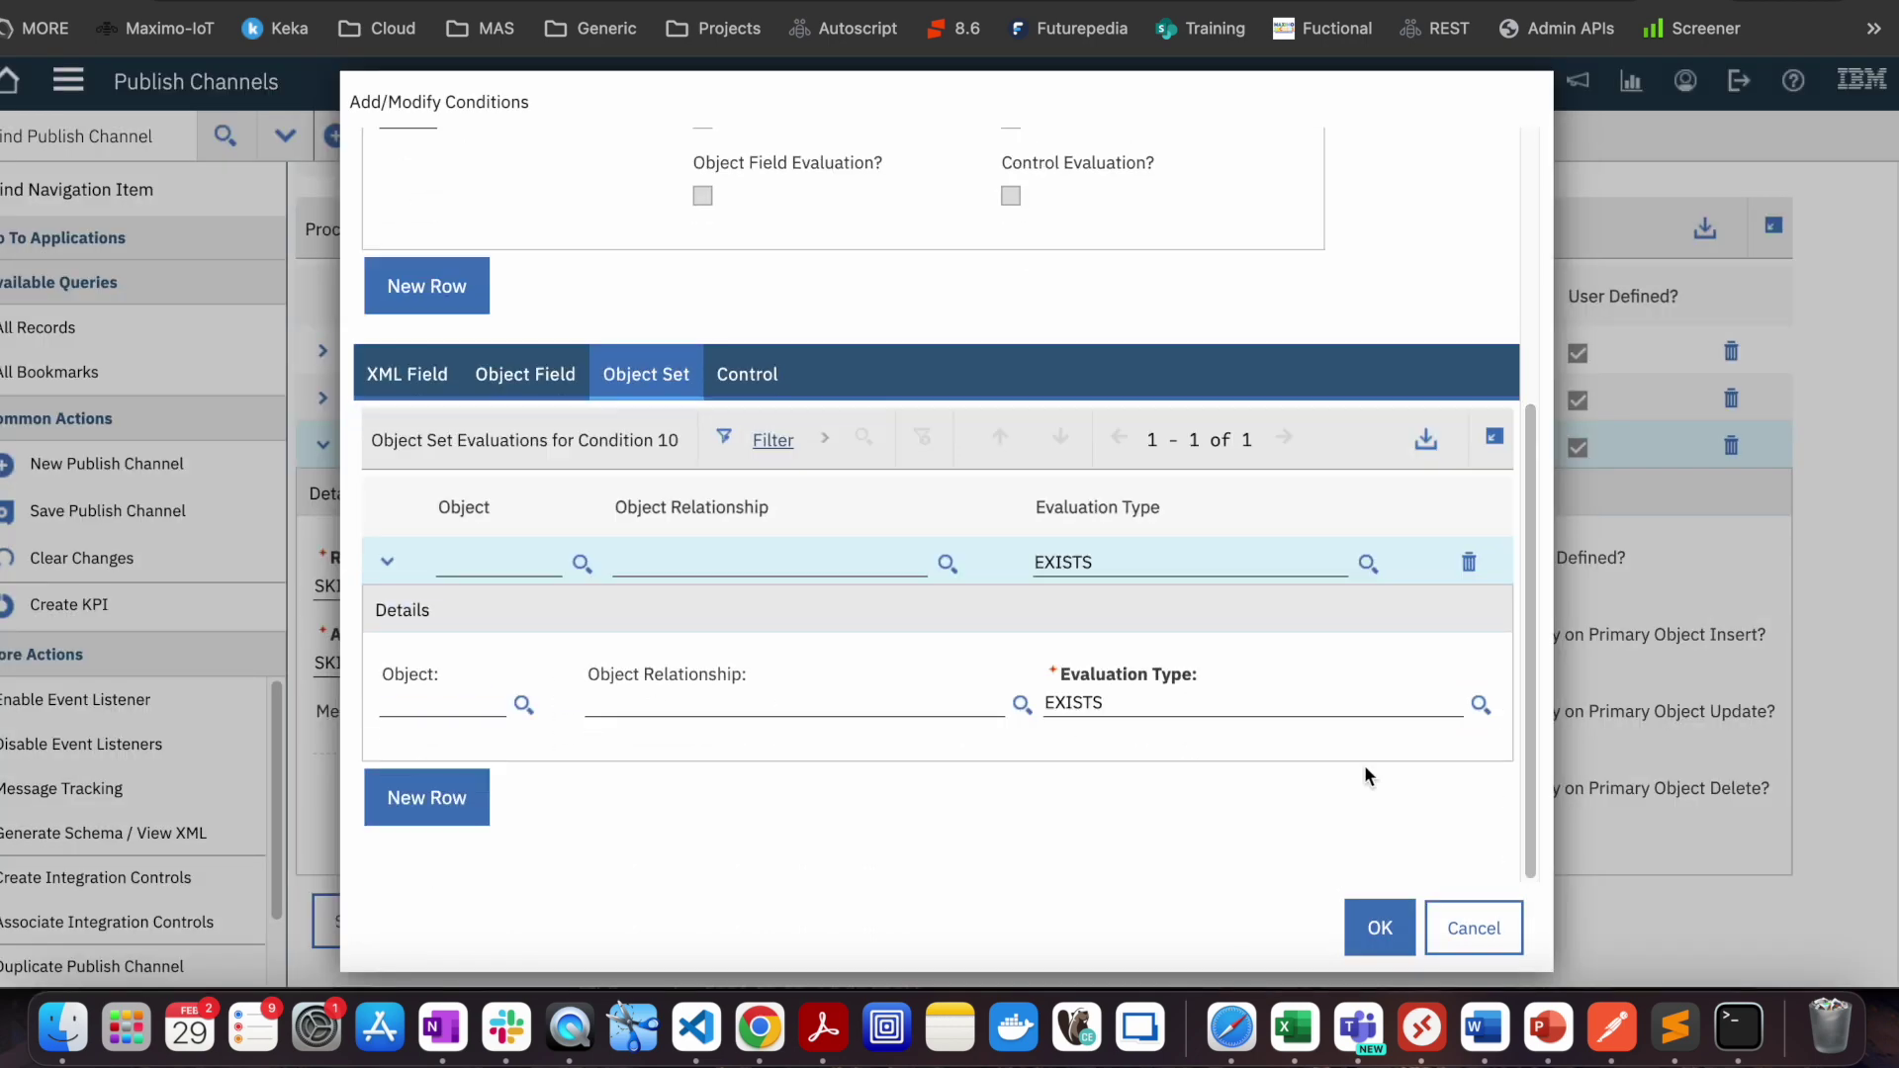
Set both the object and the object relationship of the object set evaluation to LABTRANS.
left_click(523, 705)
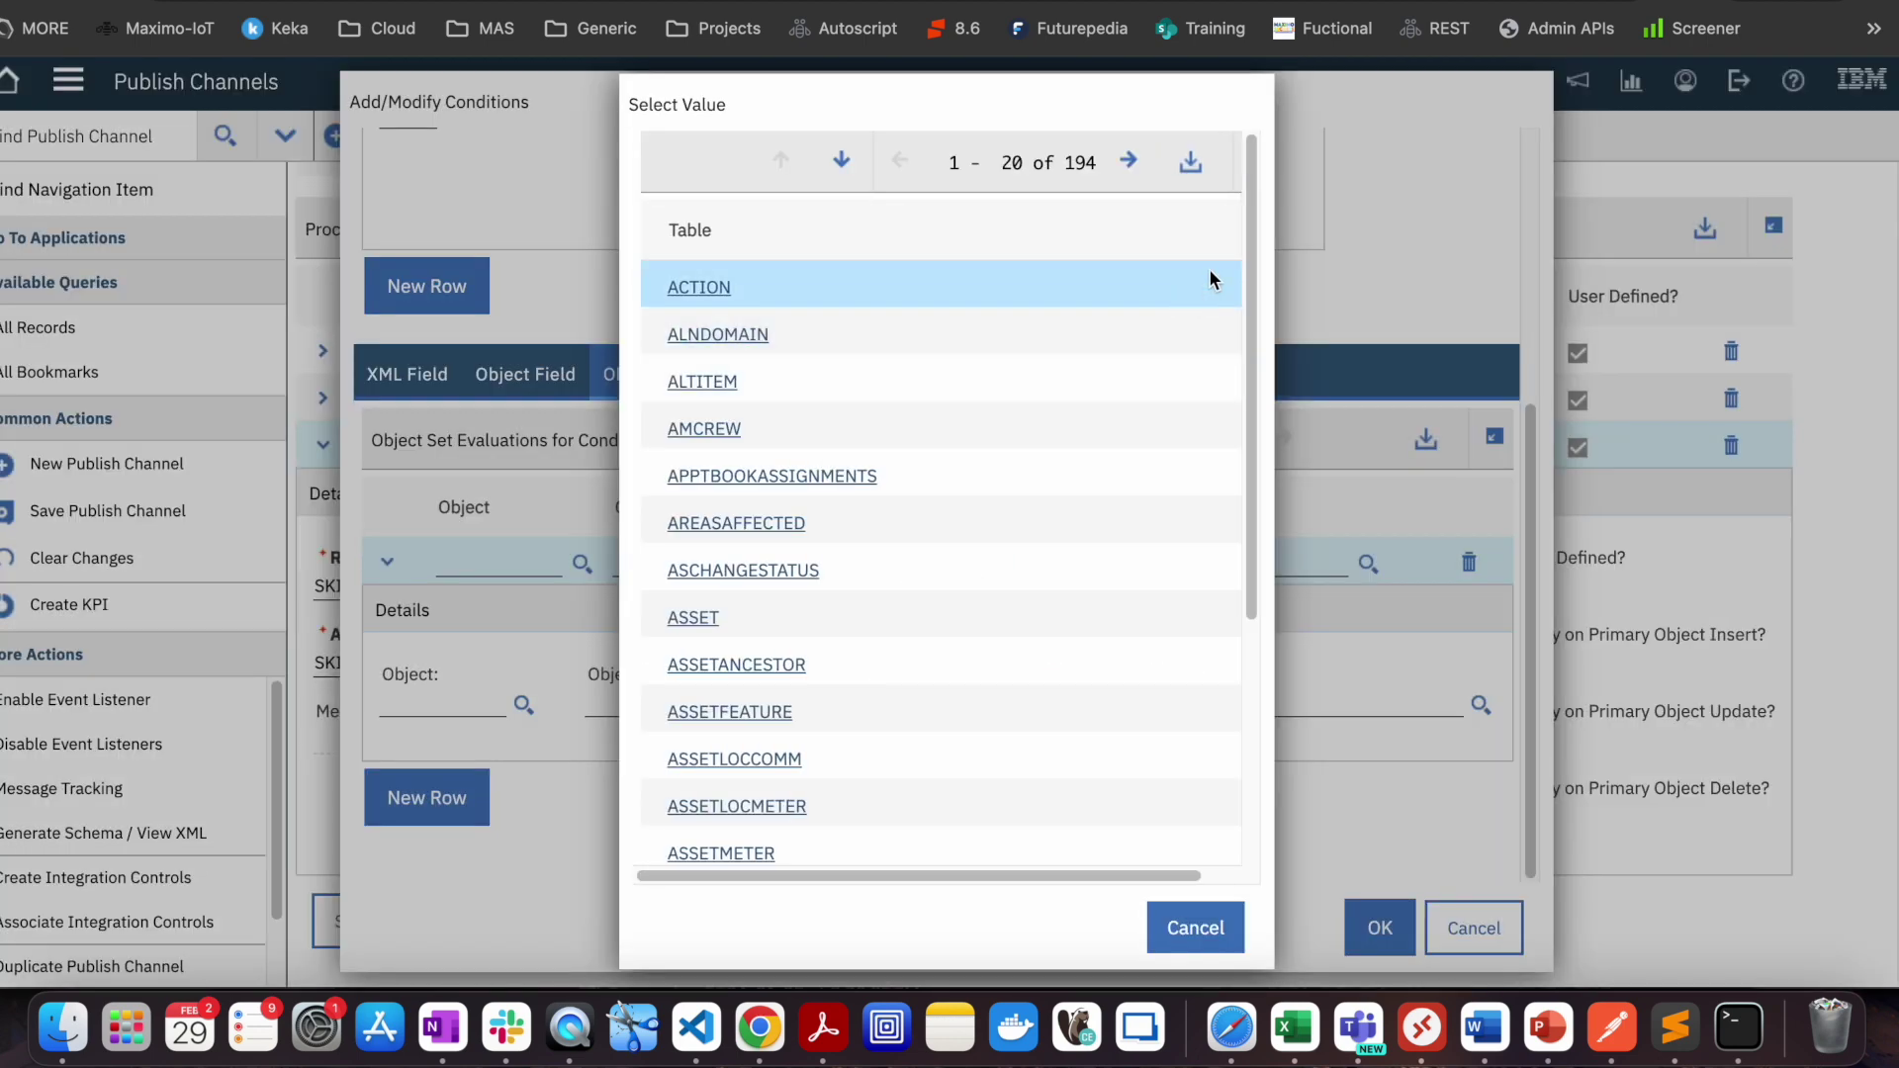
mouse_move(1249, 210)
left_mouse_down()
mouse_move(1242, 564)
mouse_move(1244, 237)
left_mouse_up()
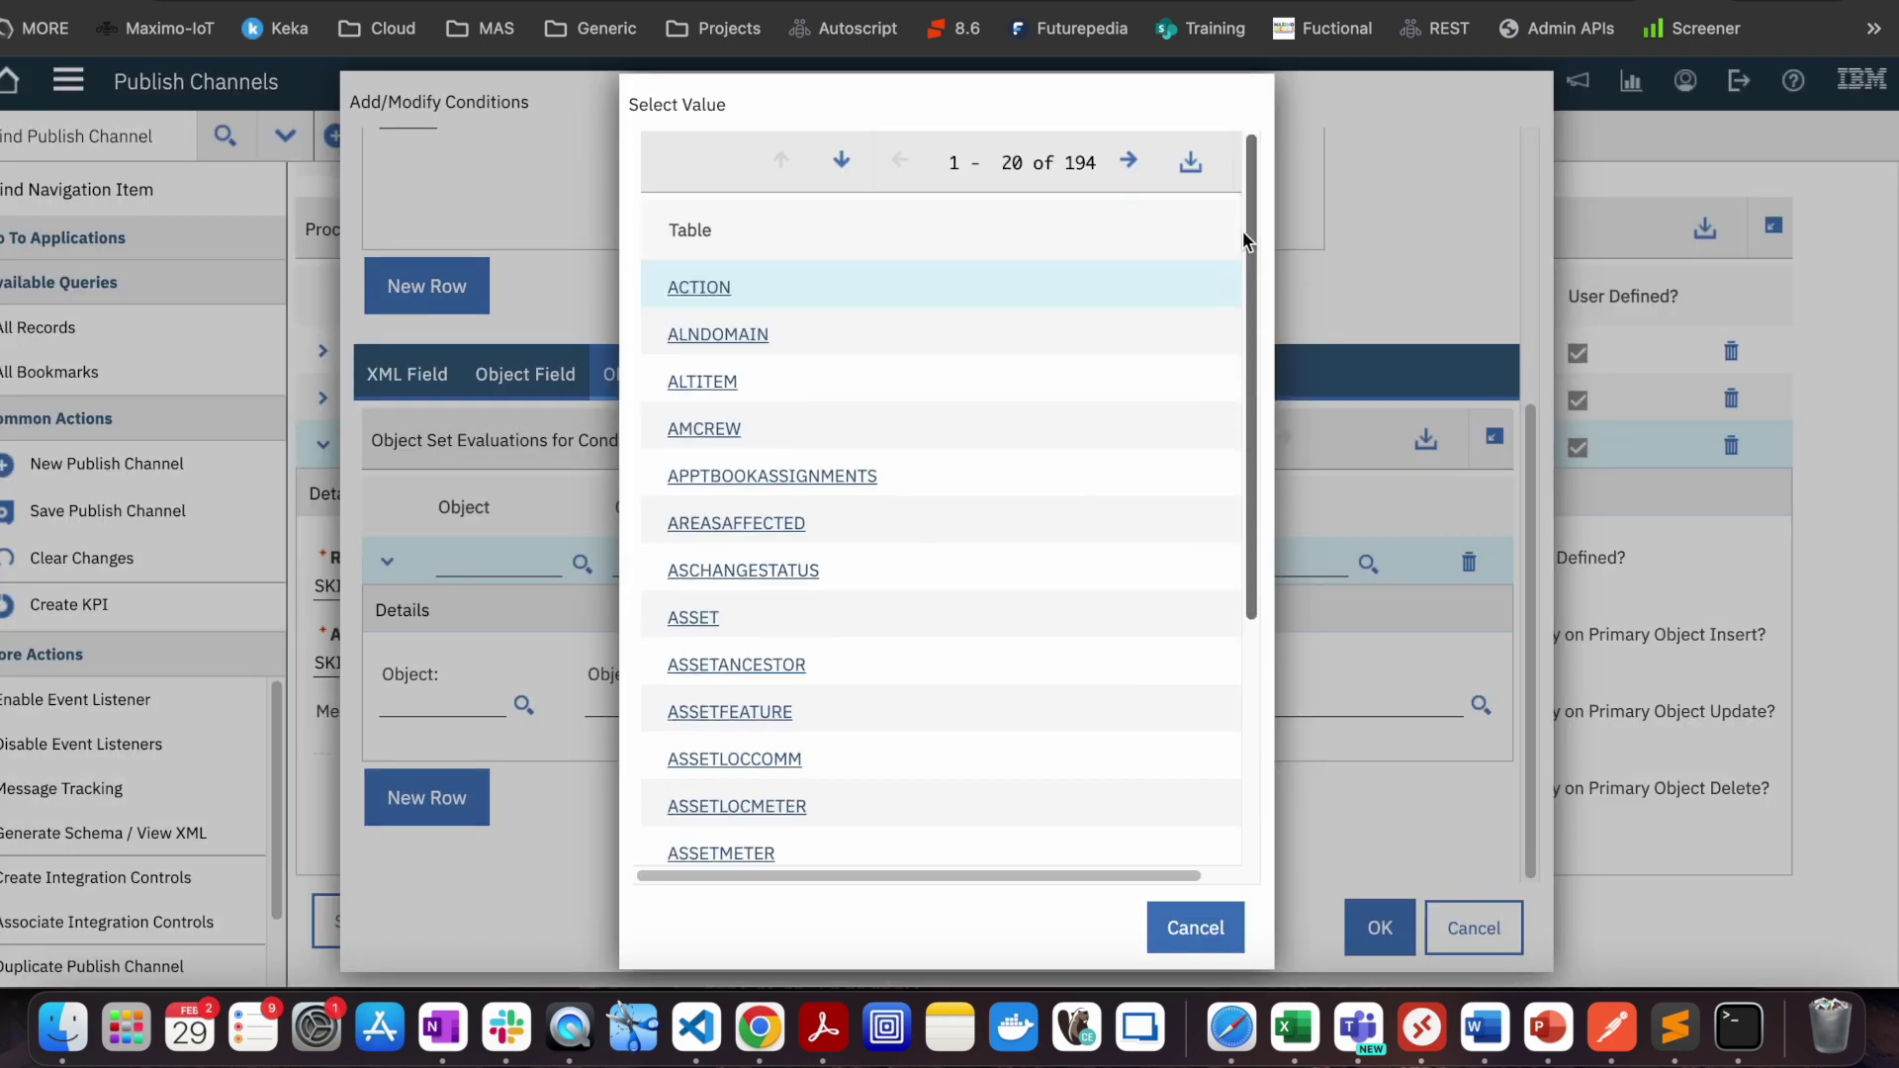
left_click(1129, 161)
left_click(1132, 161)
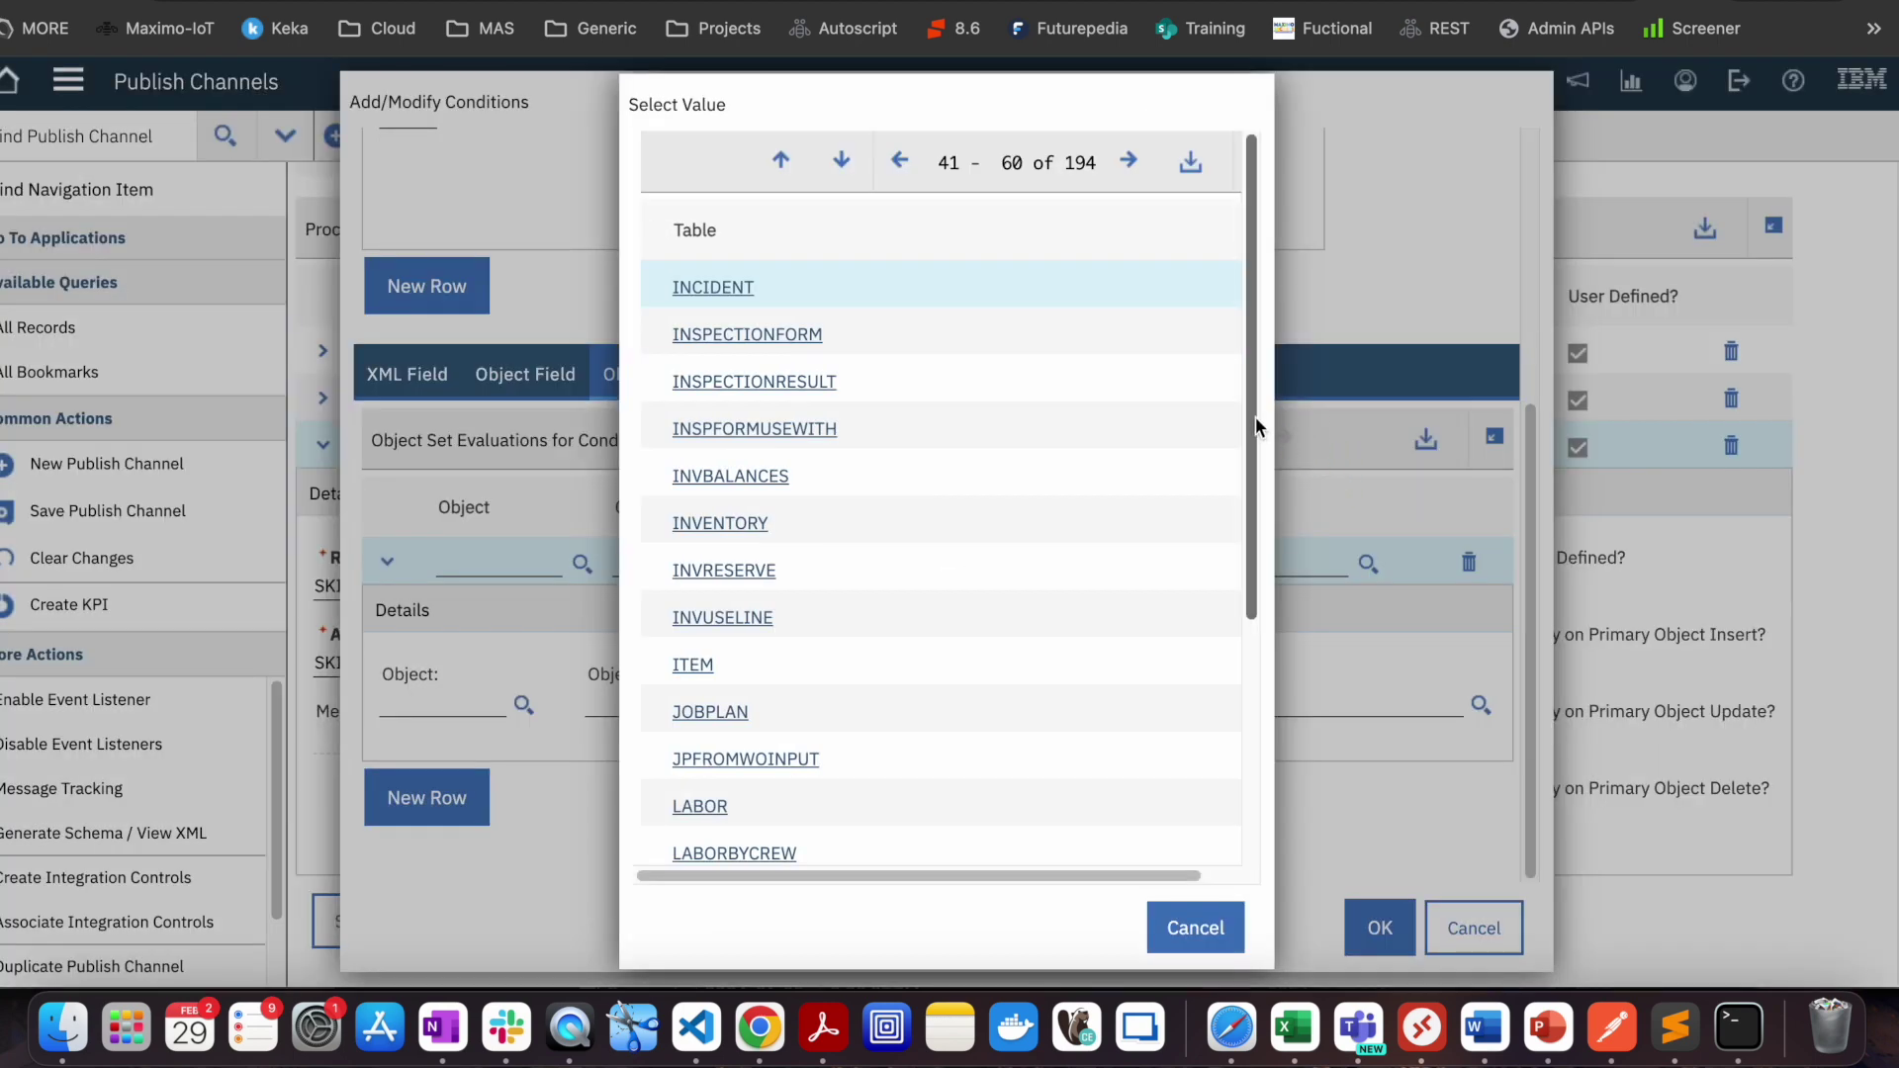
left_click_drag(1257, 425, 1242, 594)
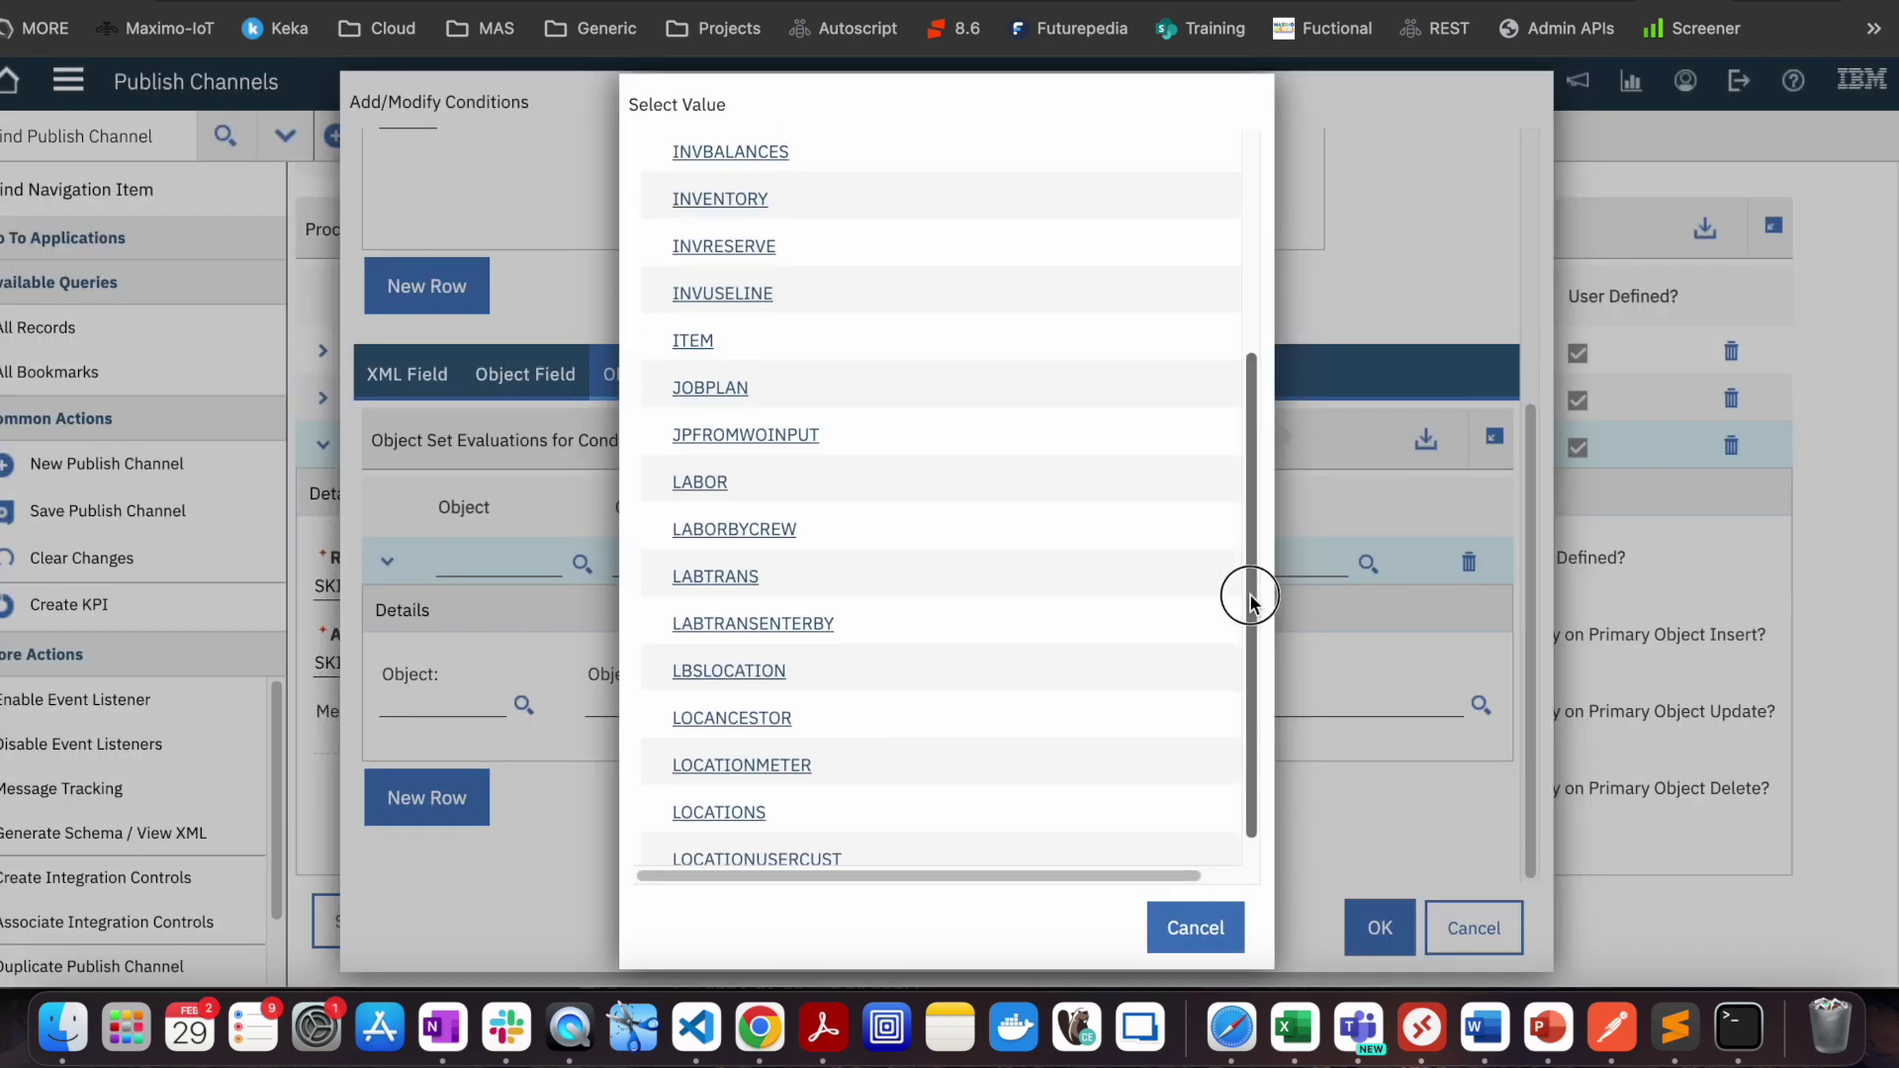
left_click(715, 576)
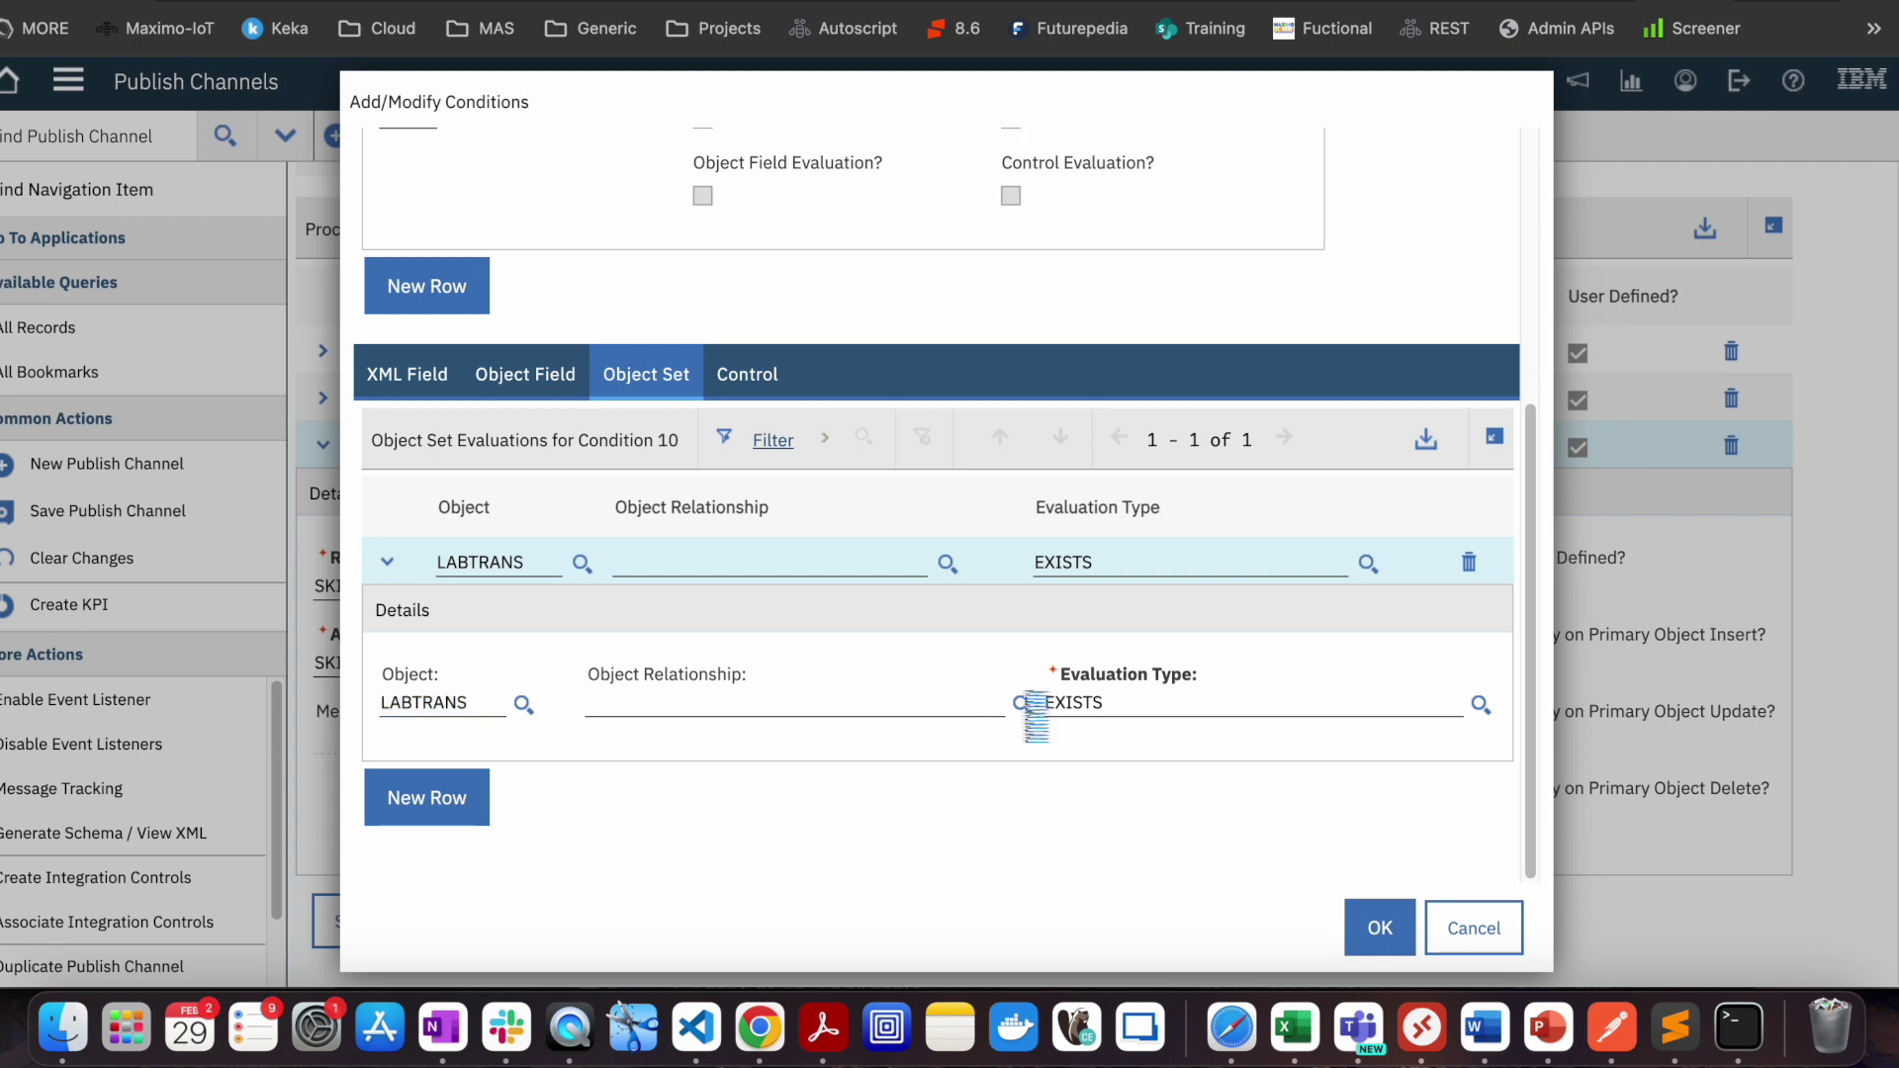
left_click(1020, 703)
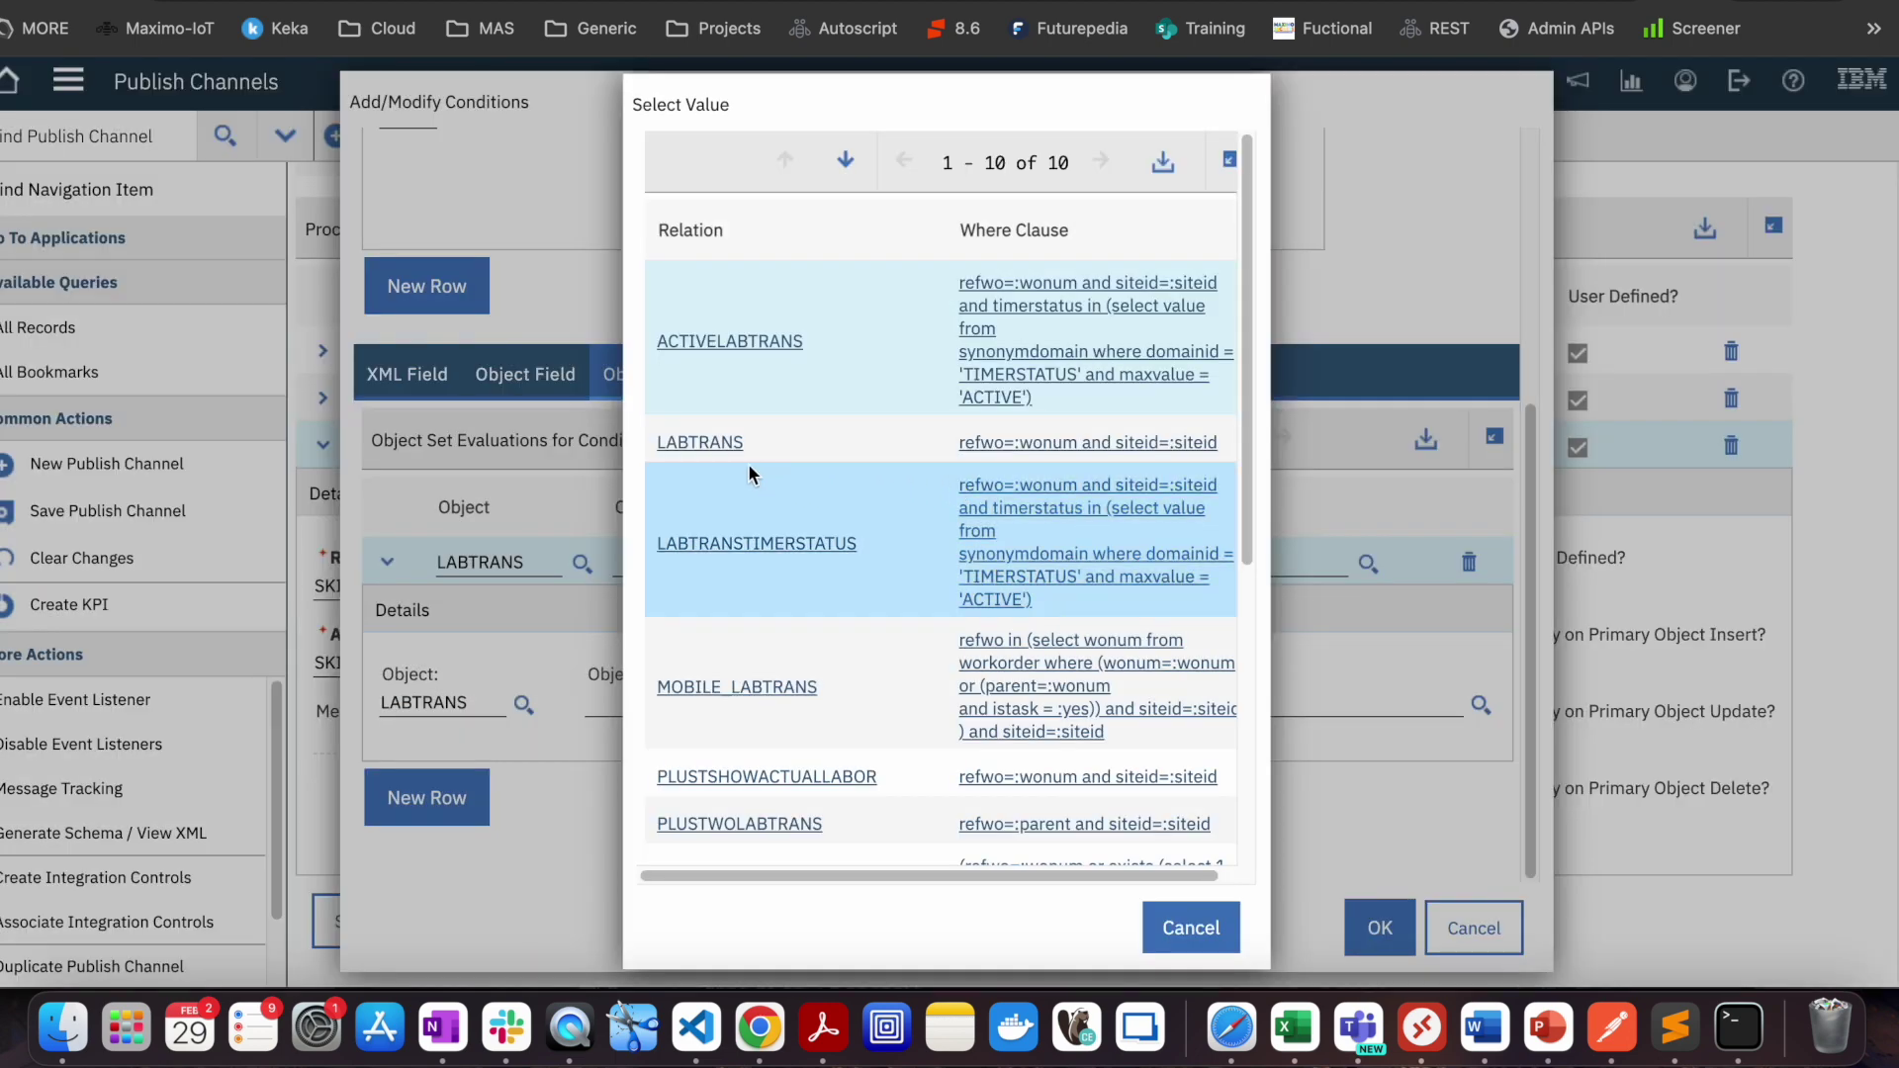
left_click(695, 443)
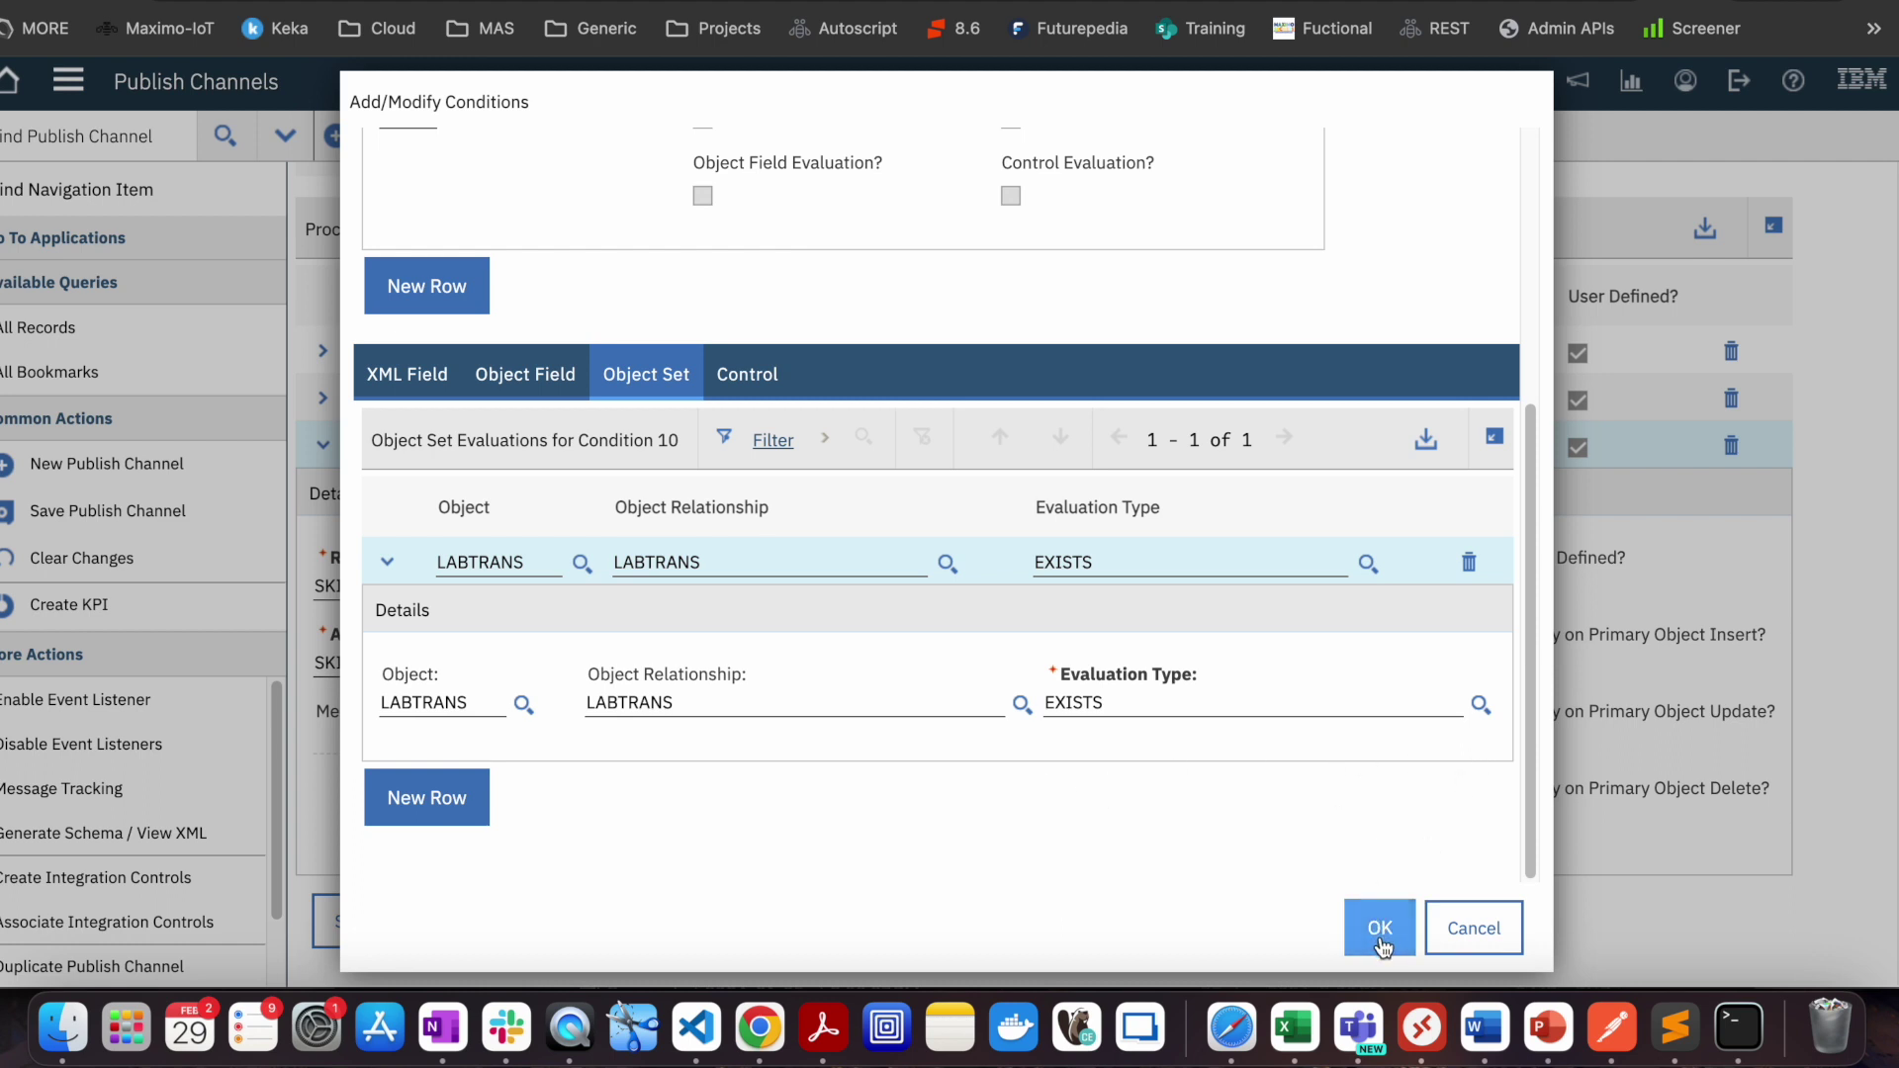
Set the evaluation type of the LABTRANS object set evaluation to NOTEXISTS and confirm the SKIPCHILD rule's conditions.
left_click(1481, 704)
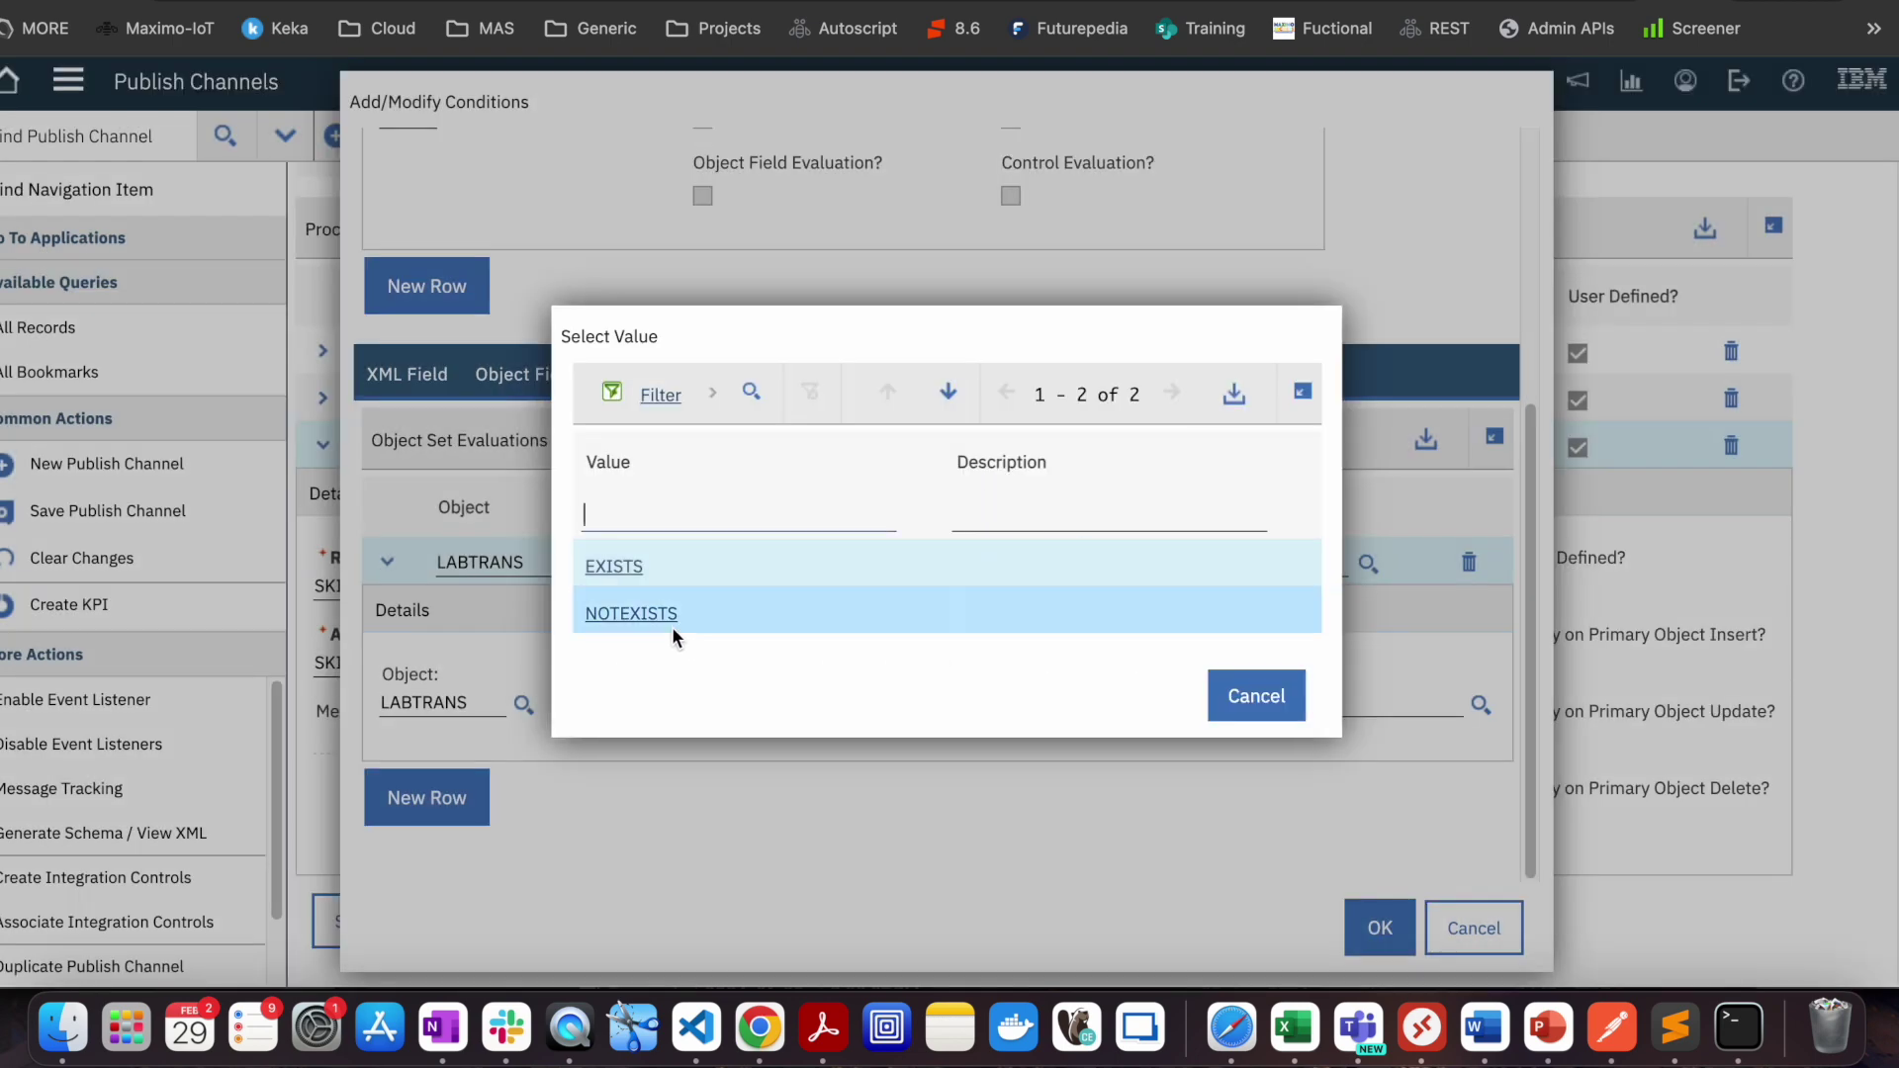
left_click(633, 614)
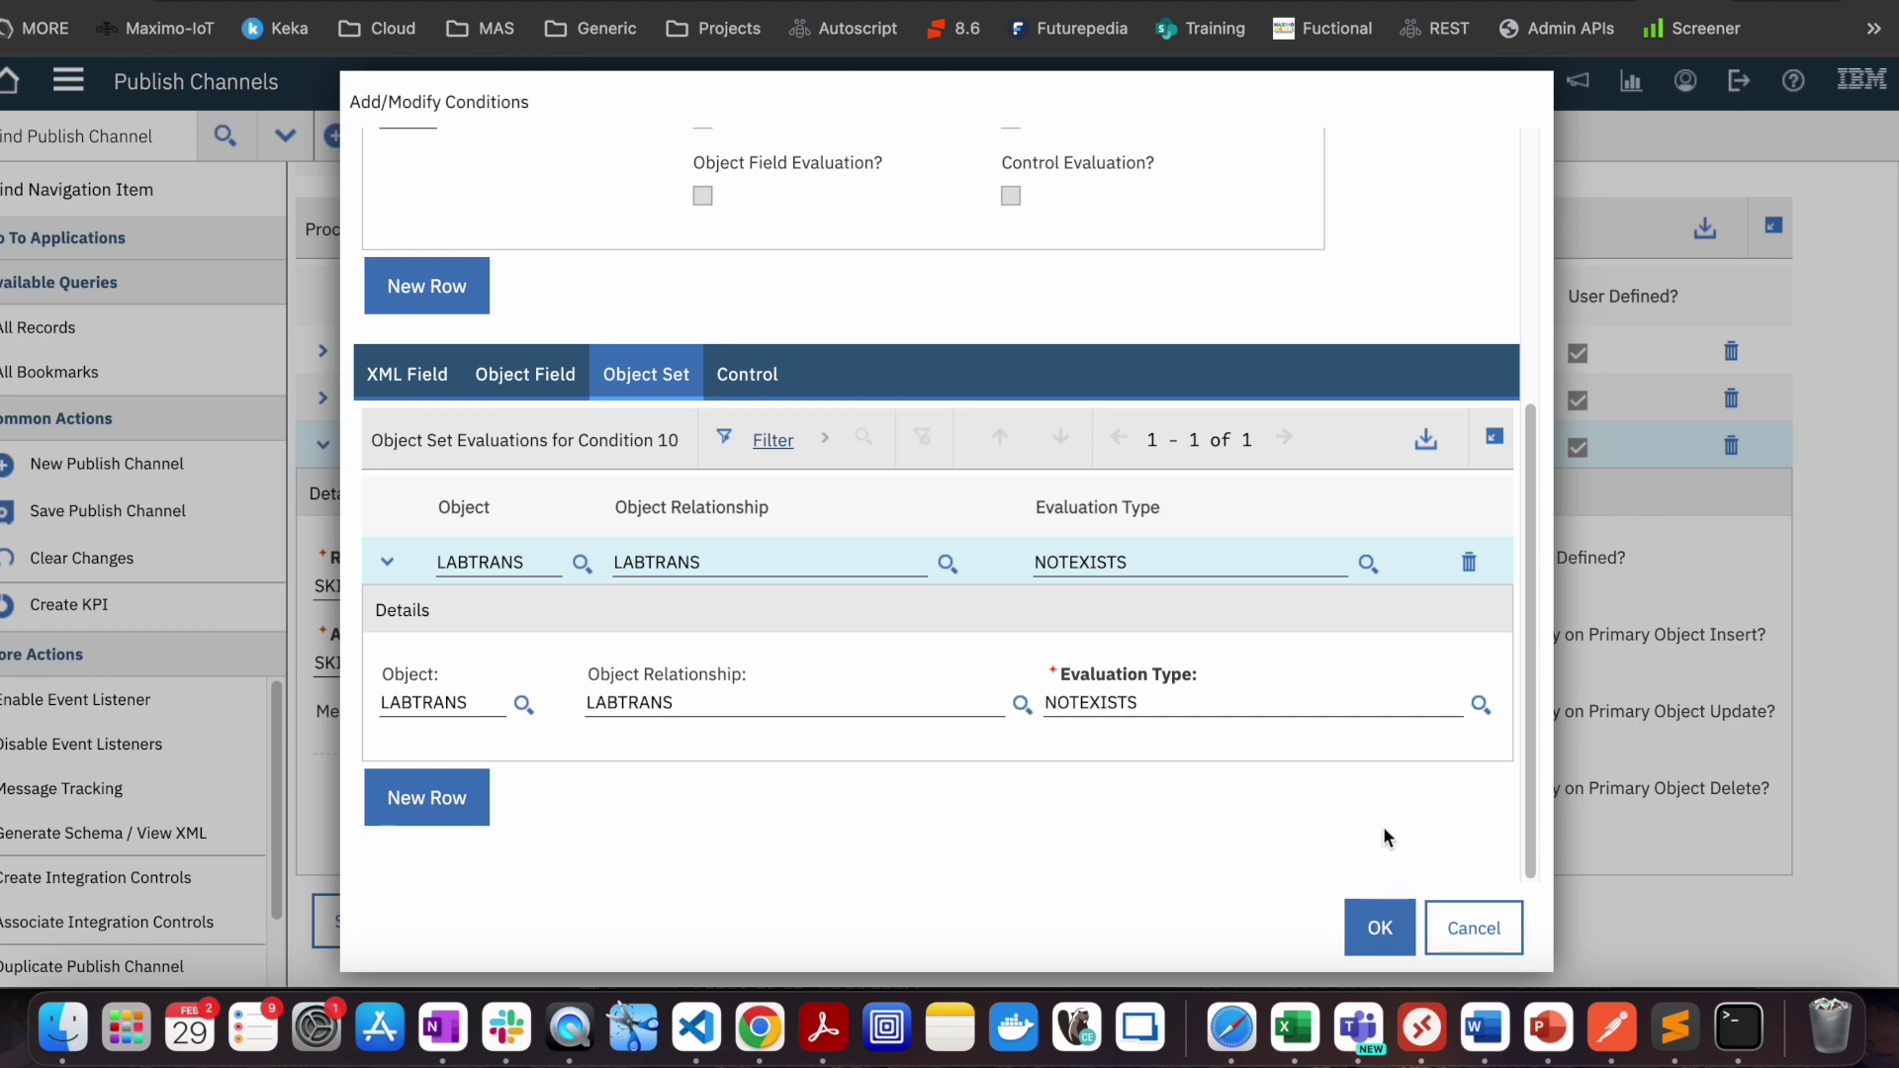
left_click(1381, 932)
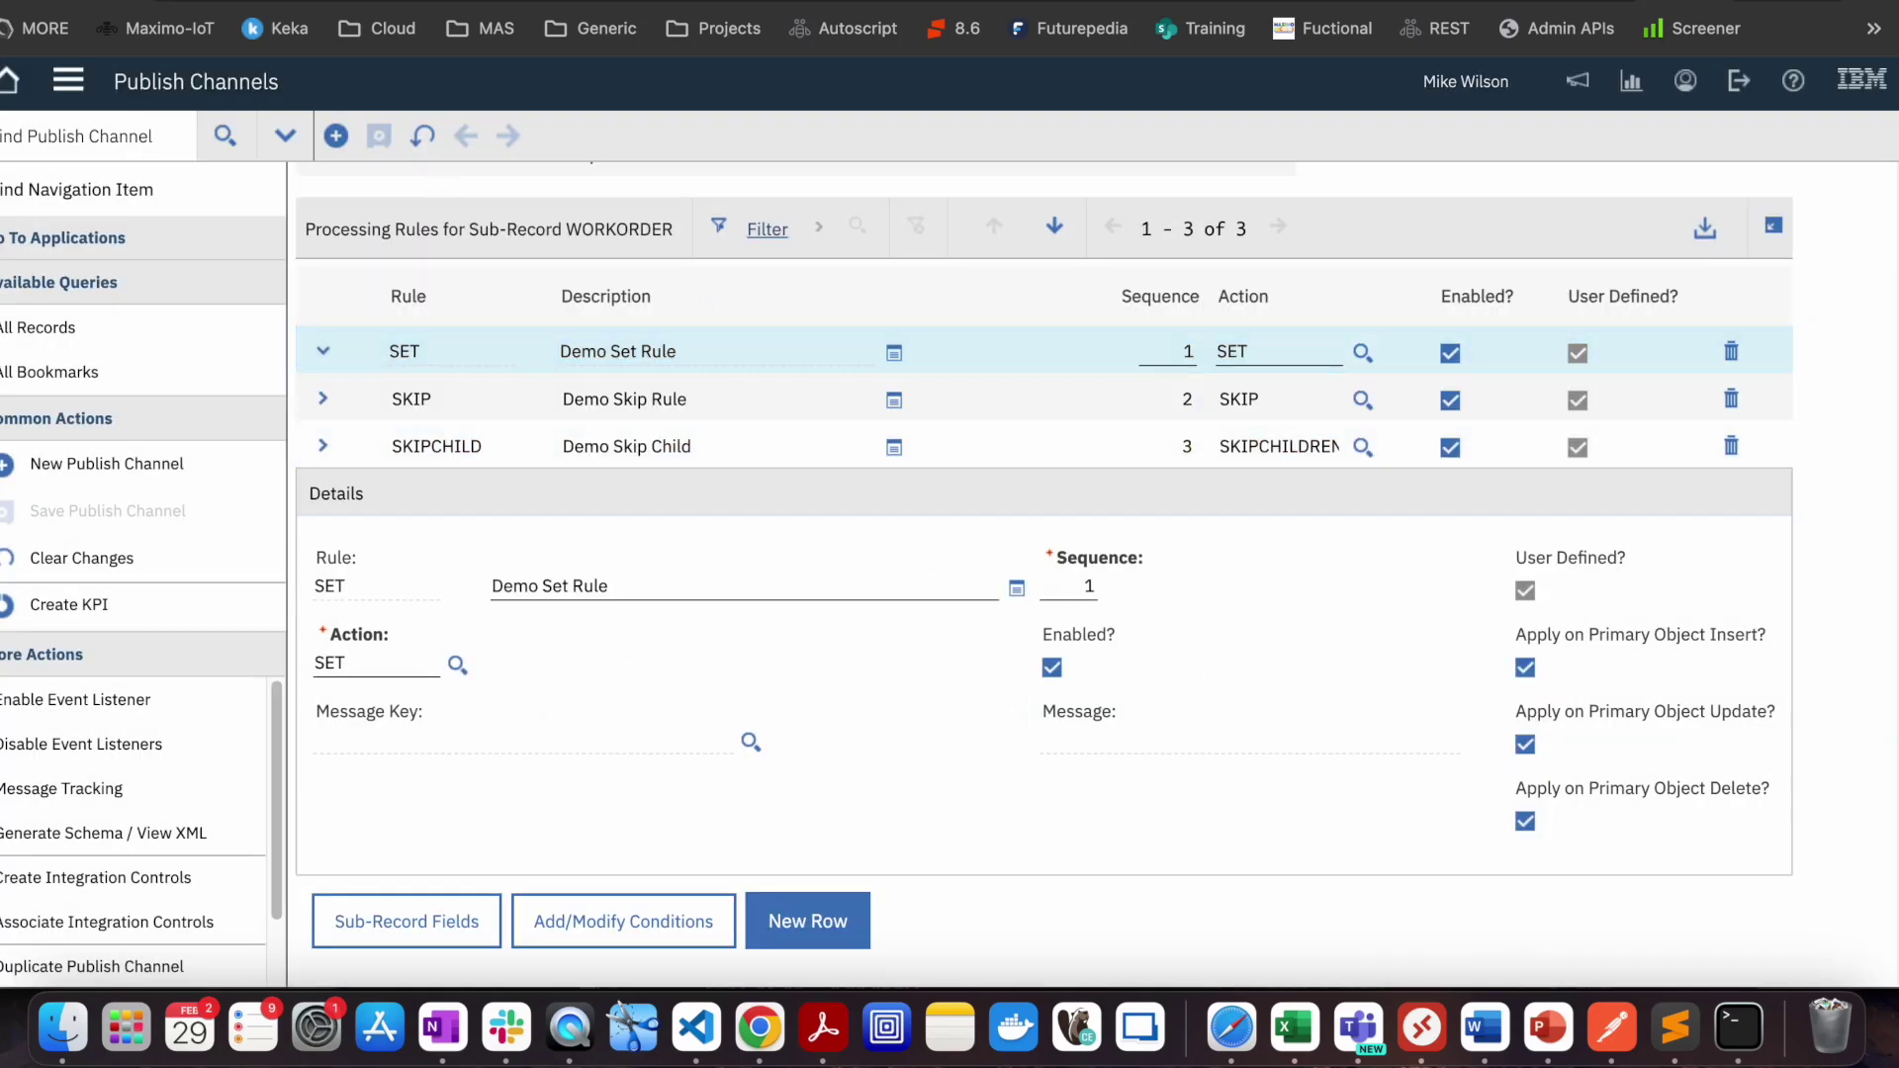
scroll(1088, 594, "up", 10)
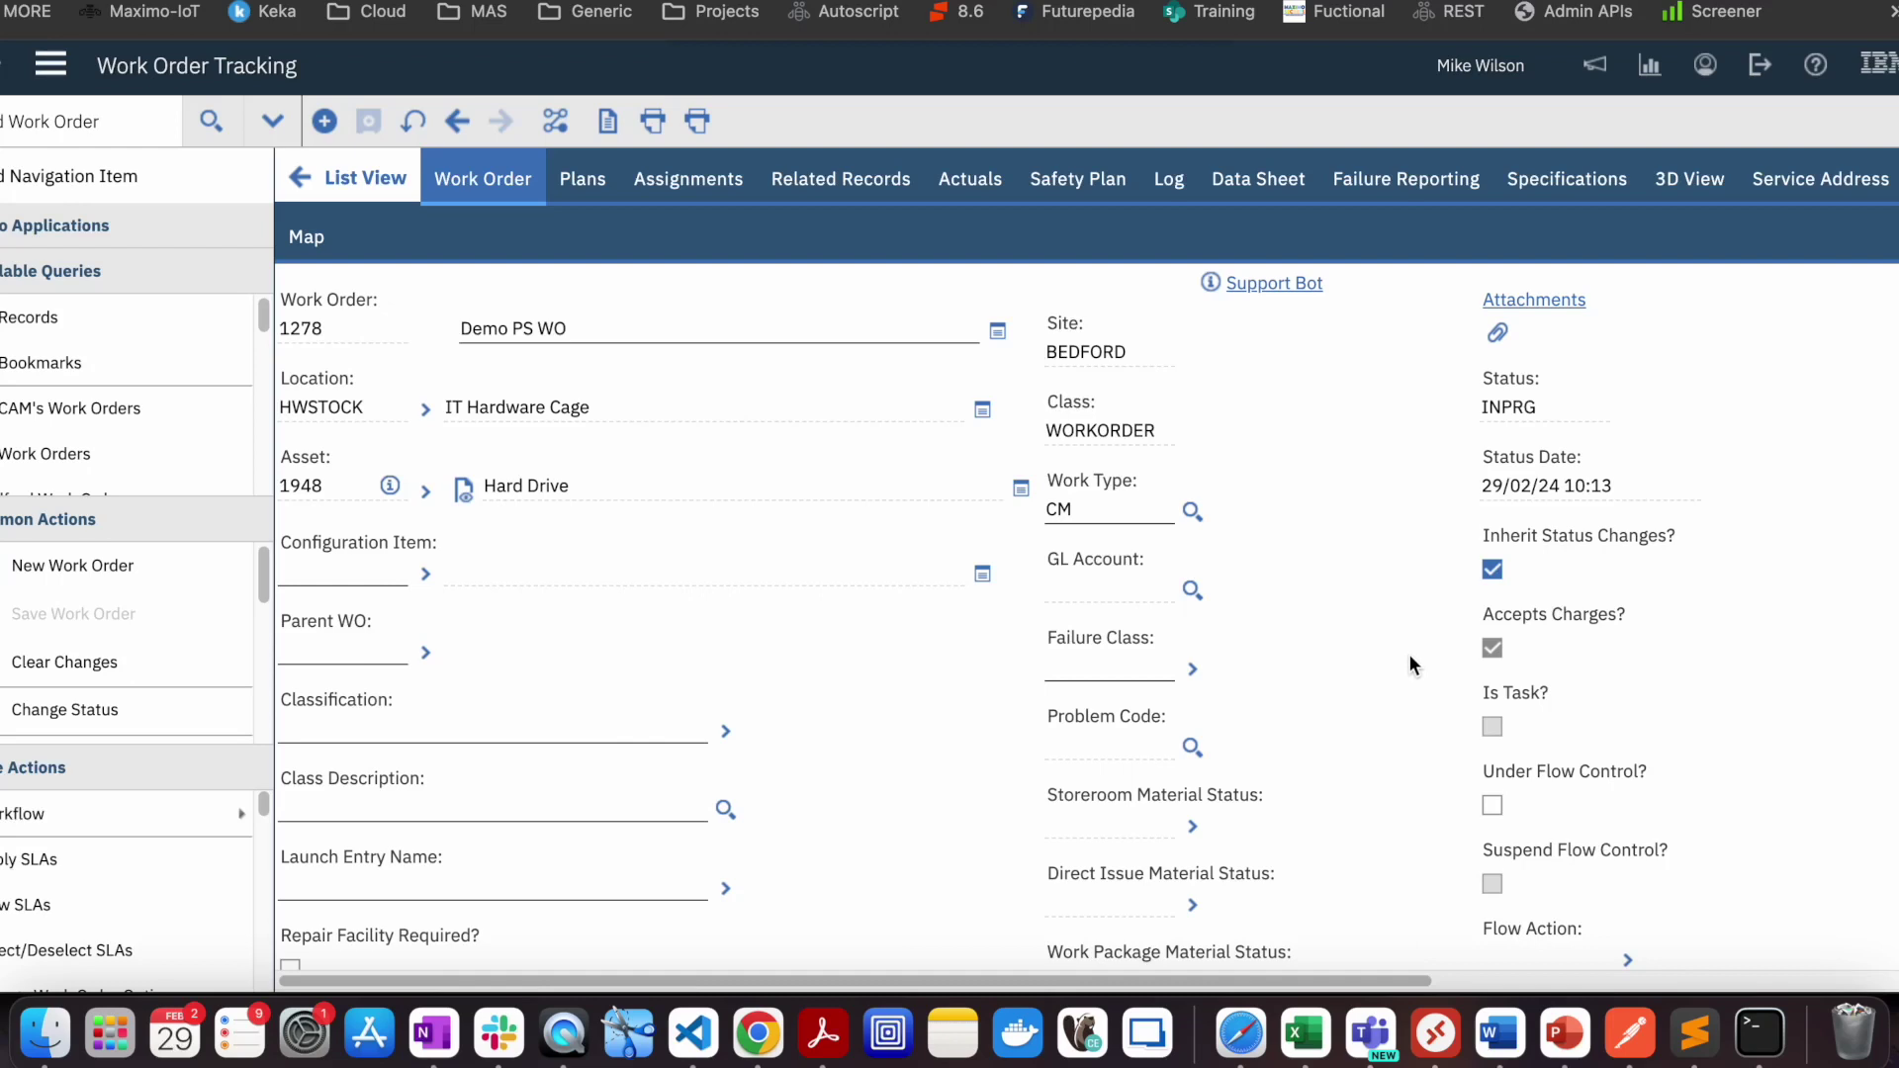
In Work Order Tracking, review the status history of the Demo PS WO work order and close the history.
left_click(1103, 675)
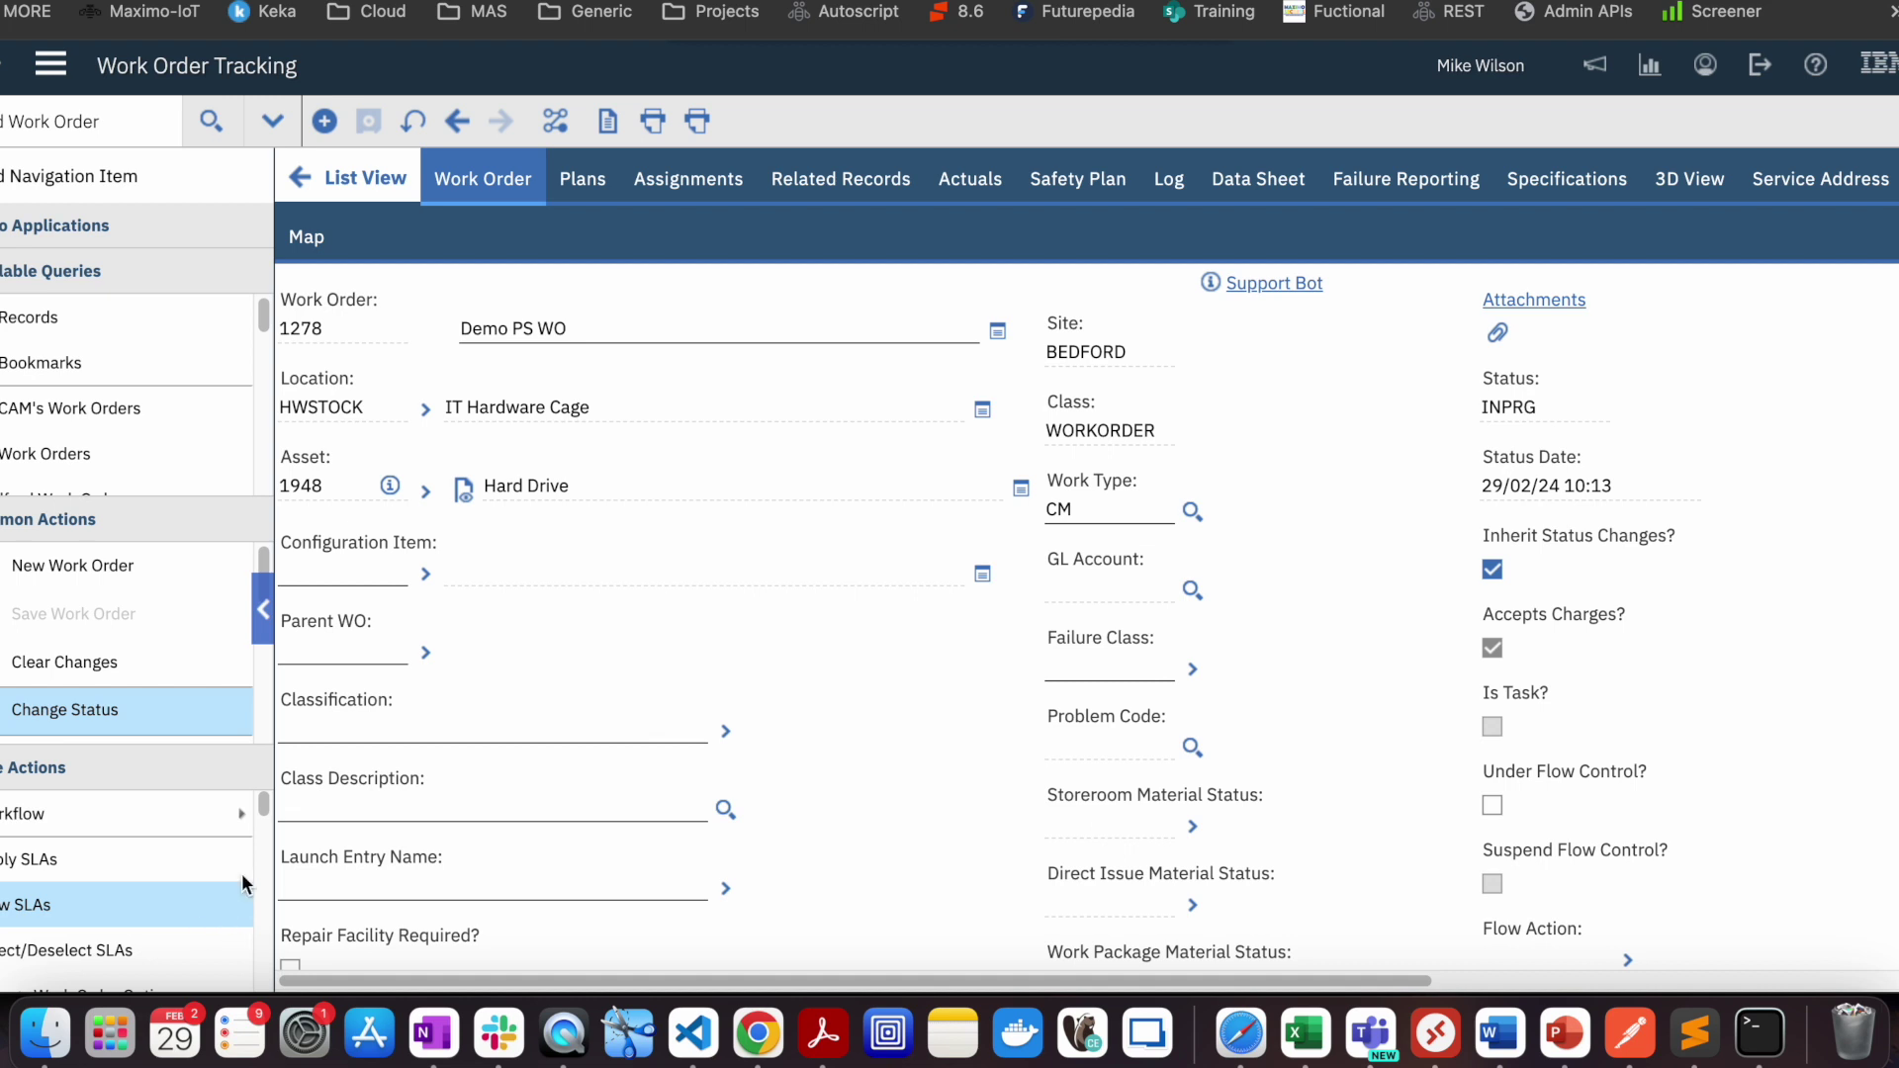
left_click_drag(262, 791, 265, 832)
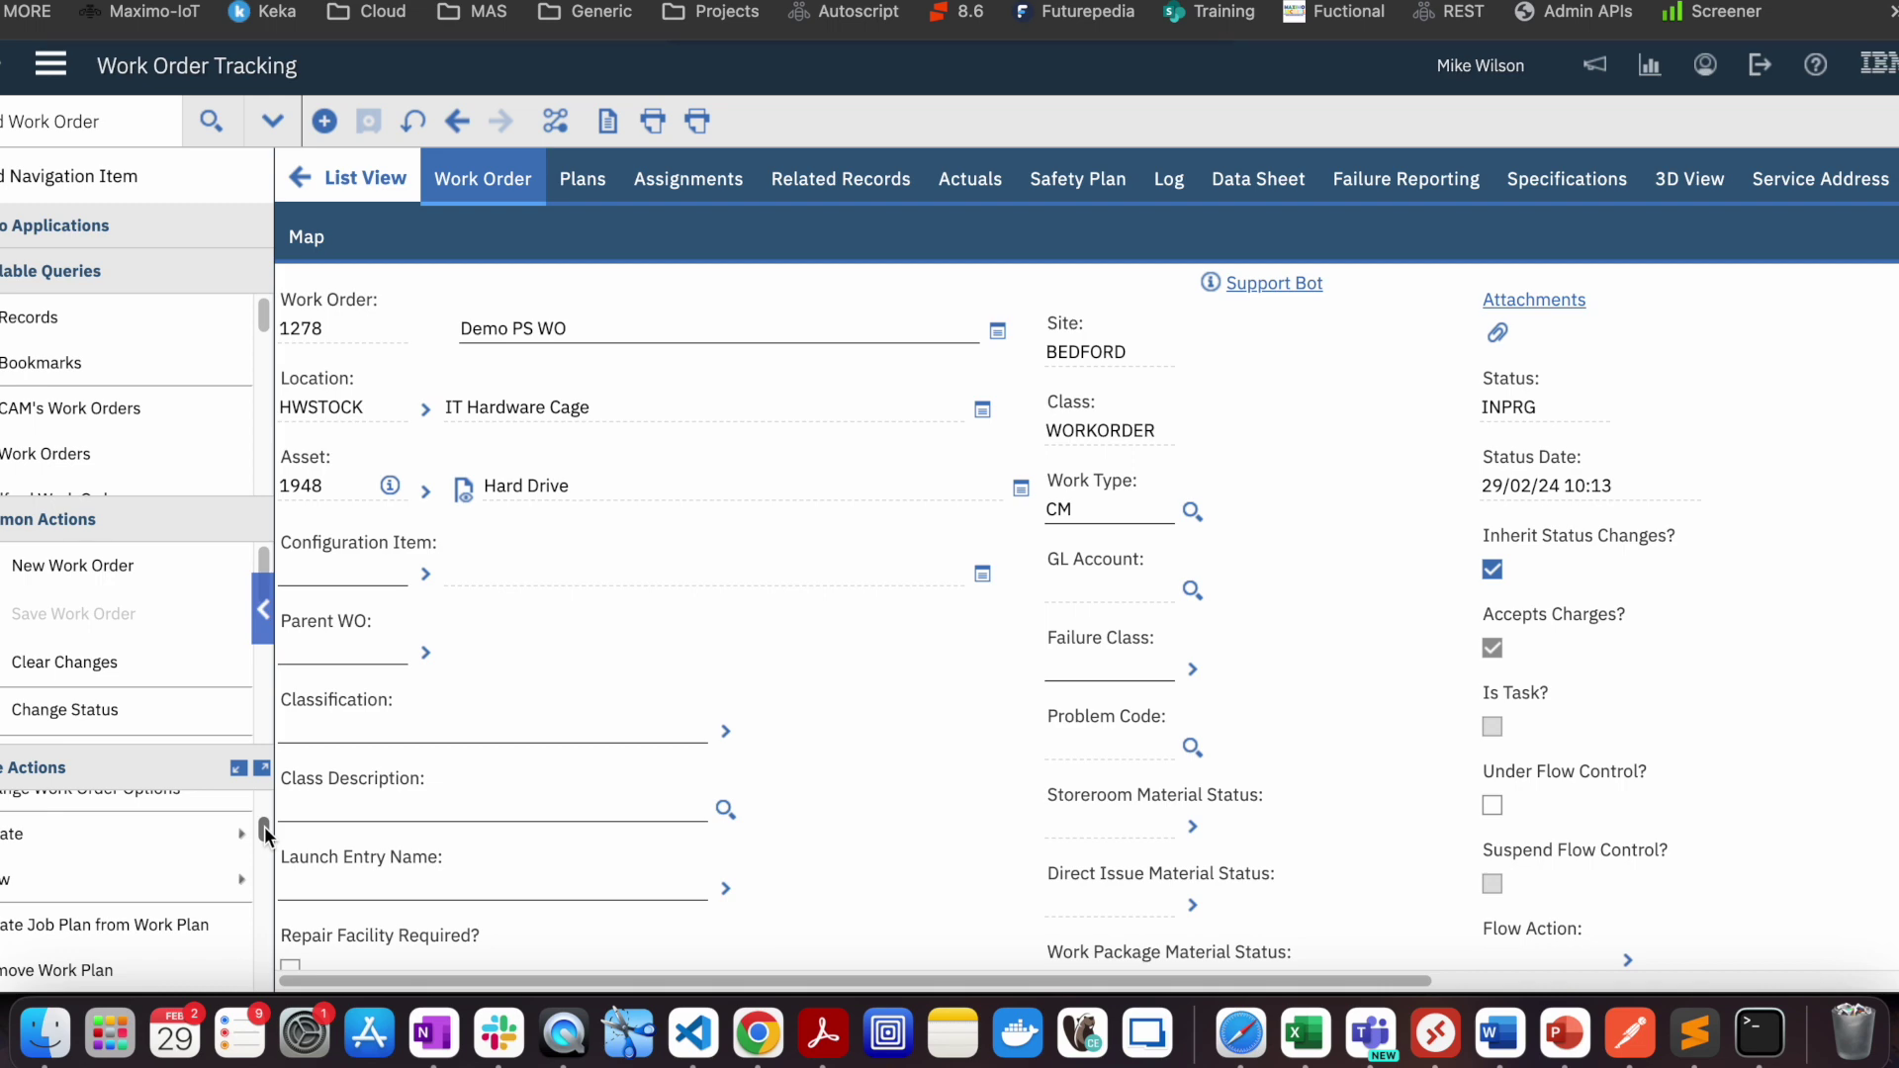
left_click(37, 883)
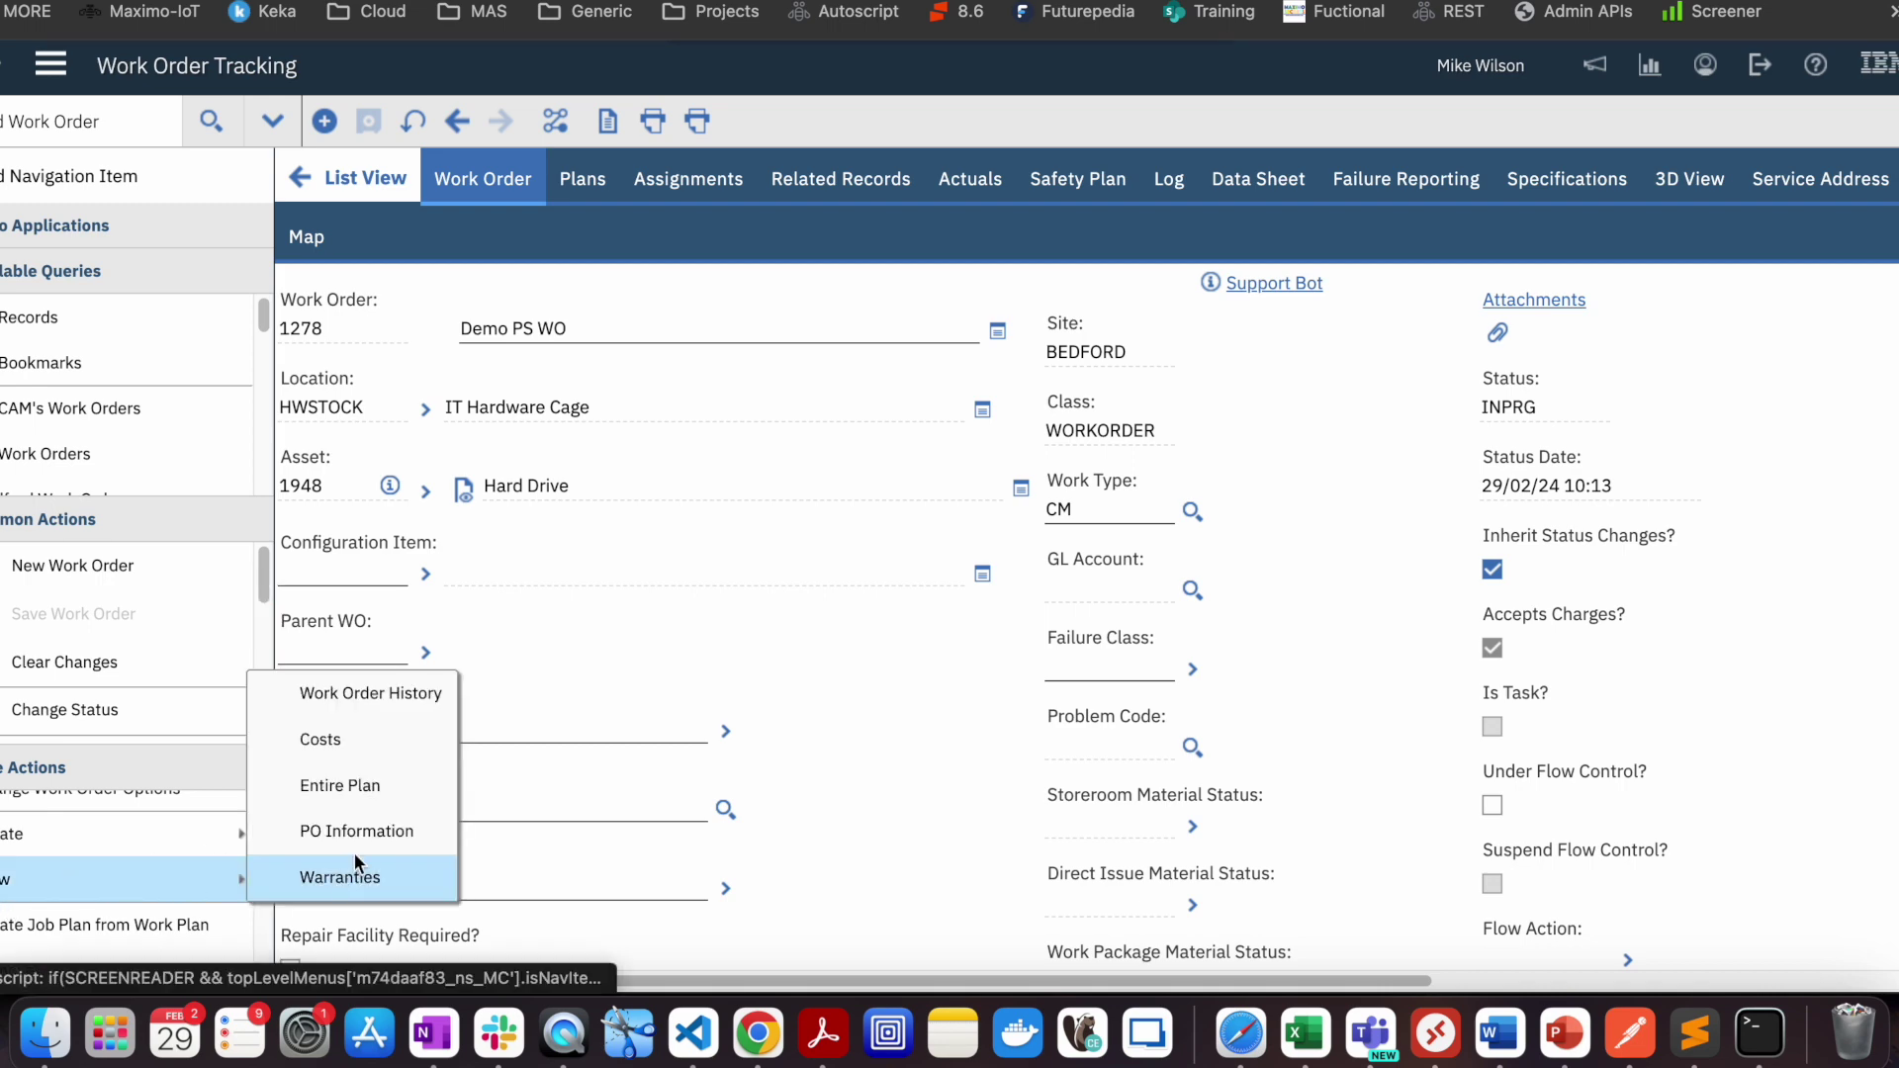
left_click(384, 695)
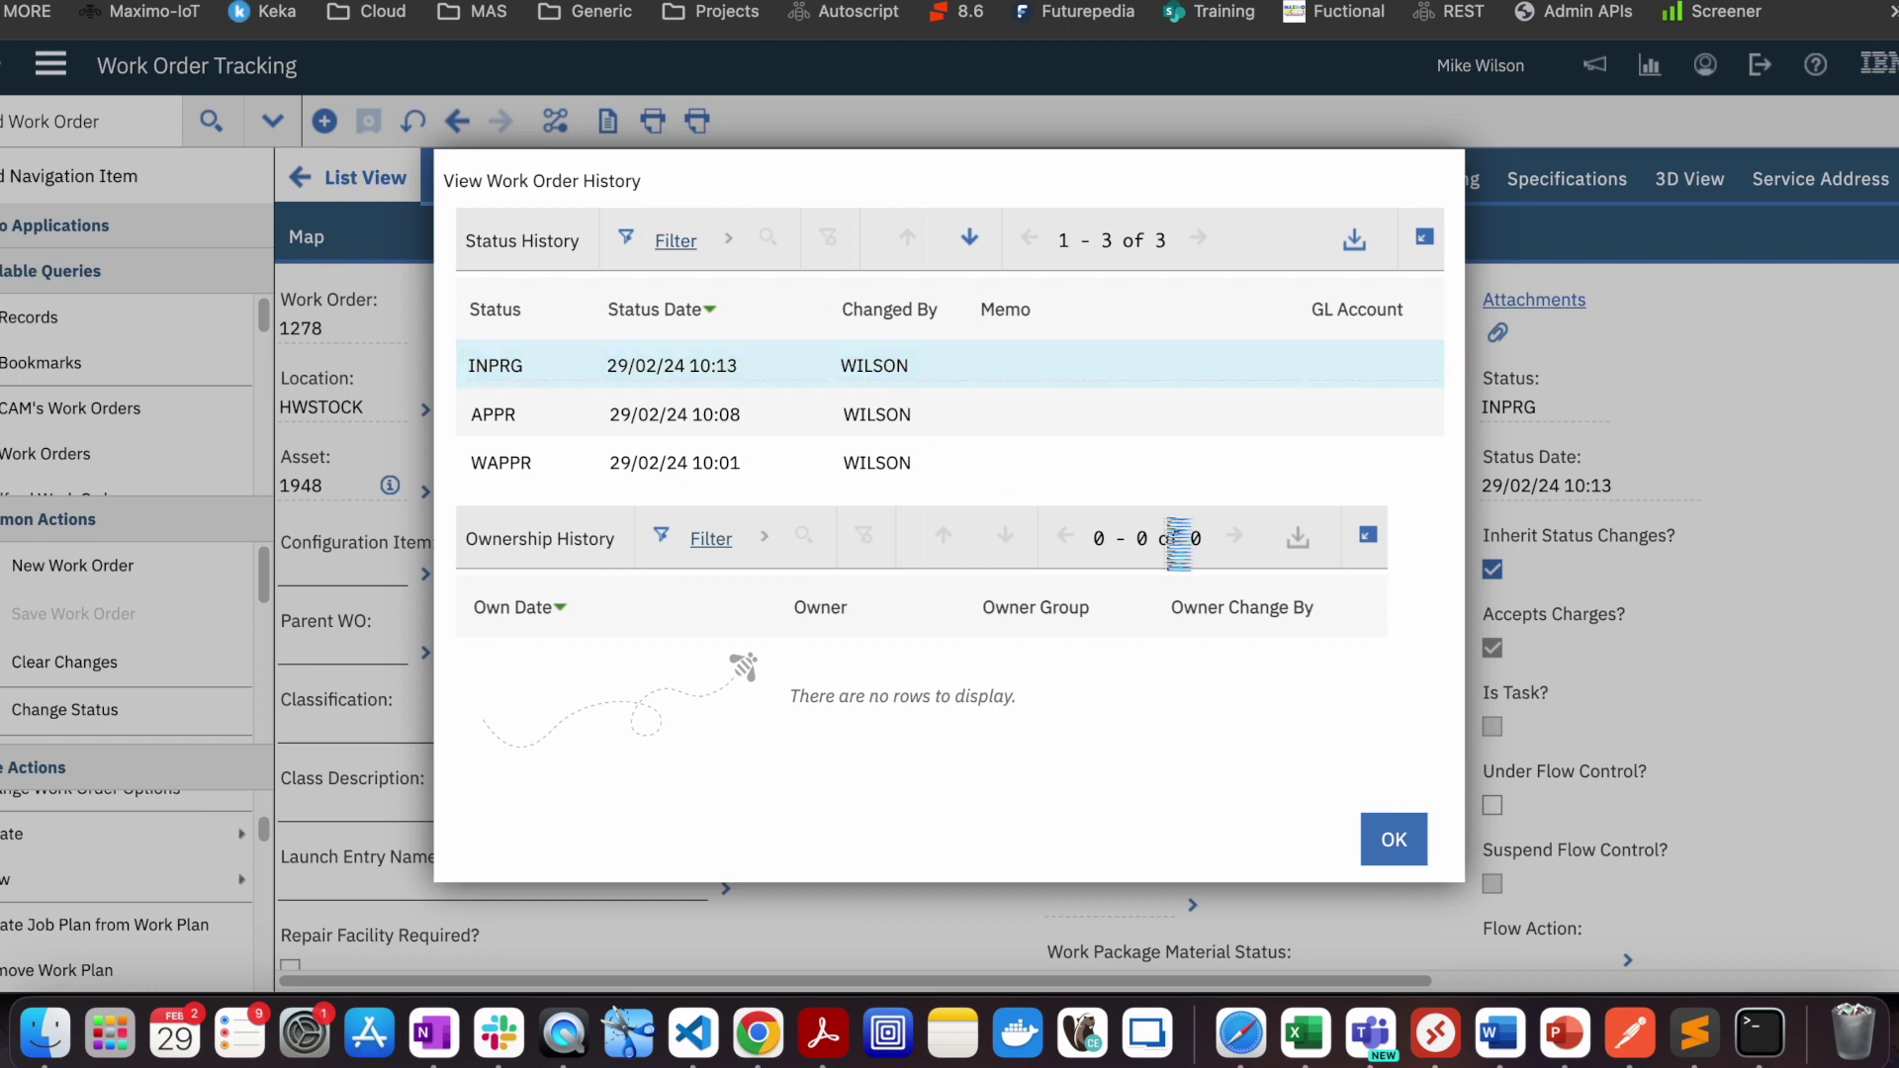
key("Return")
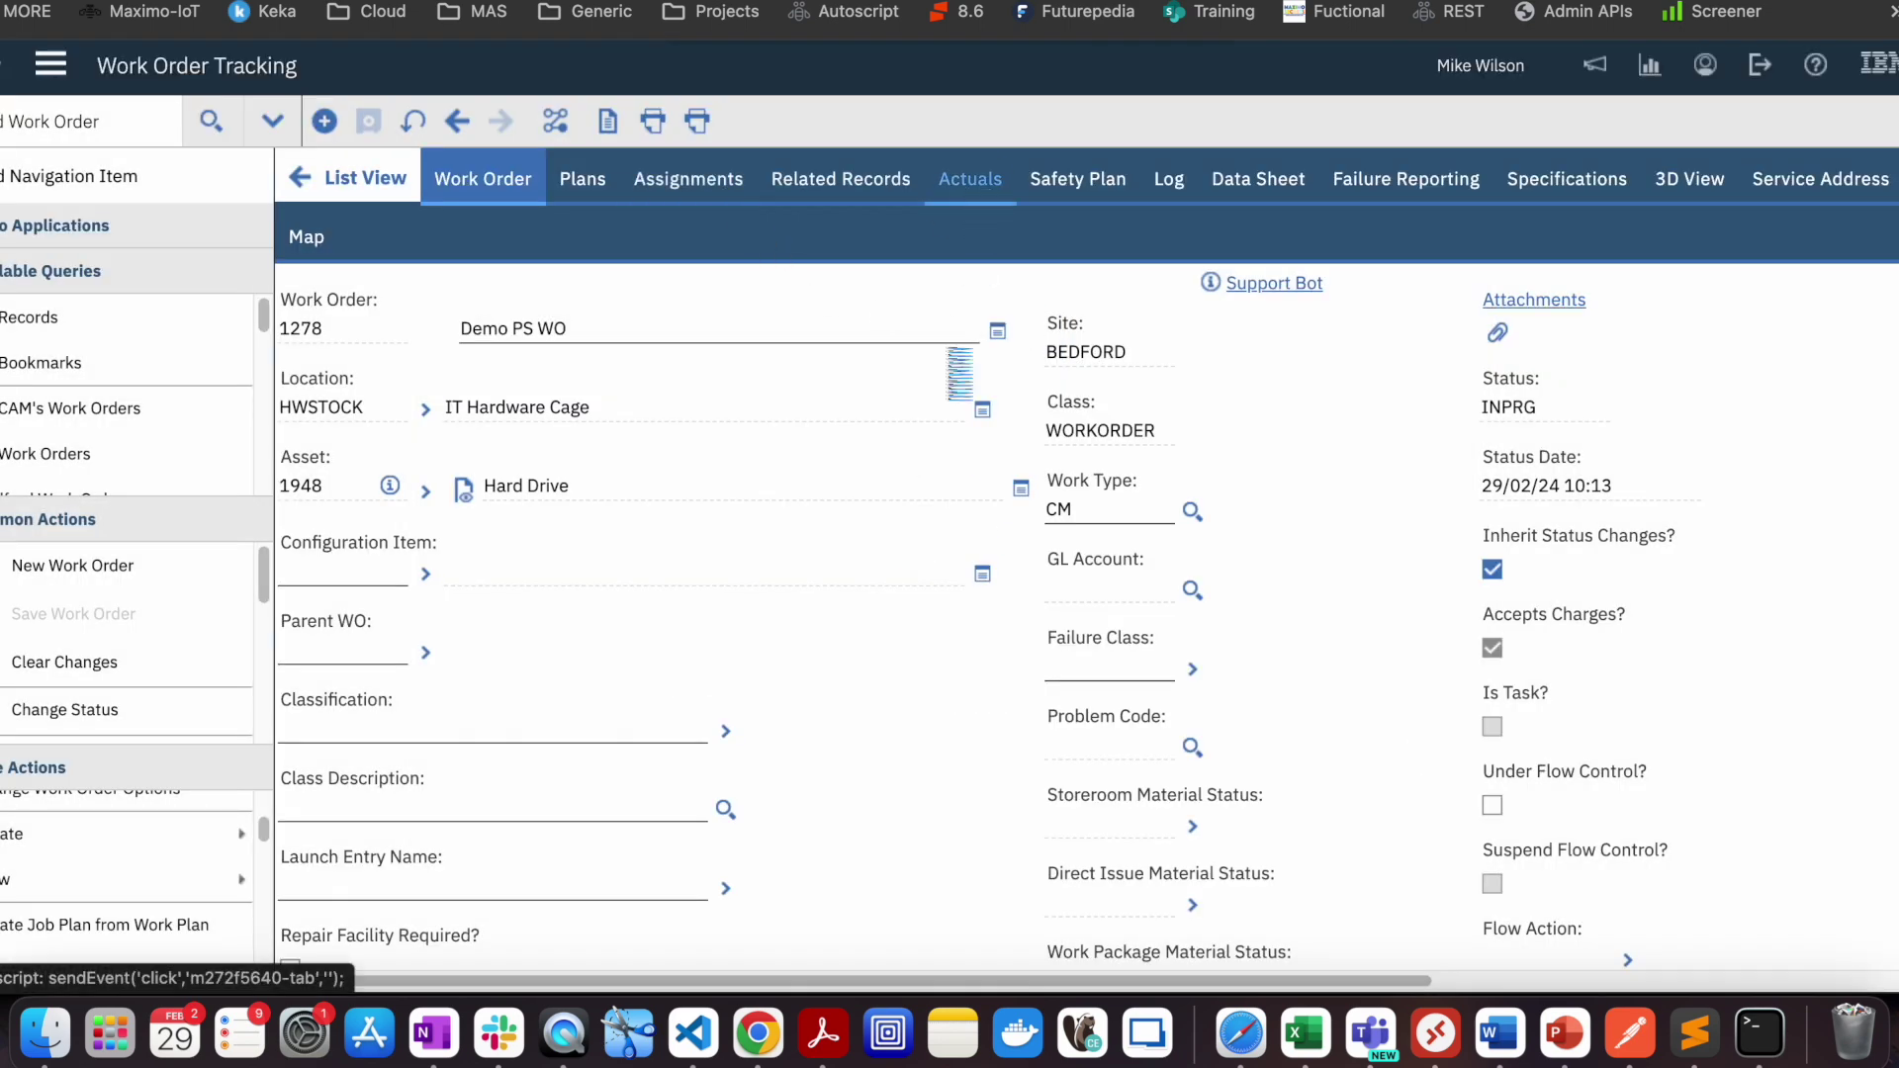
Examine the labor actuals reported on the Demo PS WO work order.
left_click(971, 179)
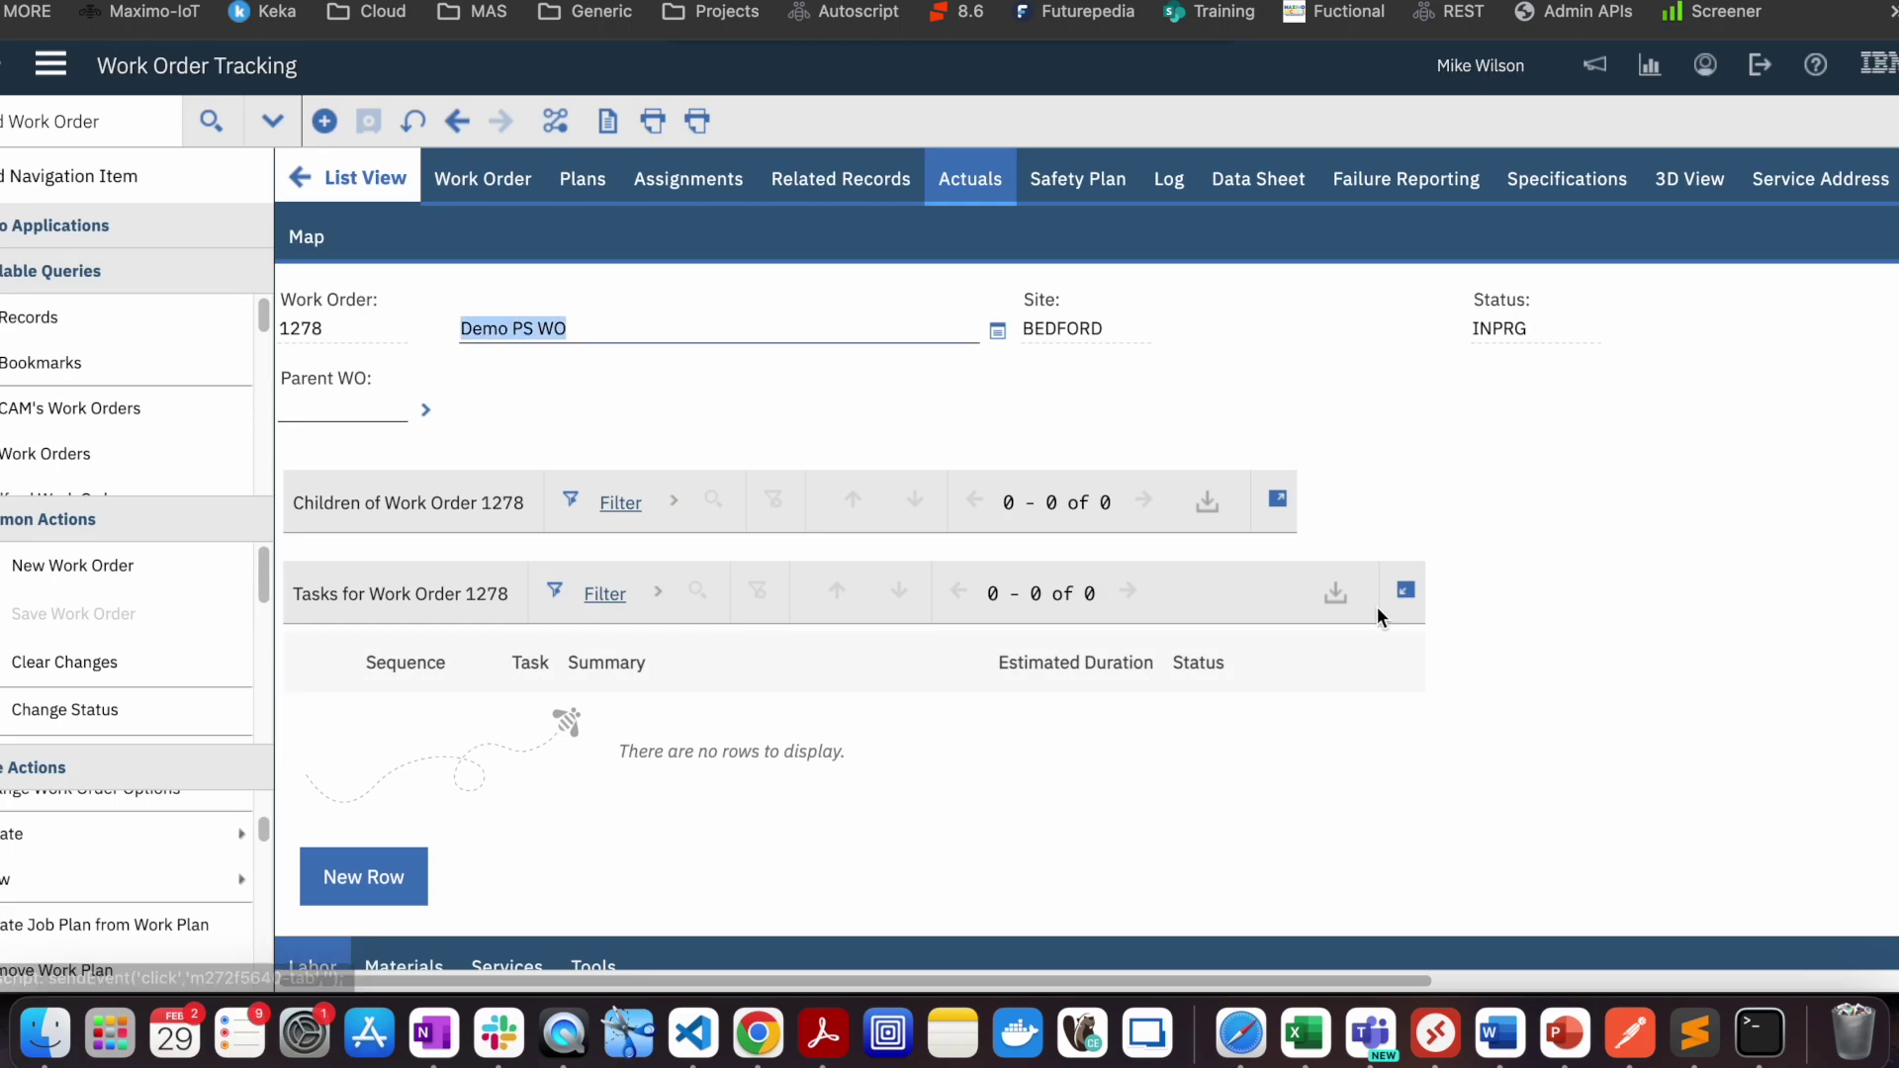
scroll(1599, 797, "down", 10)
scroll(631, 526, "up", 3)
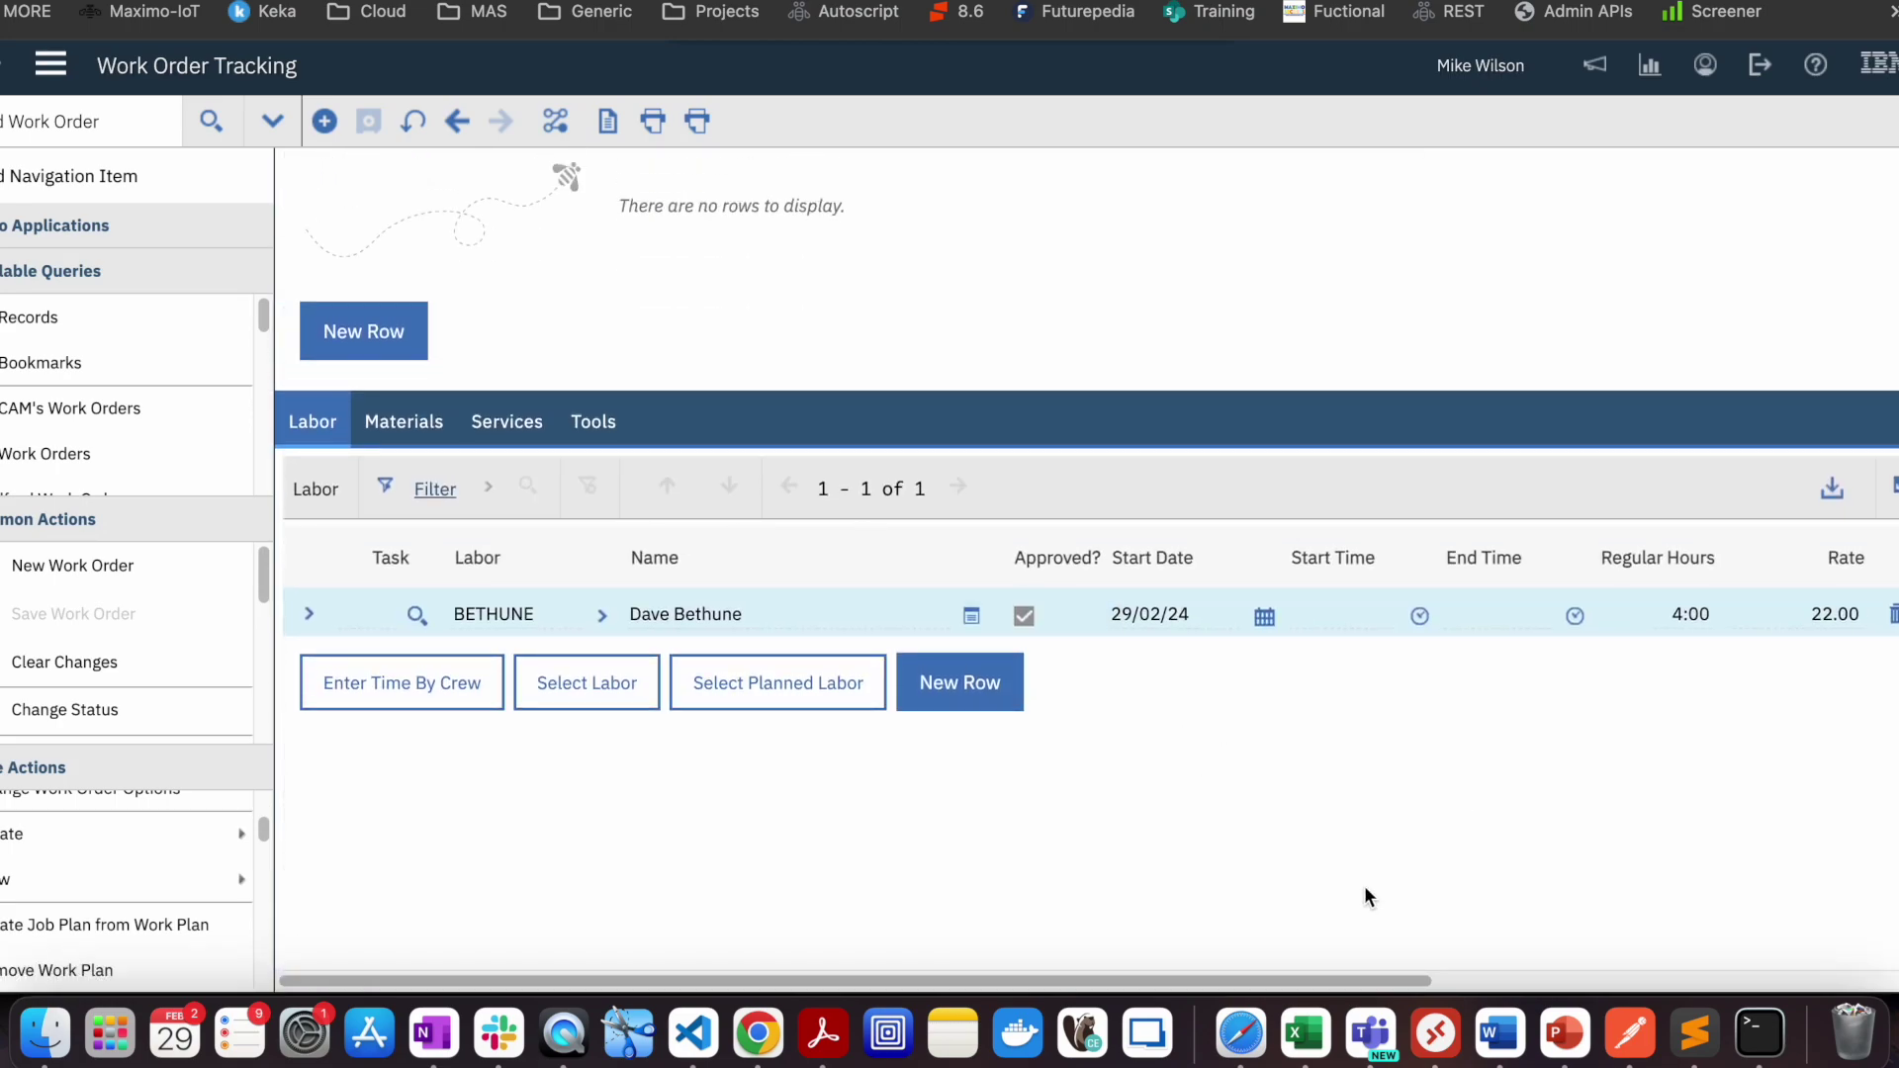
Switch to Message Tracking and view the full XML of the second PS_WO message in the list.
key("ctrl+Up")
left_click(579, 638)
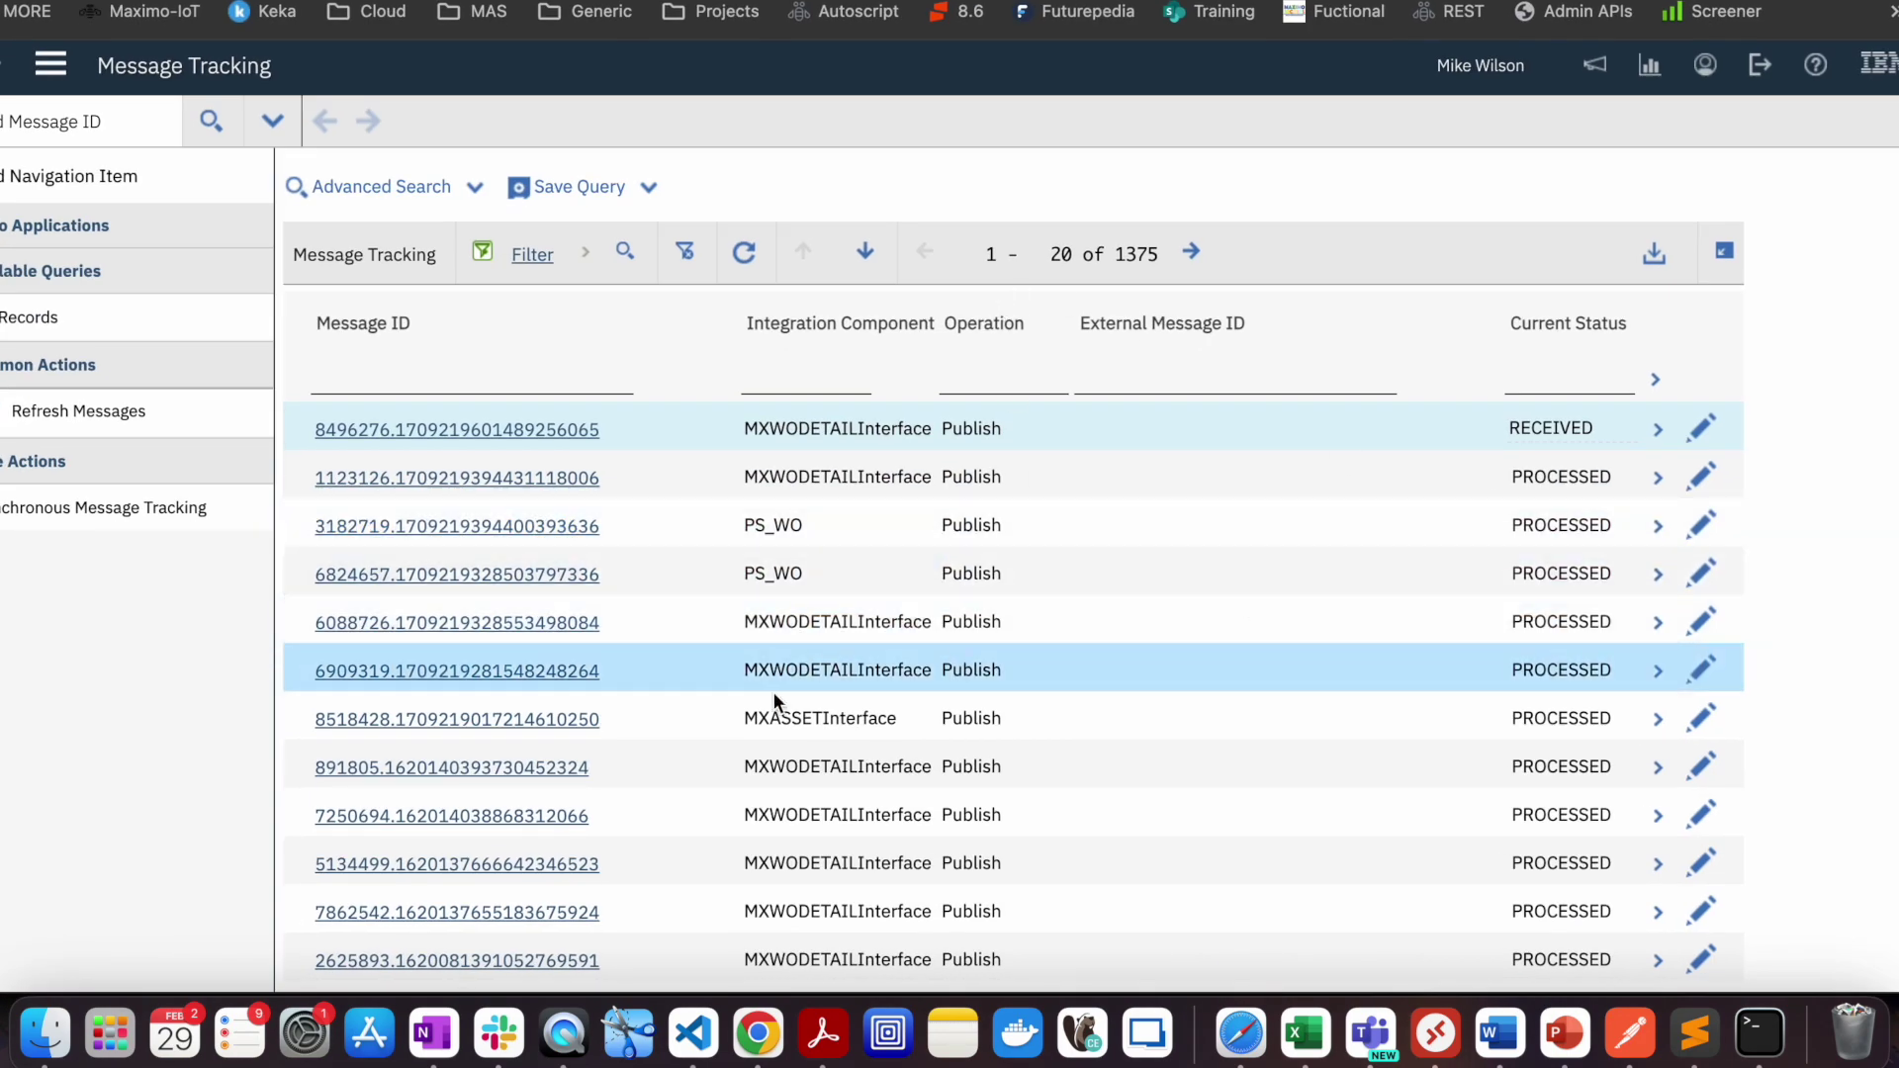
left_click(1702, 579)
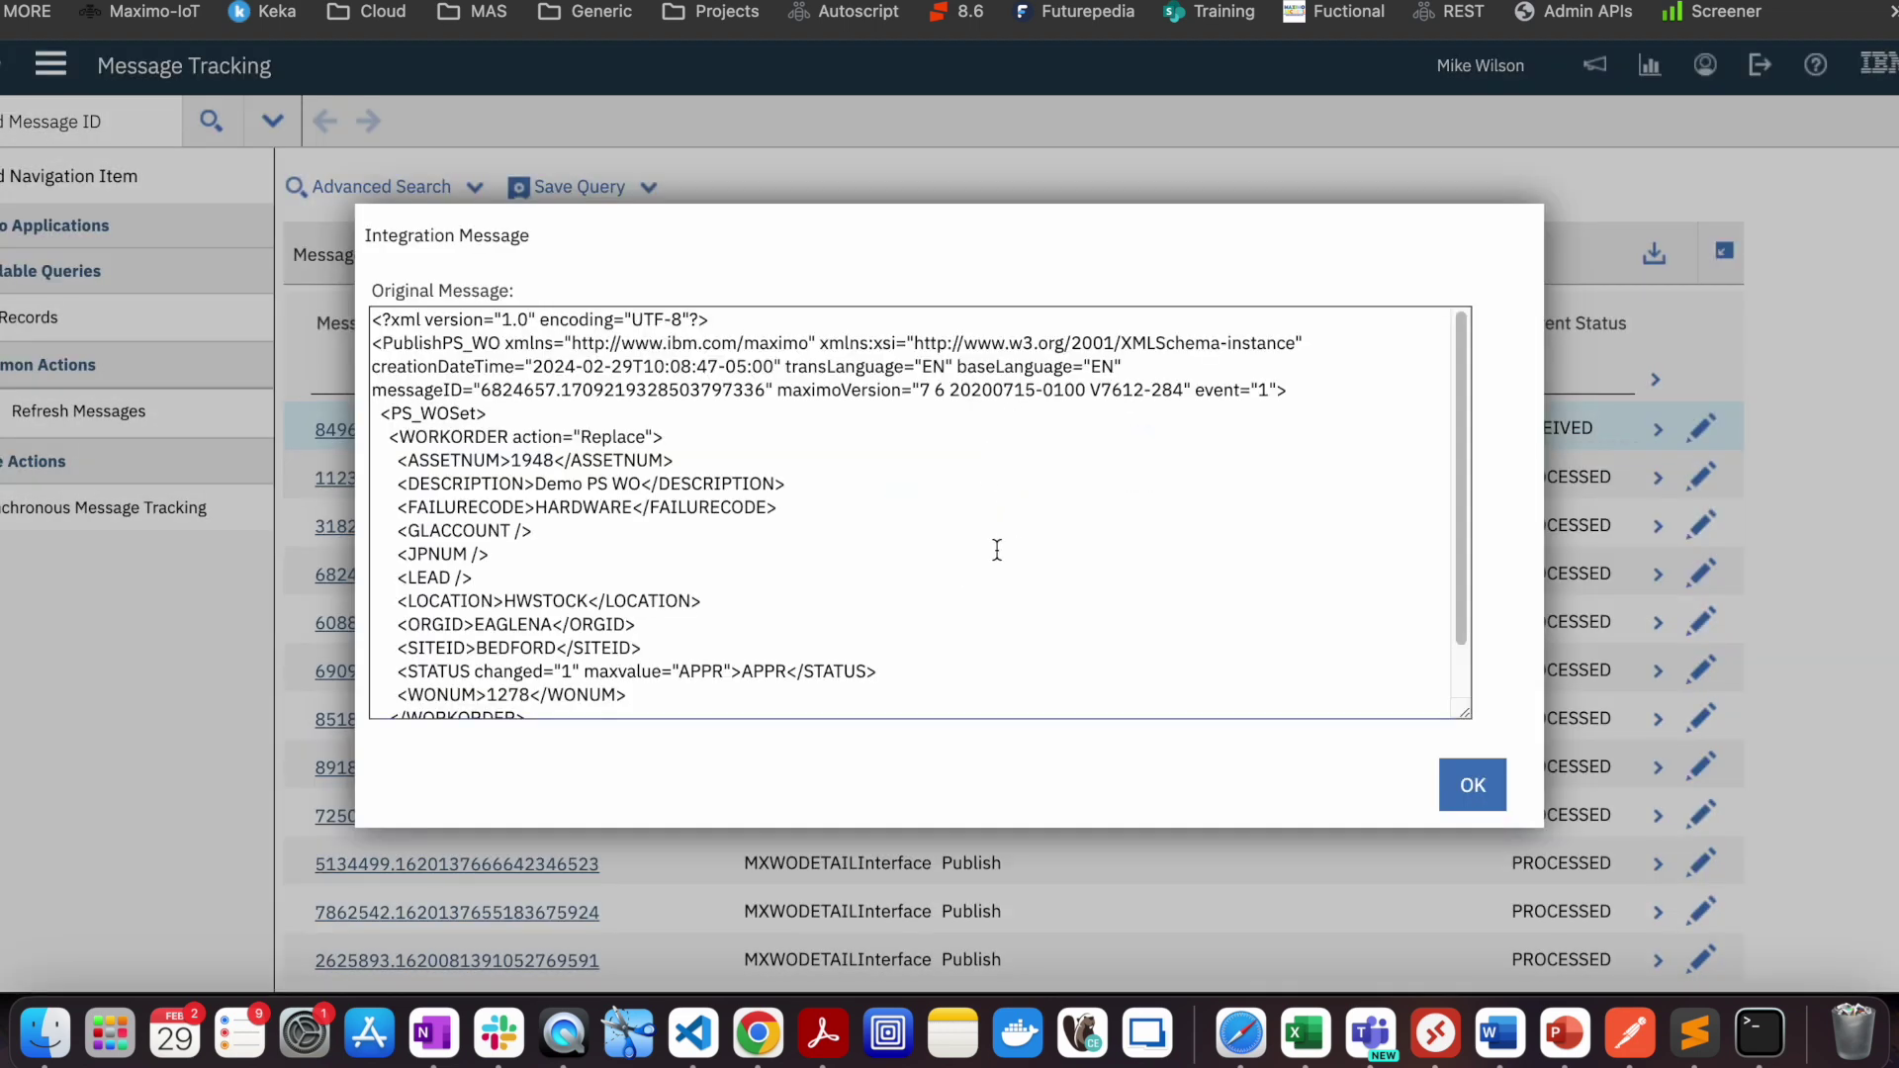
left_click(1160, 543)
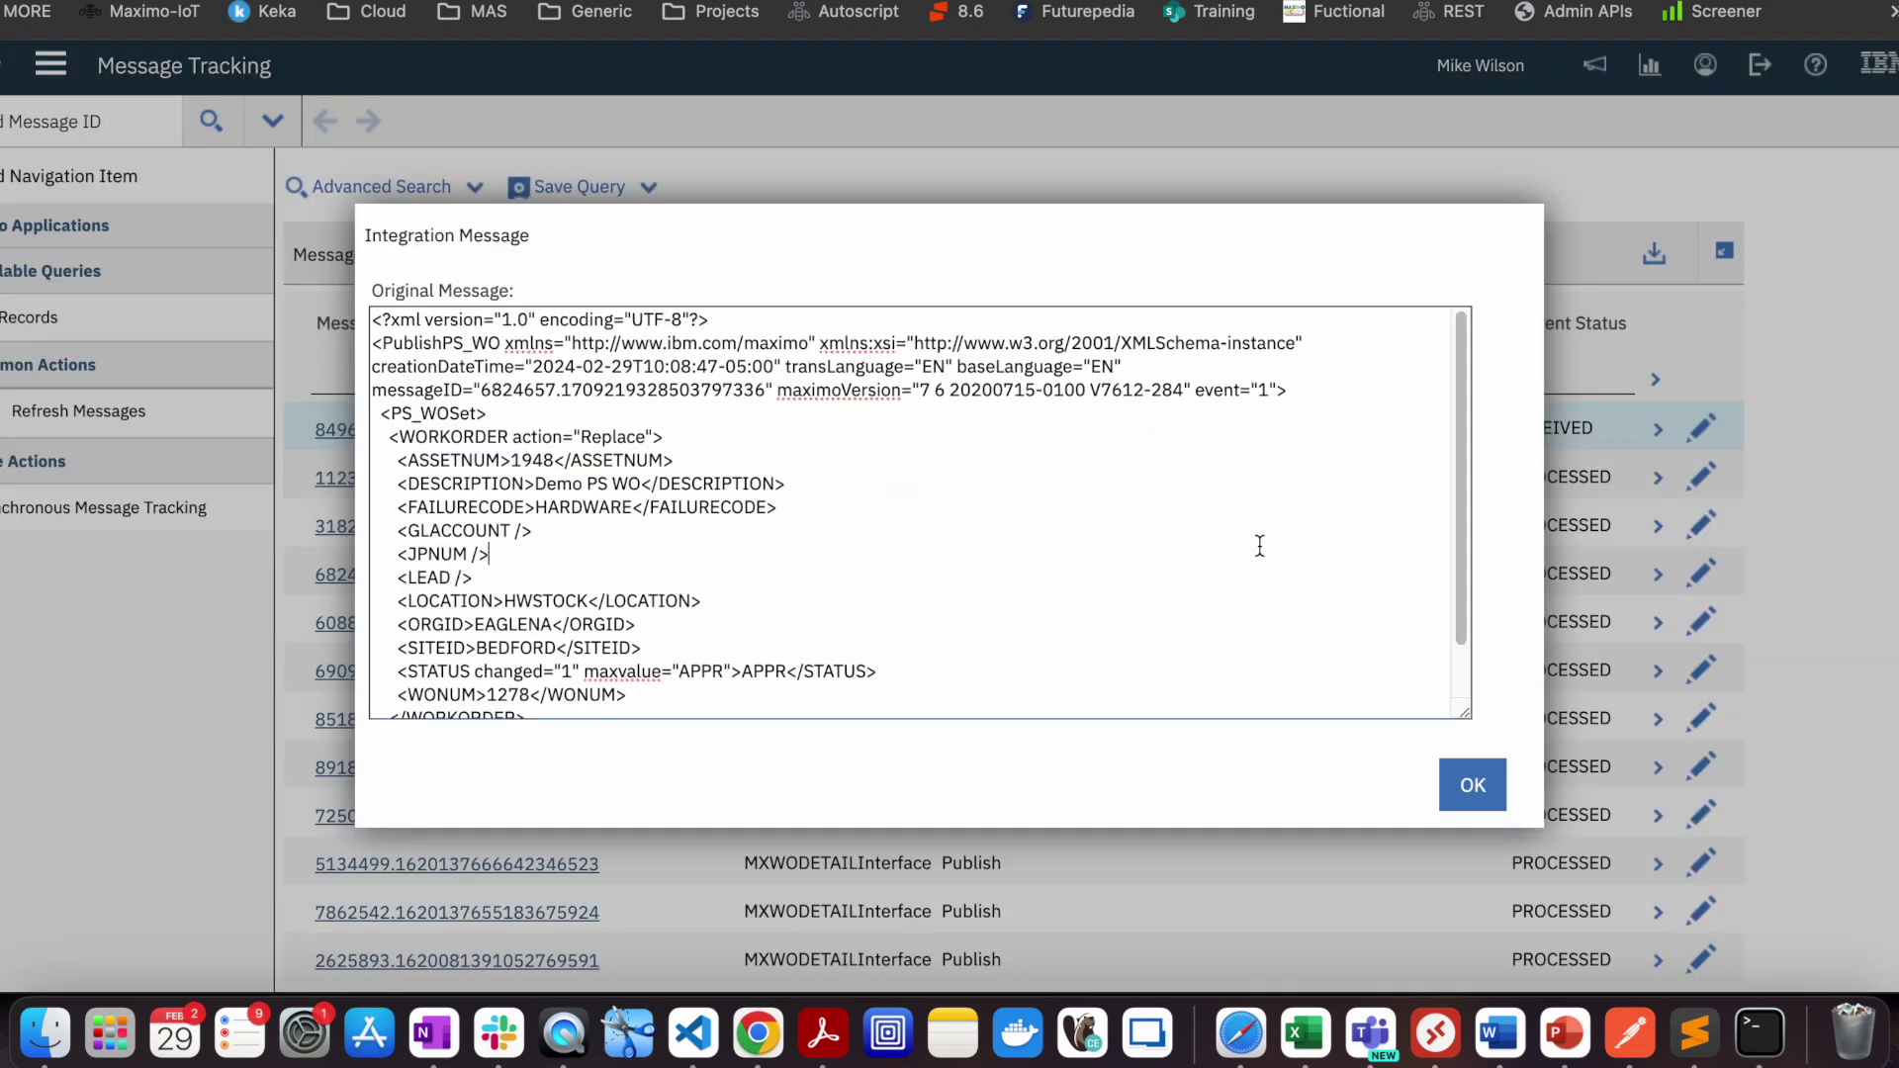
left_click(1459, 442)
left_click_drag(1458, 442, 1483, 564)
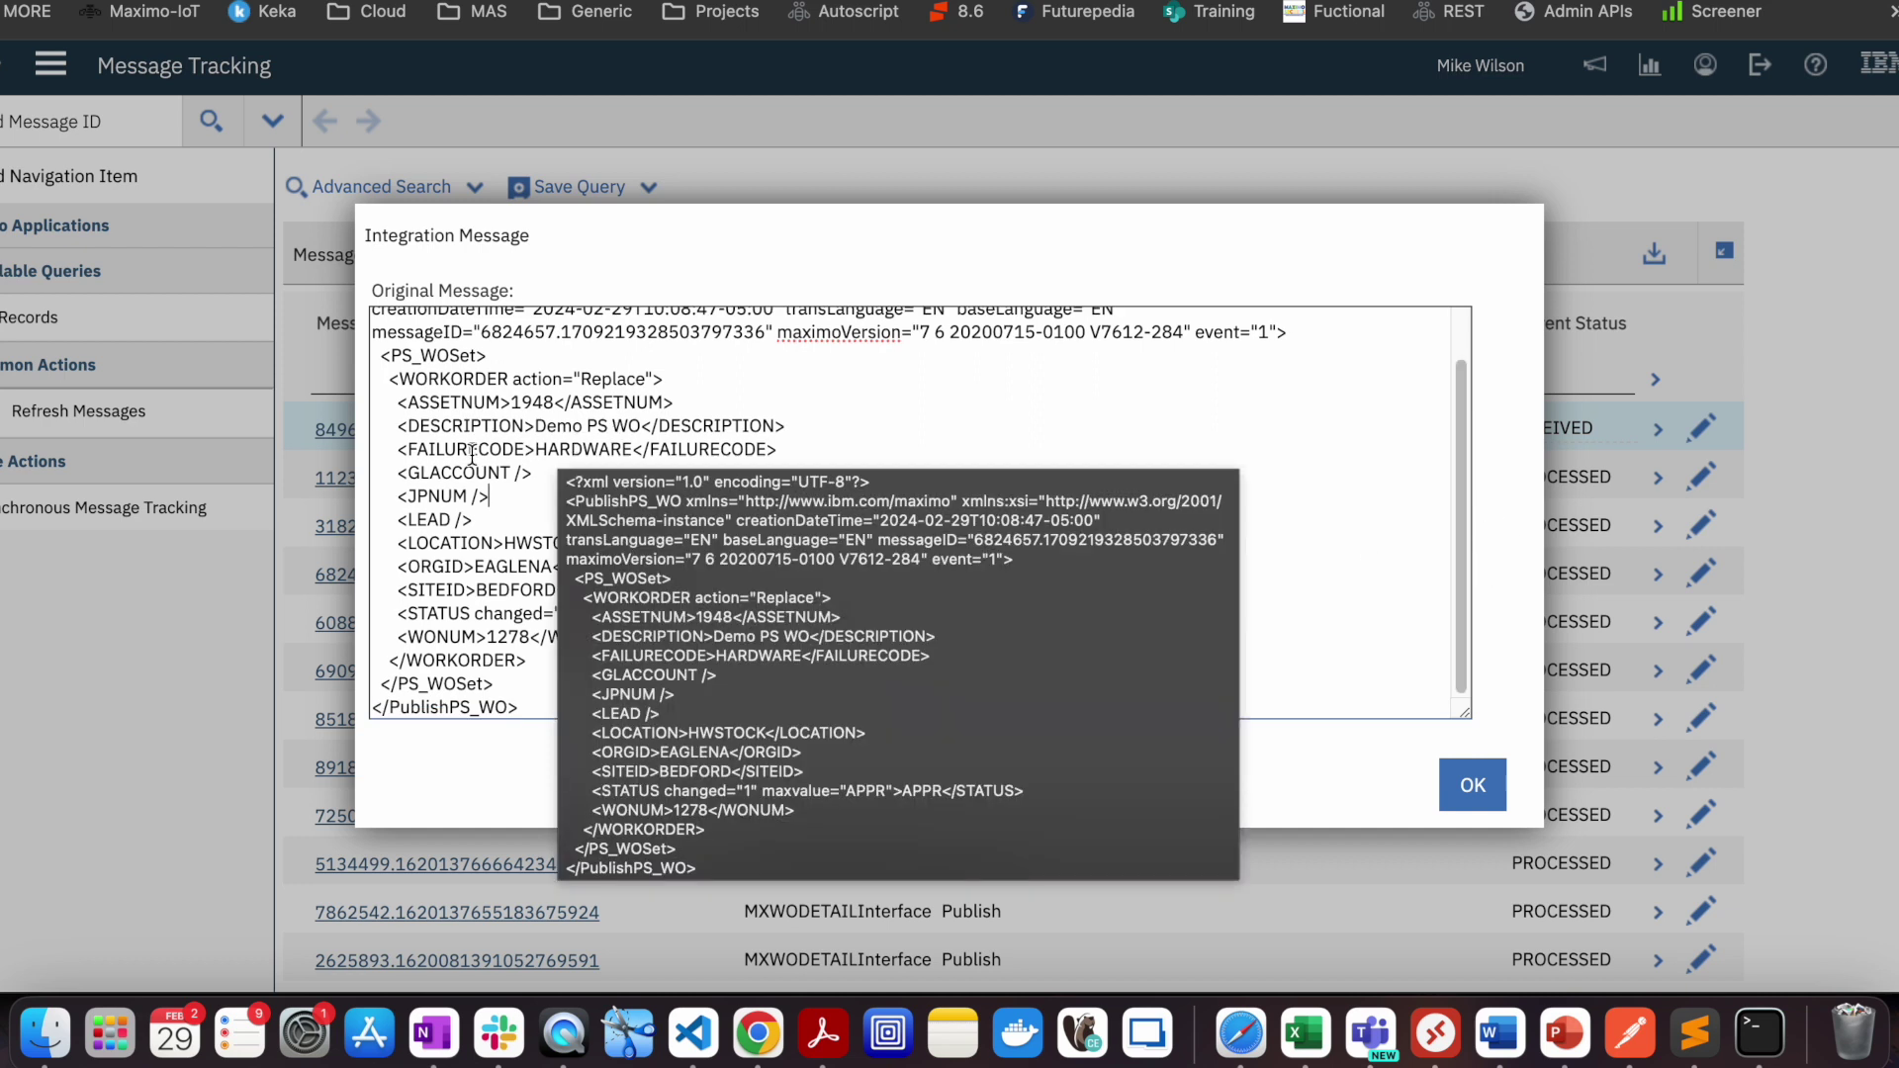
Examine the FAILURECODE and ASSETNUM values and the remaining WORKORDER elements in the PS_WO message.
double_click(585, 451)
left_click(594, 470)
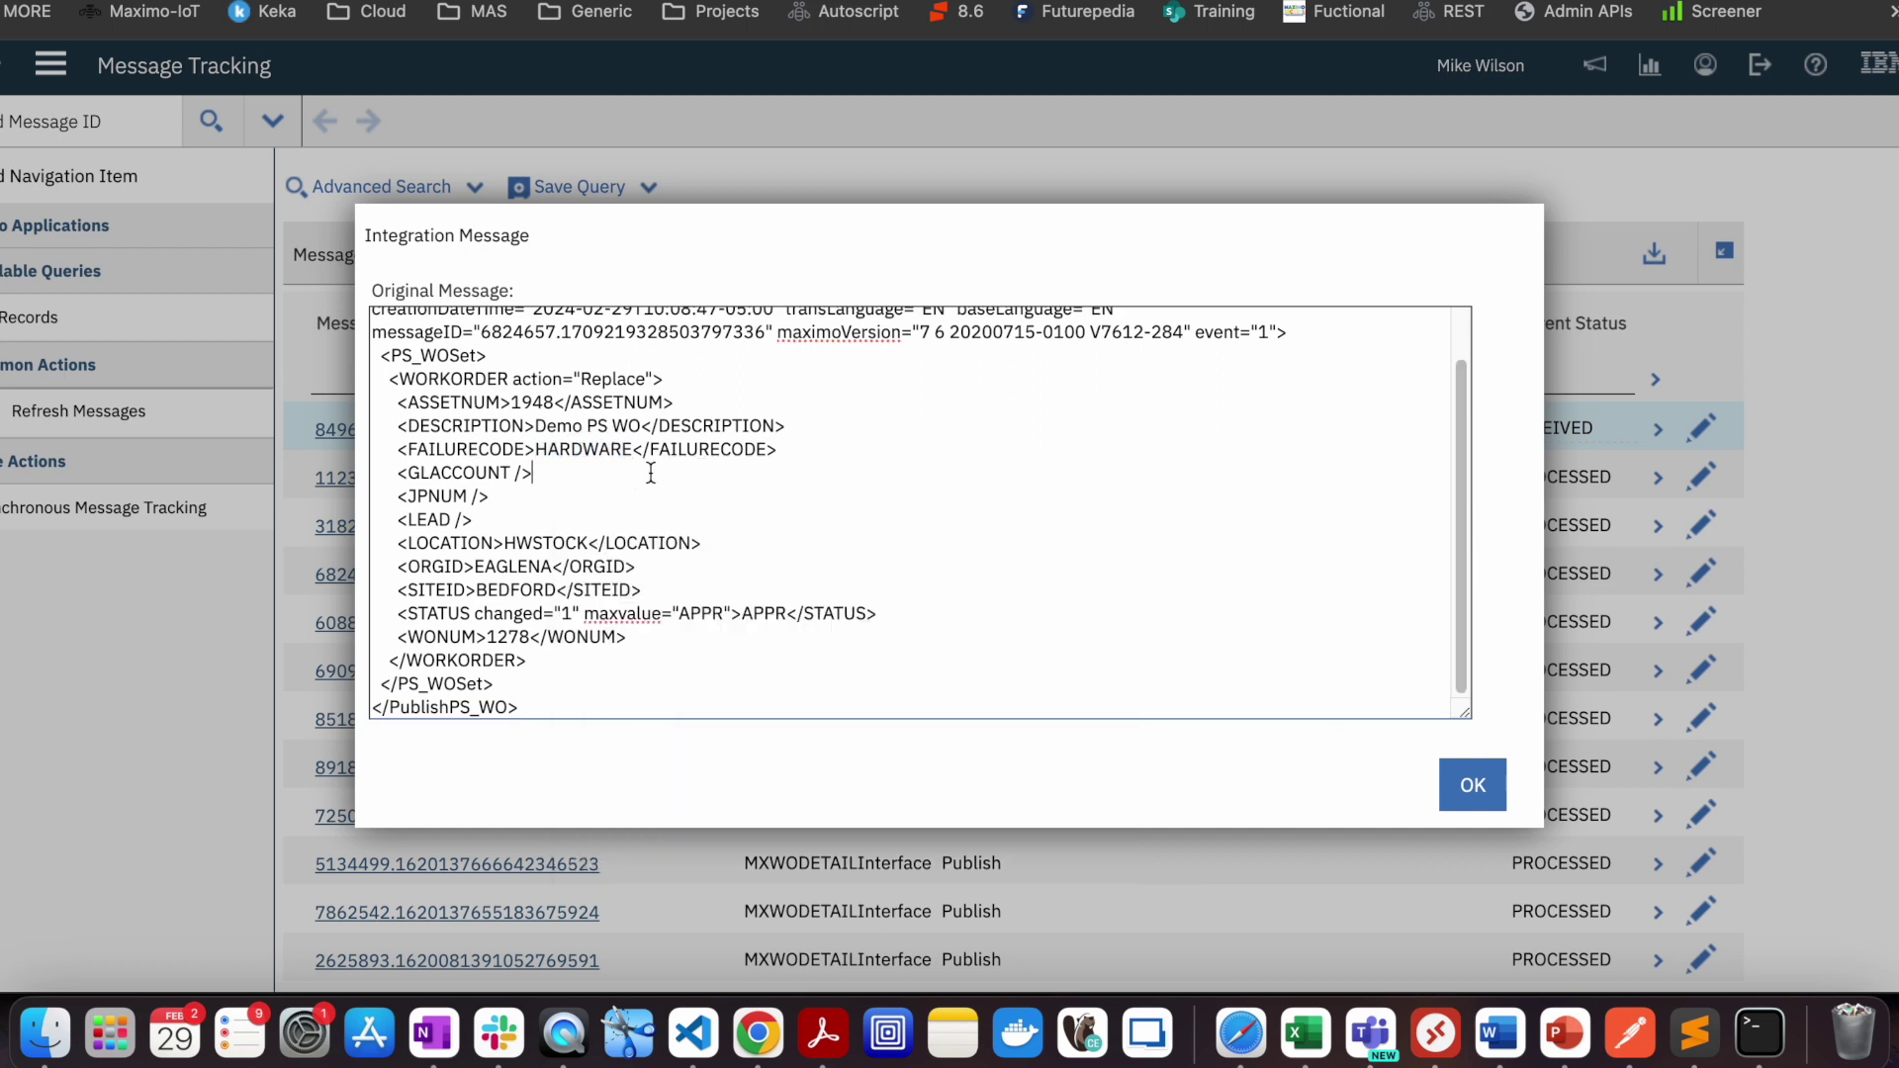
double_click(575, 451)
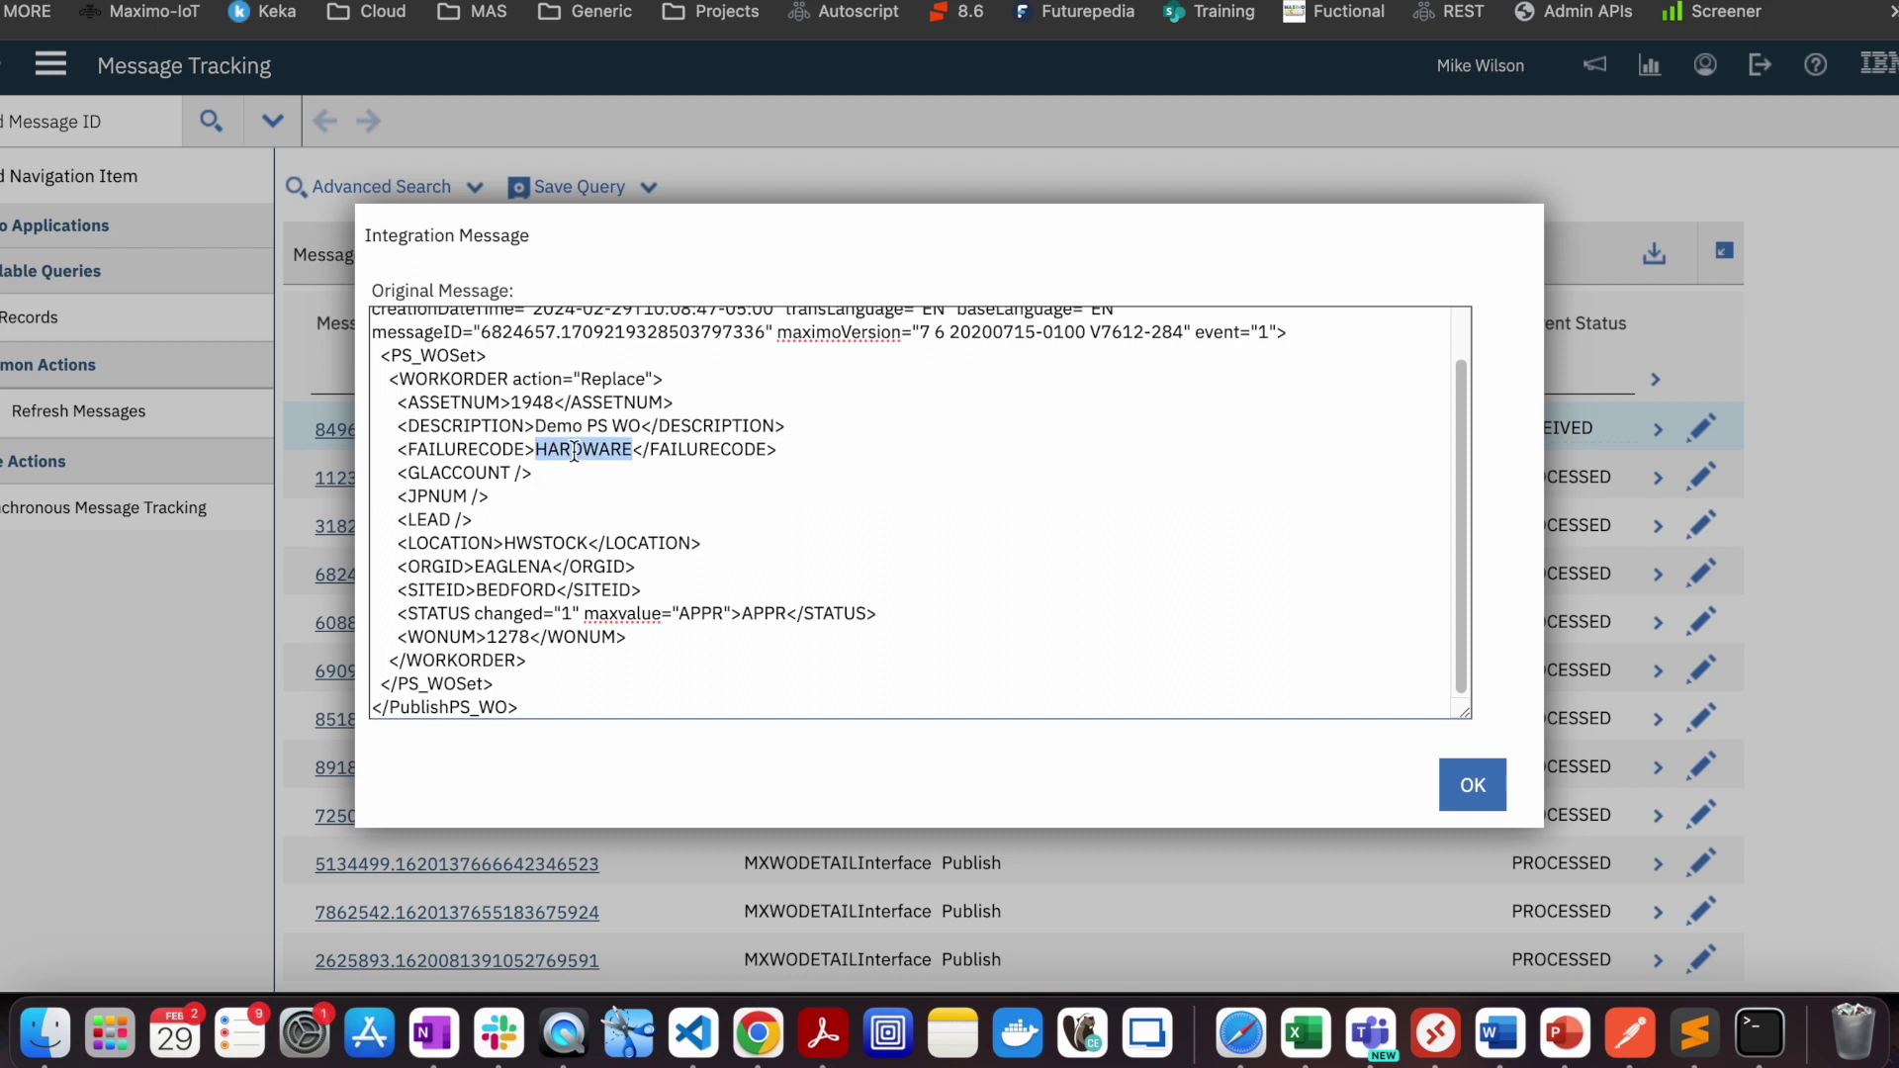
left_click(531, 401)
double_click(531, 402)
left_click(890, 425)
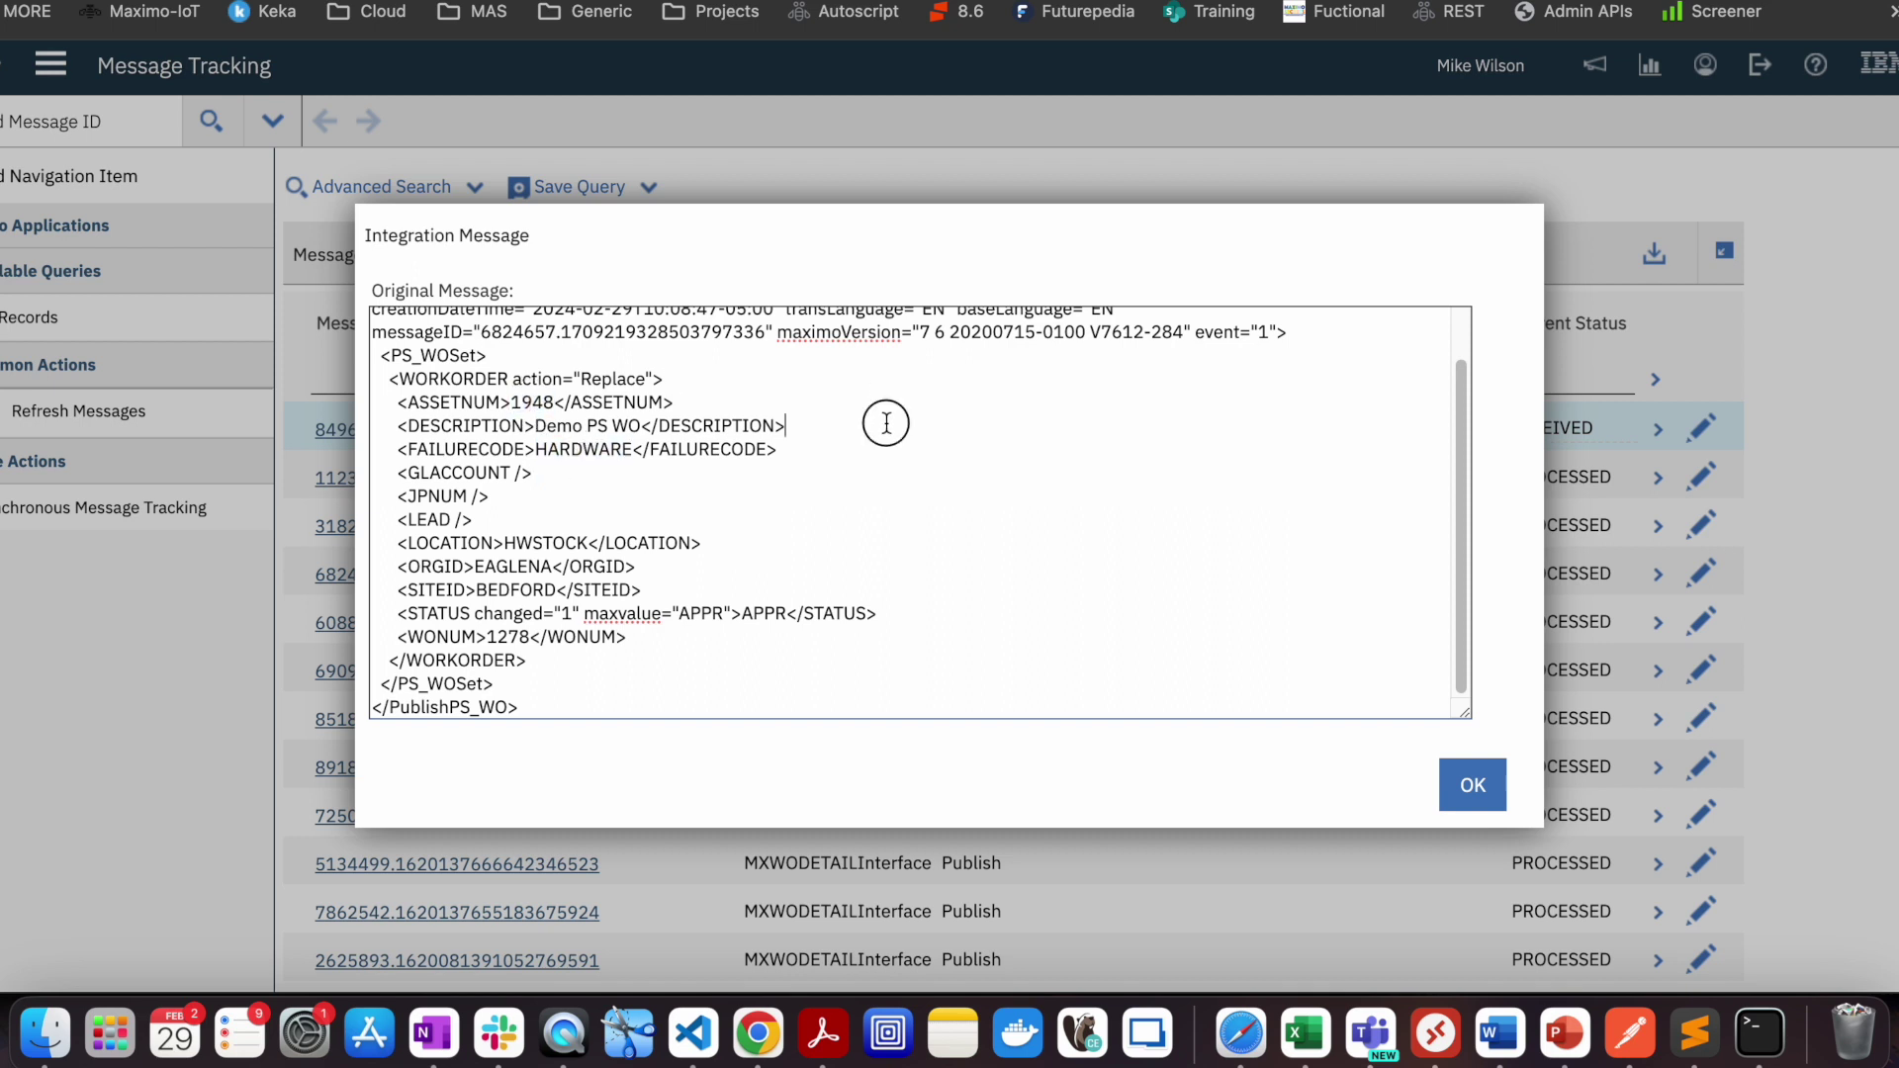
double_click(541, 401)
left_click(837, 440)
left_click(826, 550)
left_click_drag(1460, 524, 1416, 629)
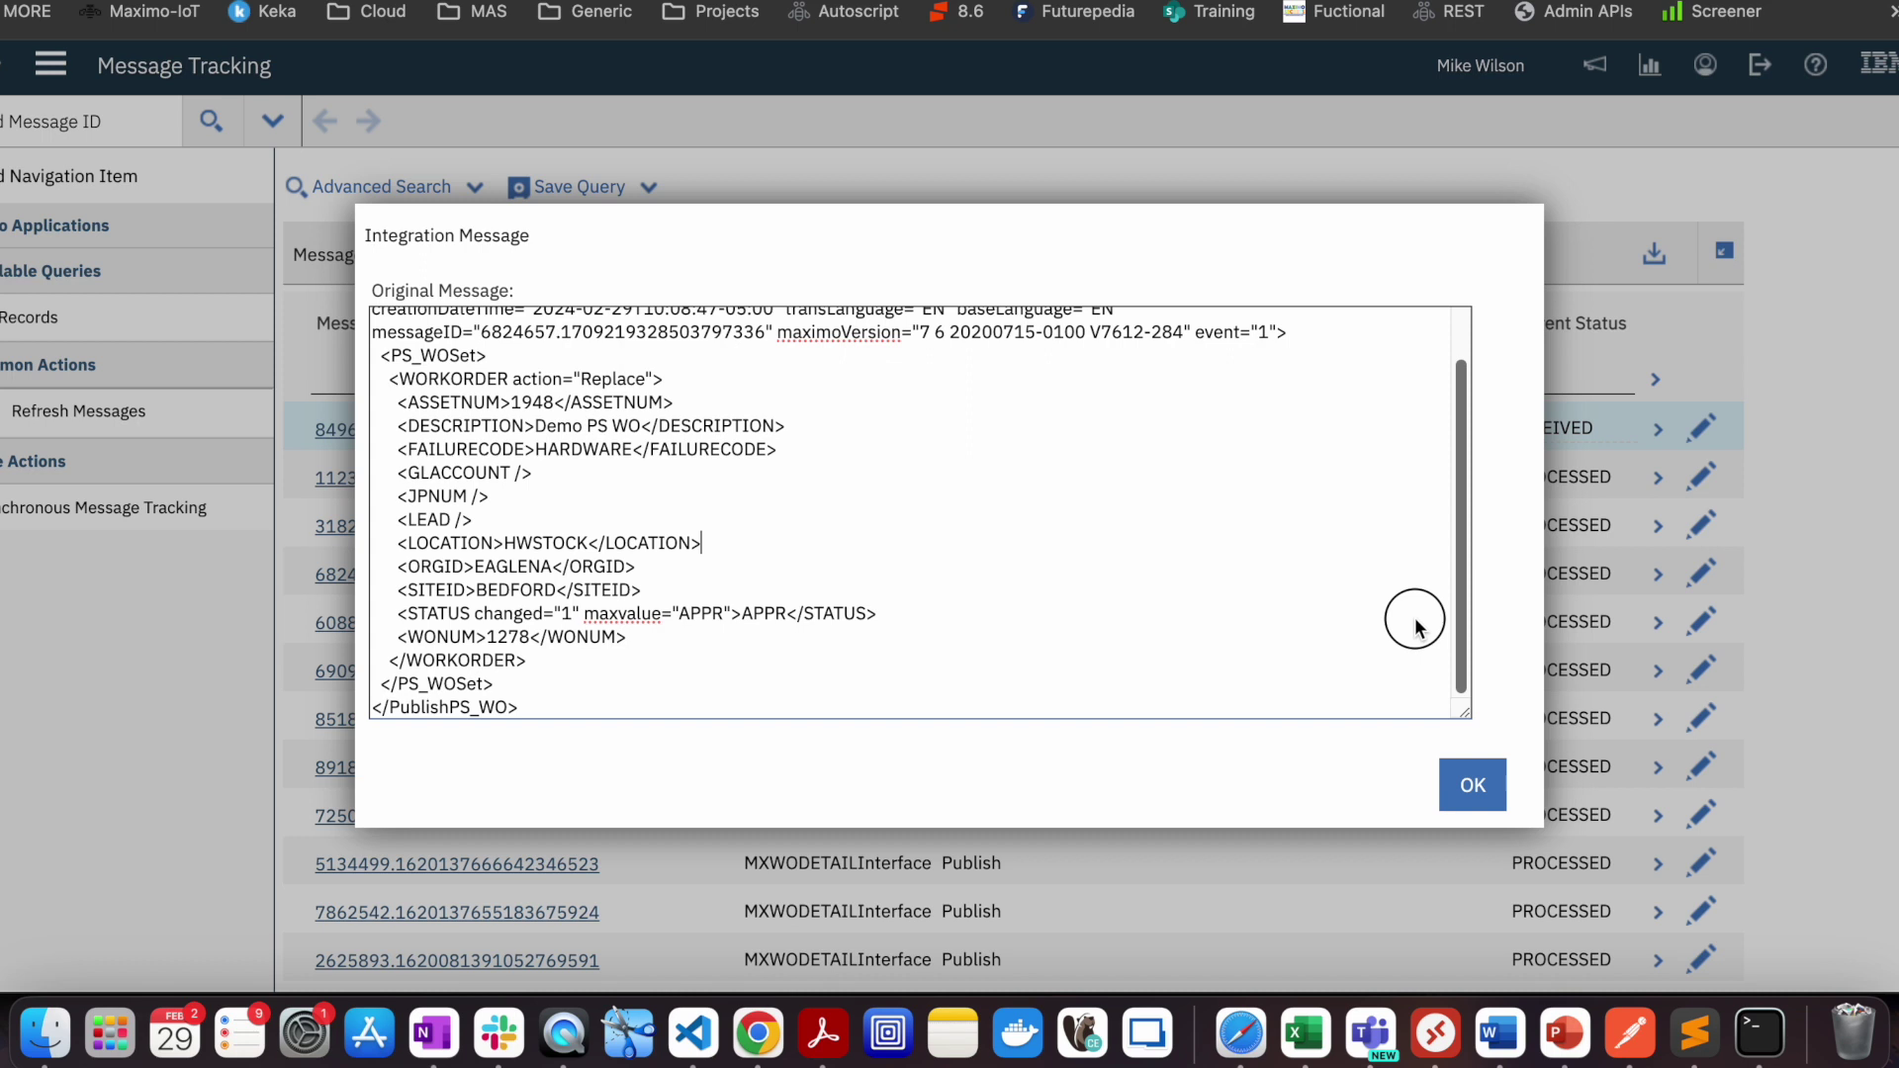
Examine the STATUS element with its changed and maxvalue attributes in the PS_WO message, review the whole XML, and close the message.
double_click(700, 613)
double_click(762, 613)
left_click(944, 593)
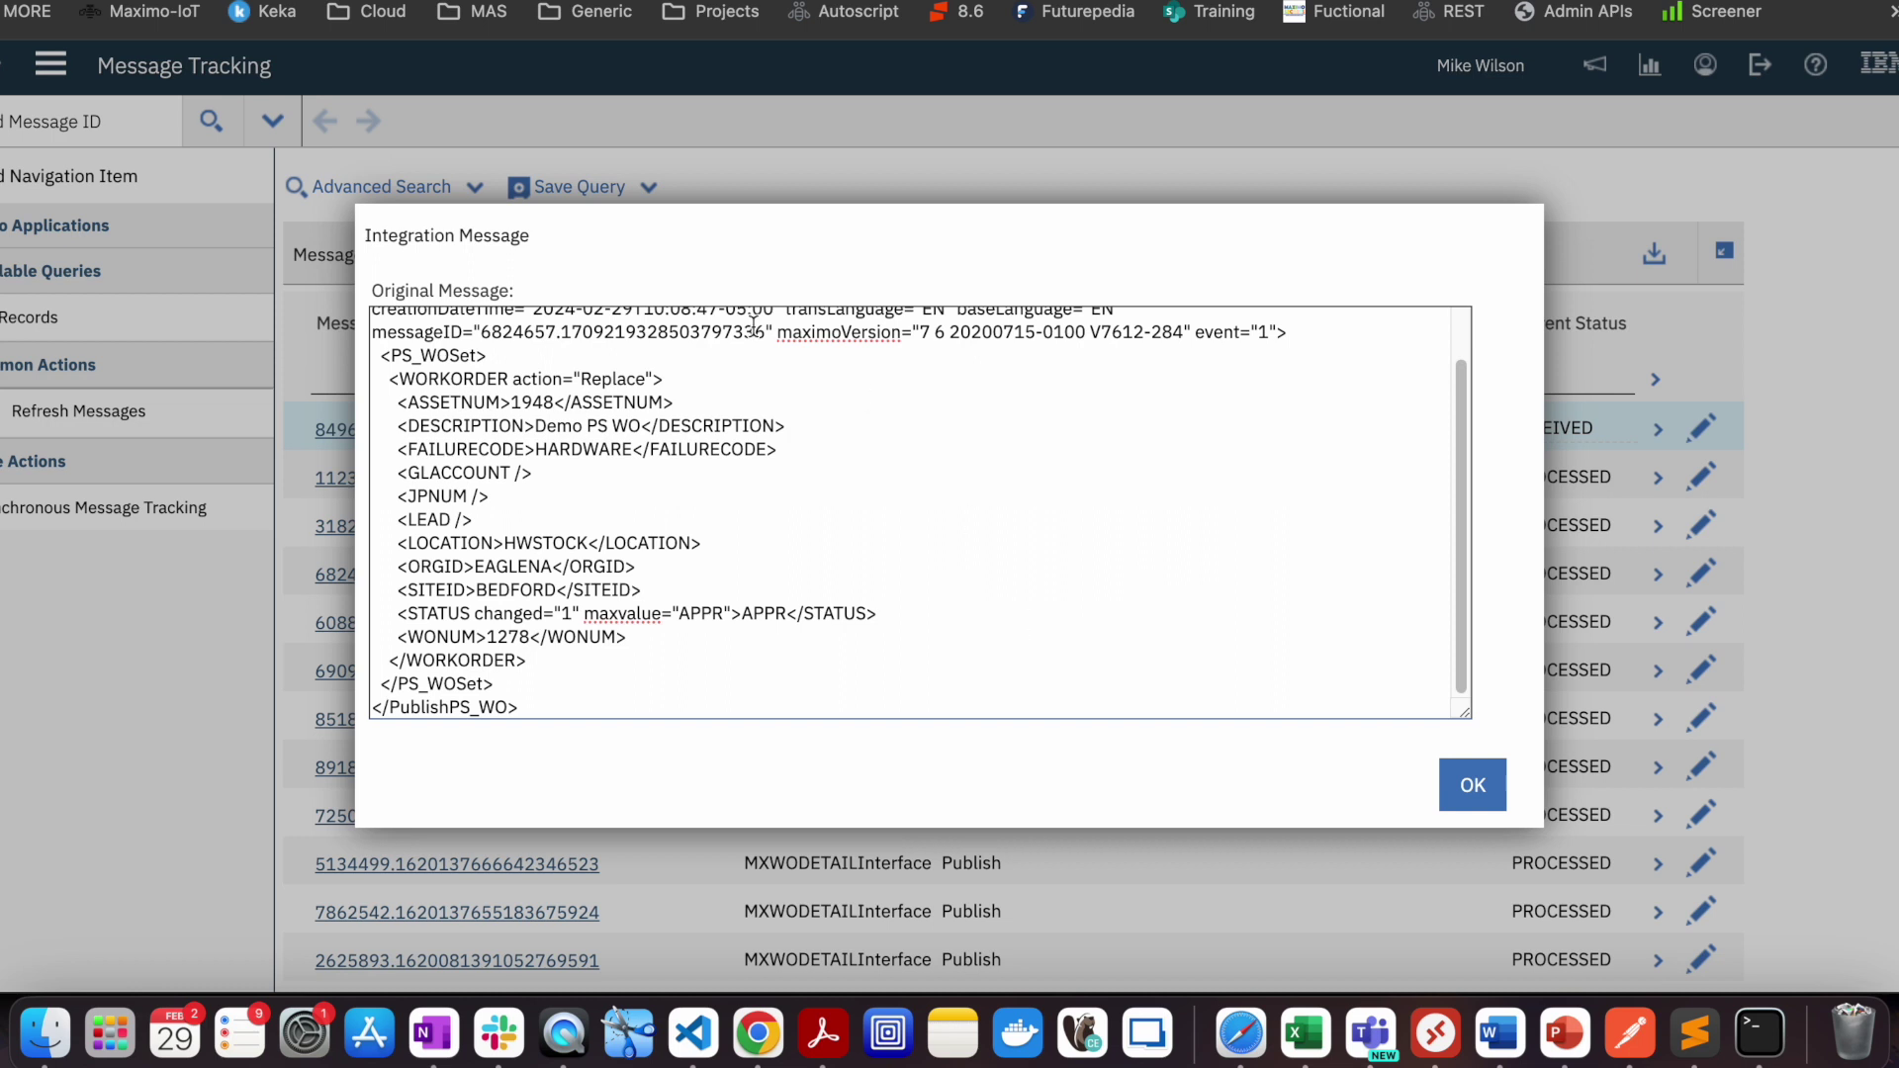
left_click_drag(704, 713, 341, 279)
left_click(1086, 522)
left_click(1473, 791)
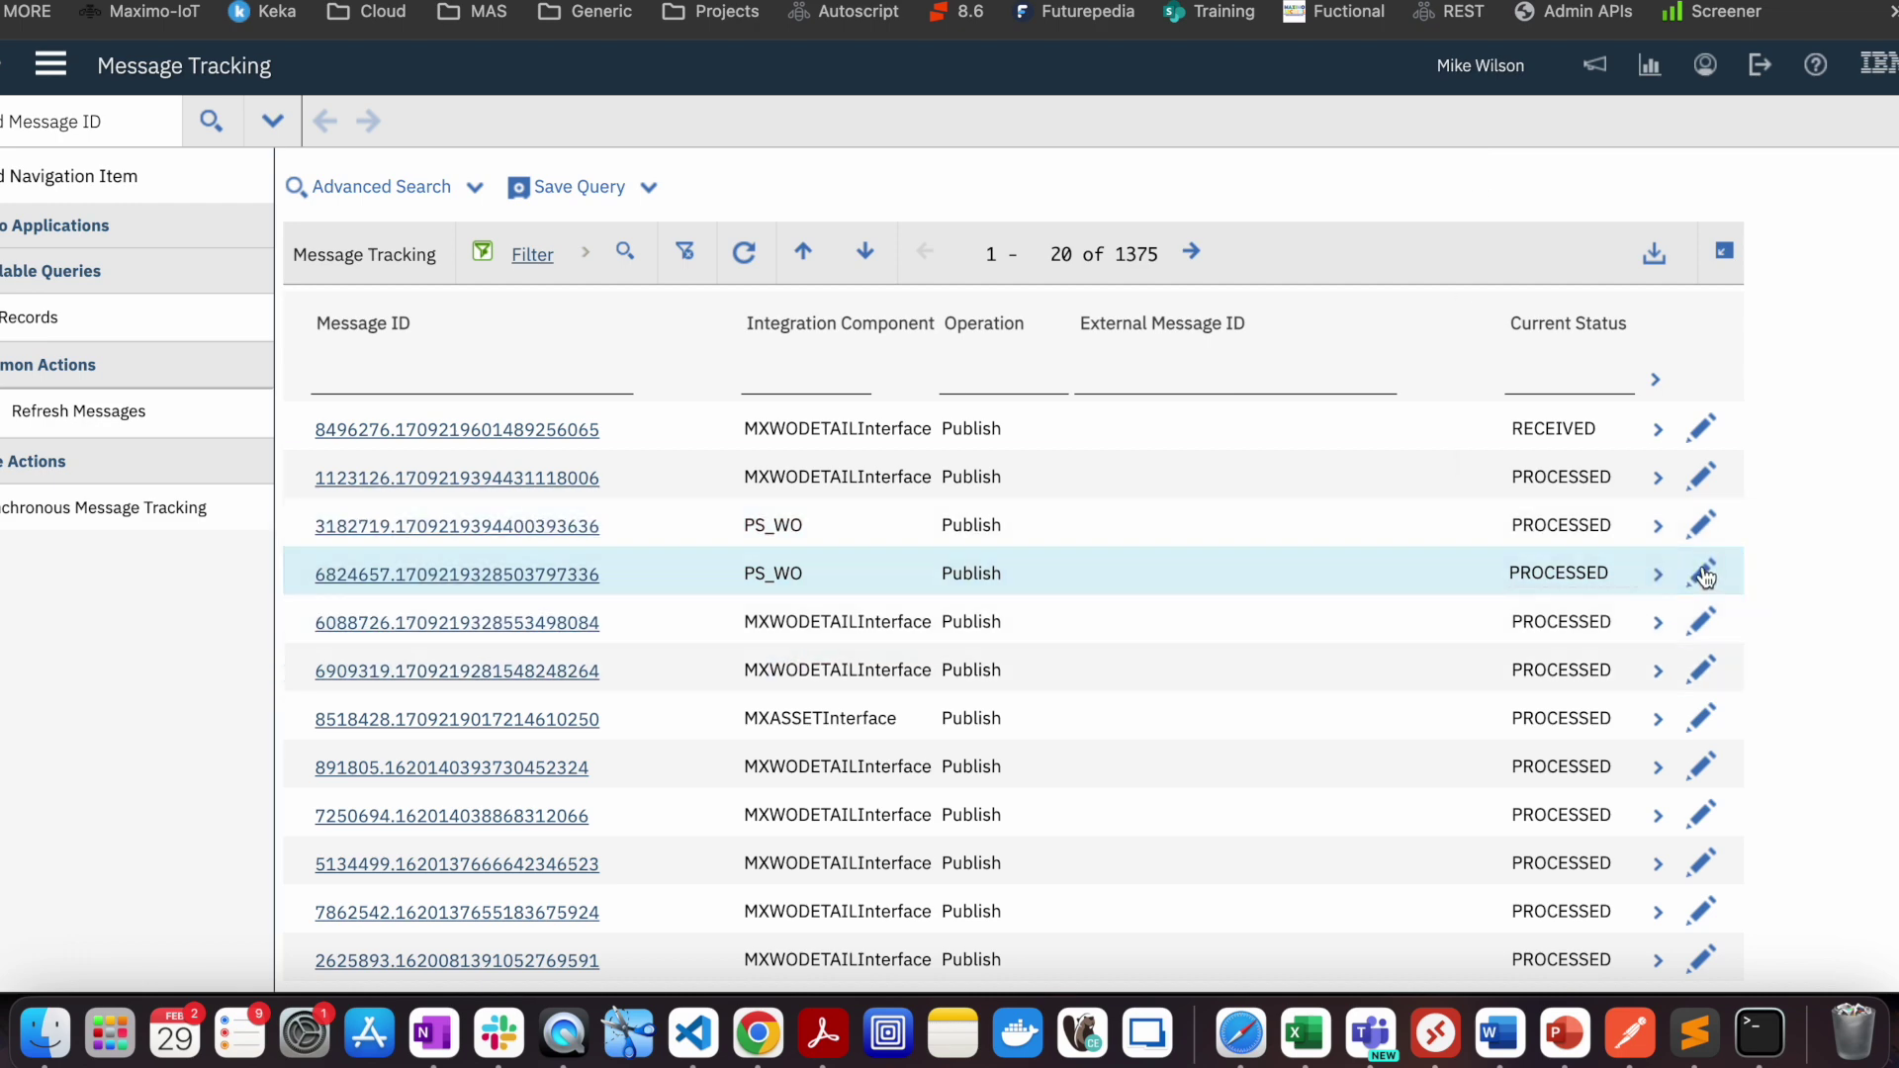
View the XML of the first PS_WO message in the list, examine its LABTRANS block, and close the message.
left_click(1497, 516)
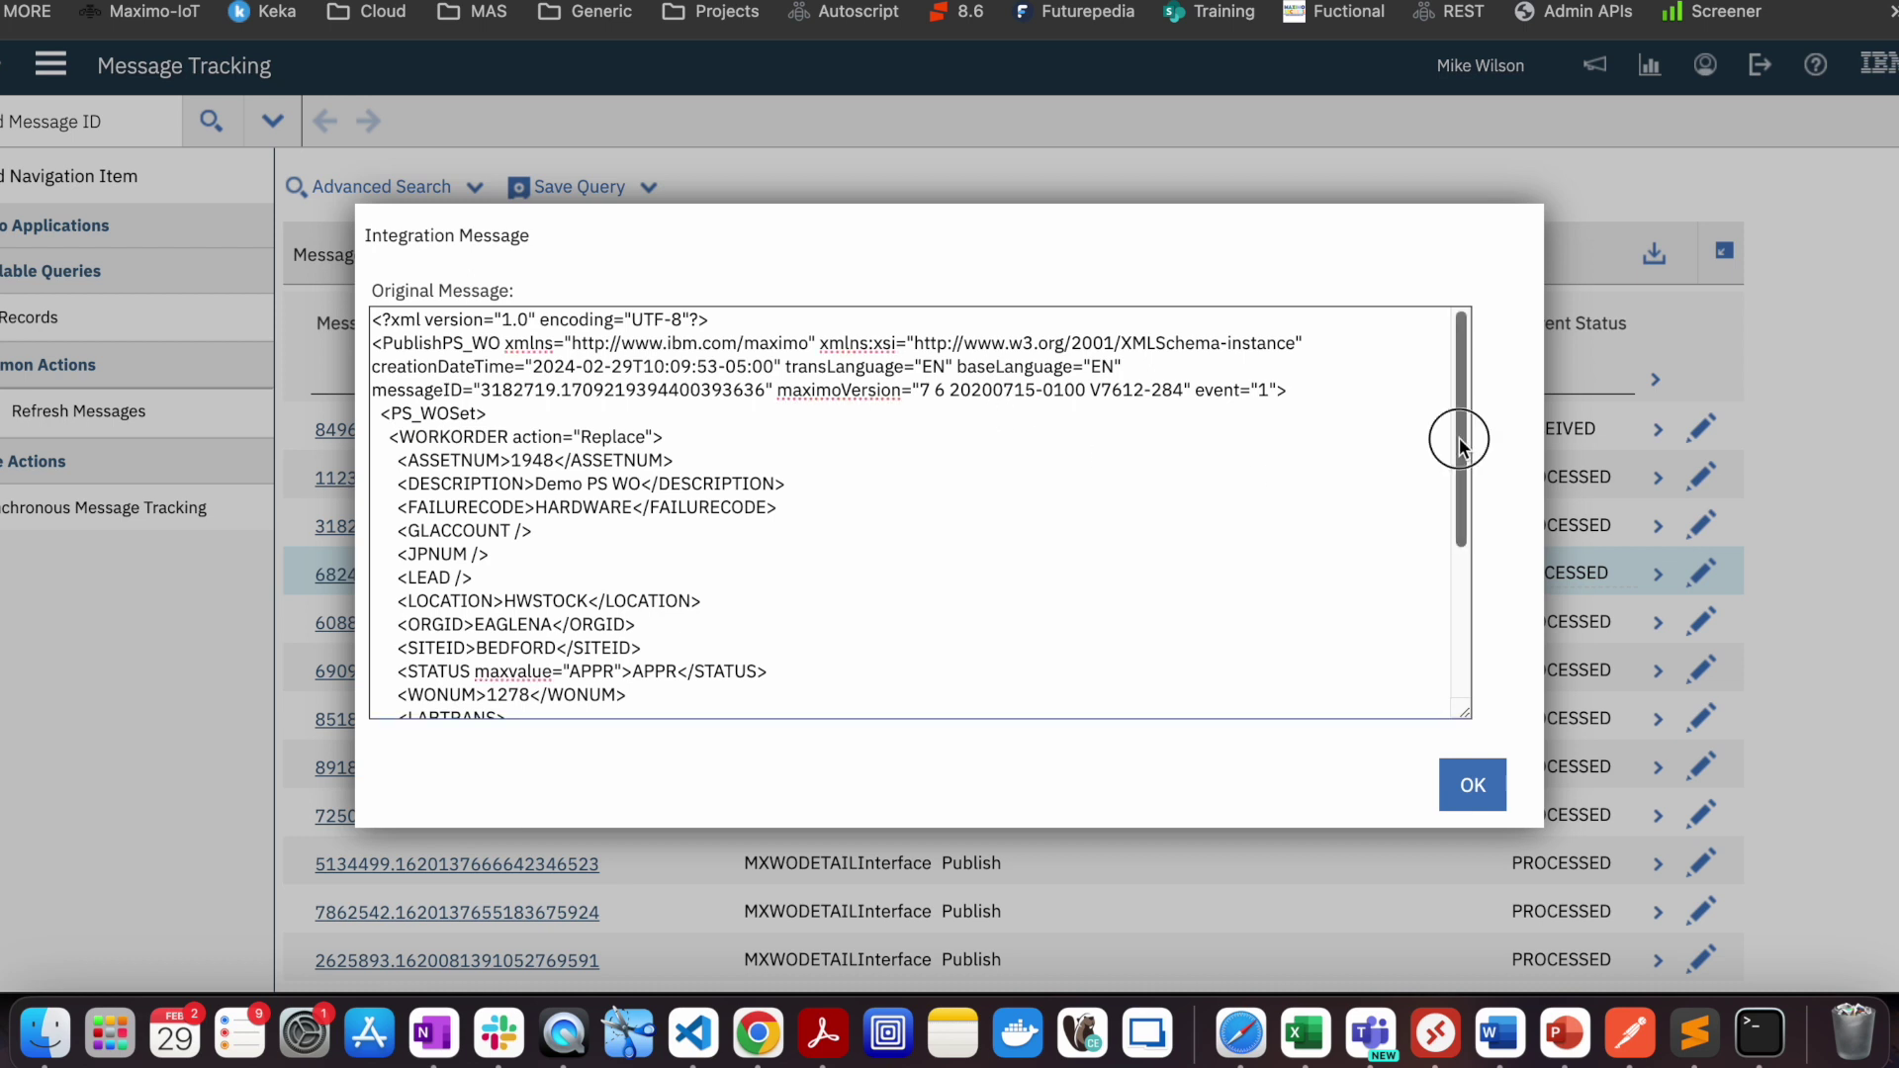
scroll(1458, 447, "down", 1)
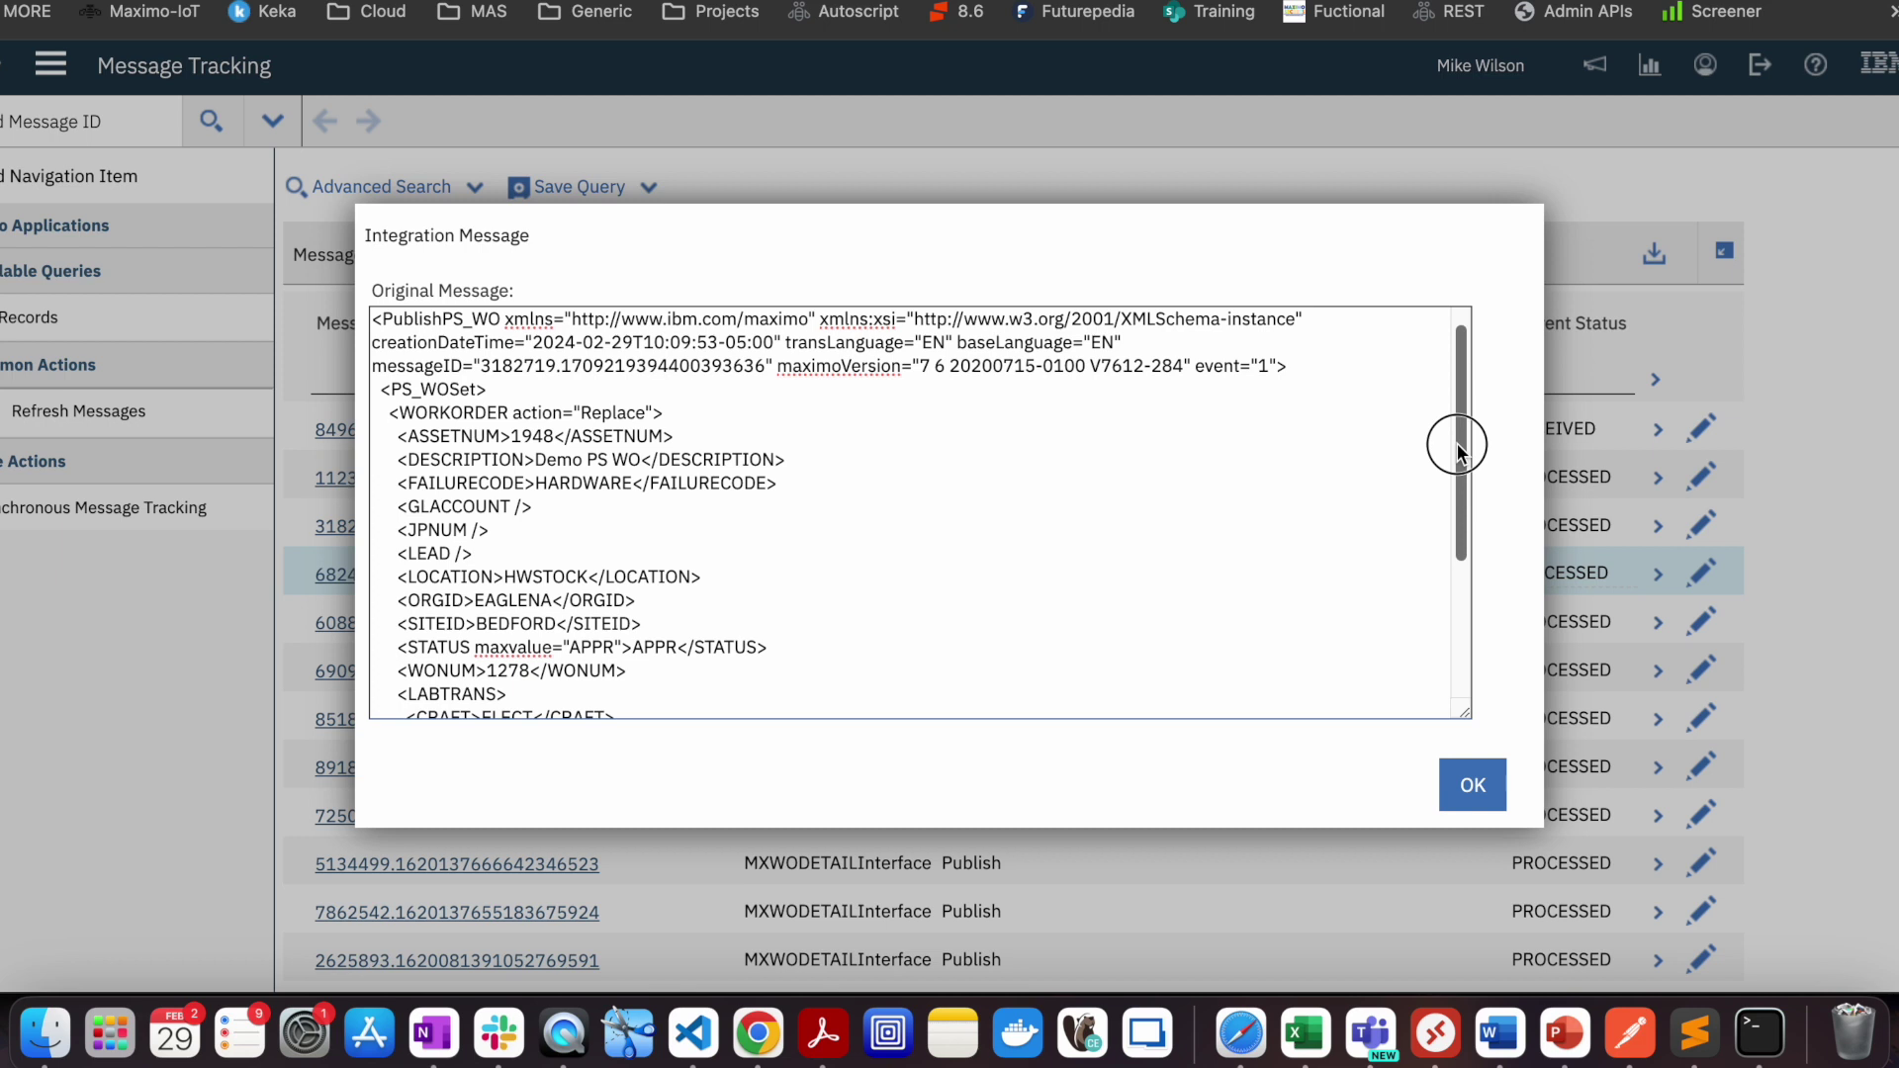
left_click_drag(1458, 447, 1457, 615)
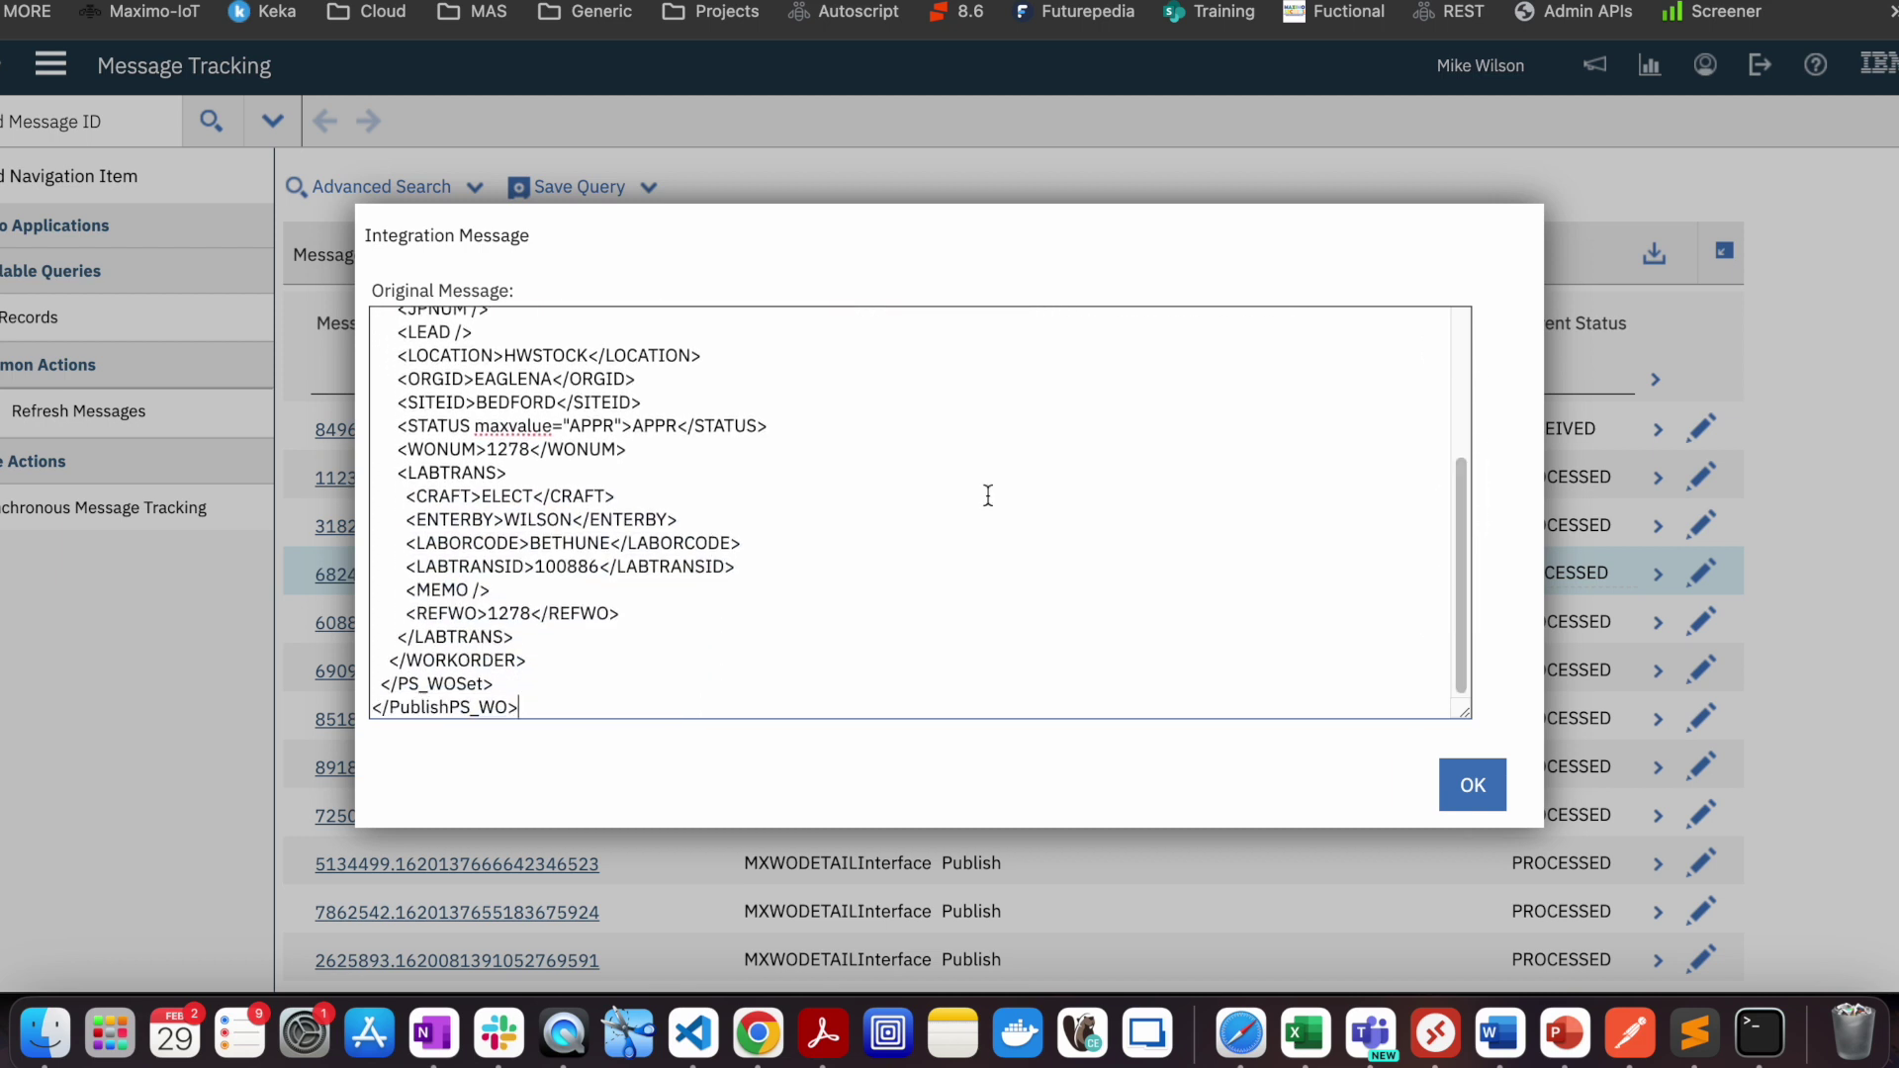
left_click(405, 471)
left_click_drag(405, 471, 635, 629)
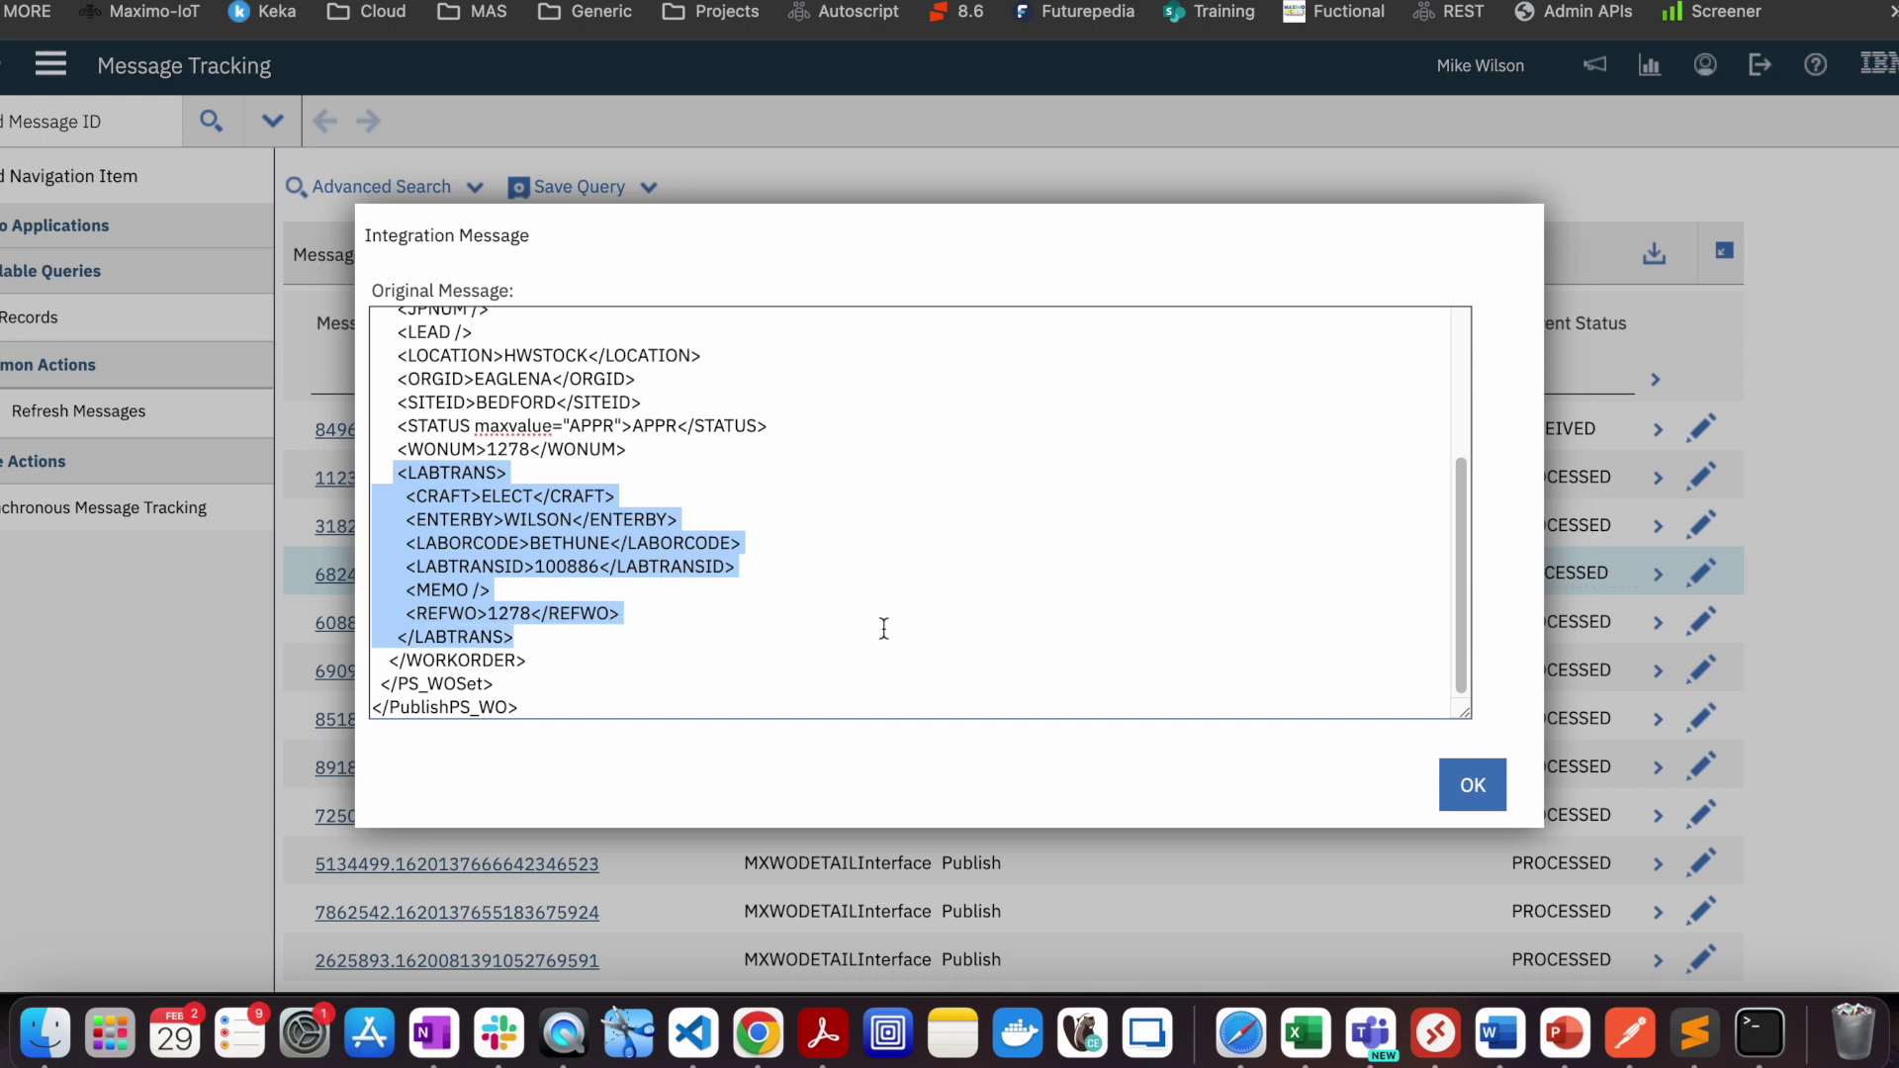
left_click(1473, 778)
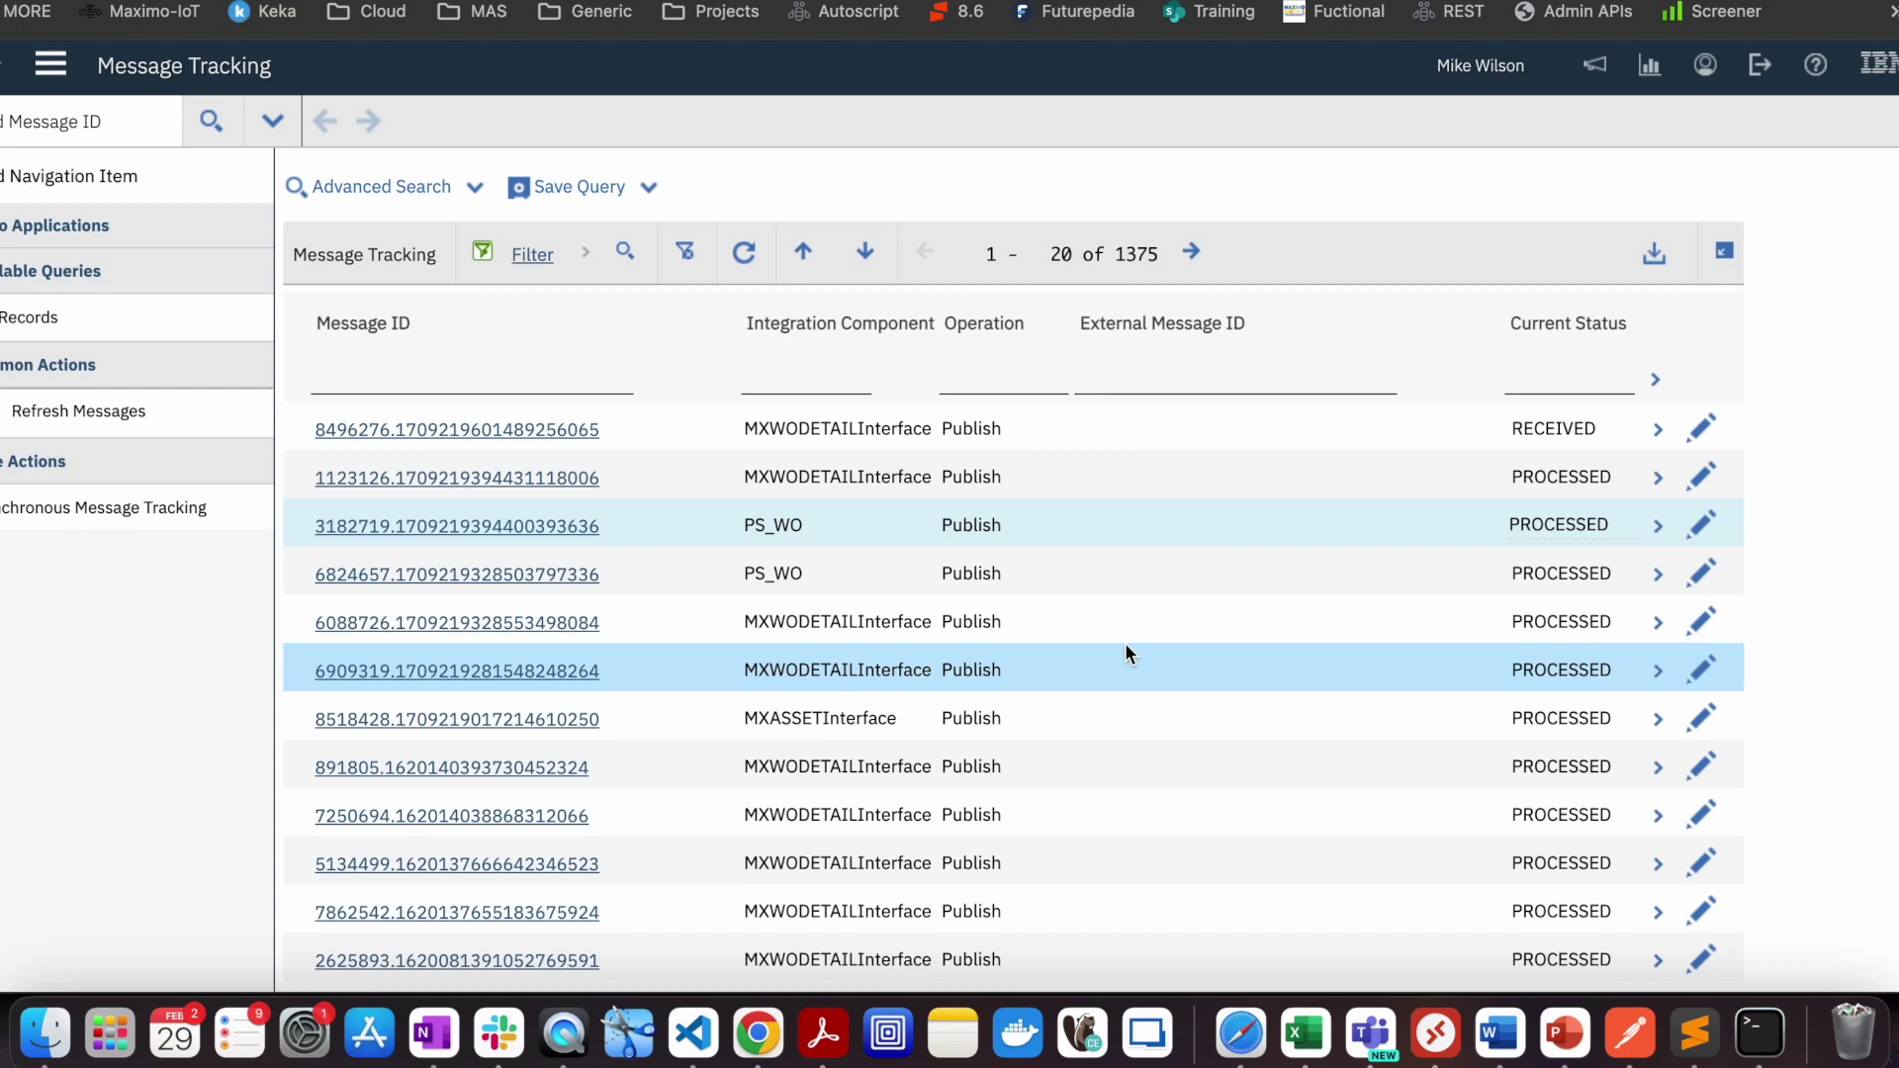
Switch to Work Order Tracking and open the main work order details of the Demo PS WO work order.
key("ctrl+Up")
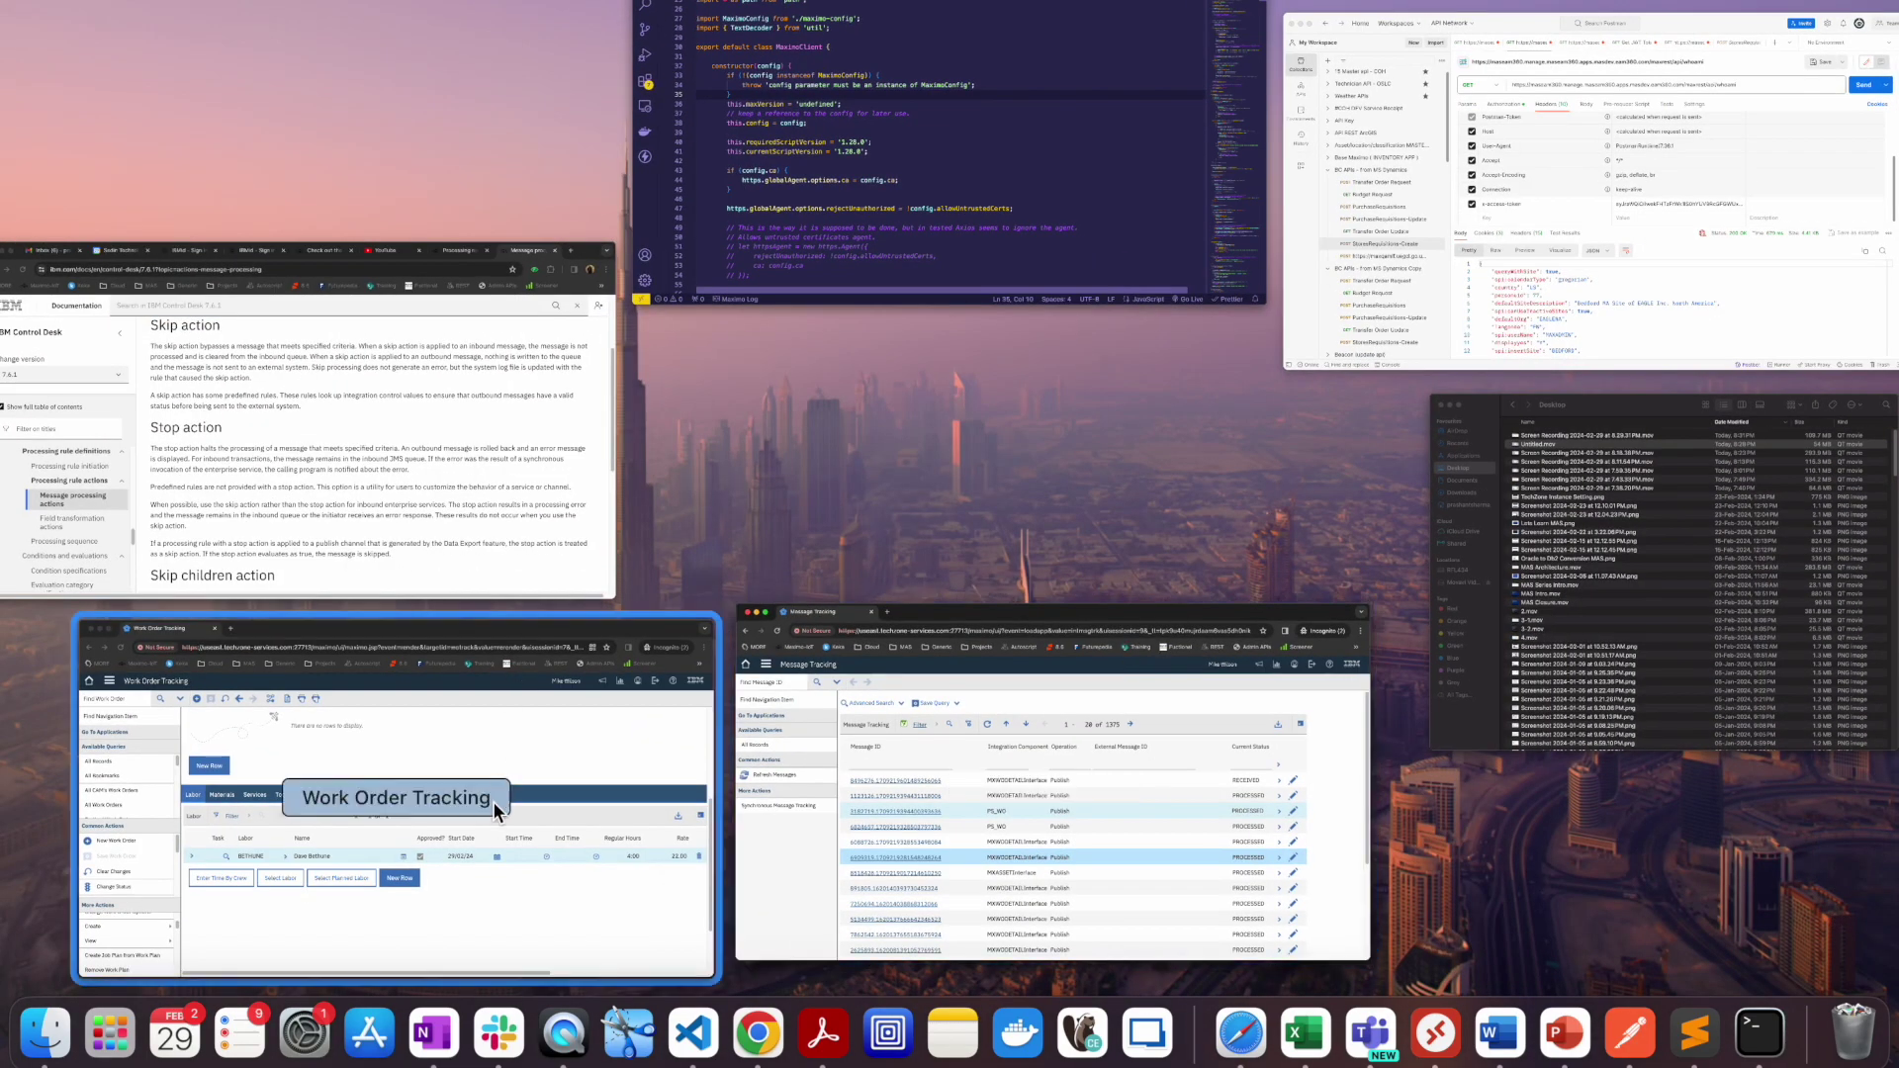
left_click(494, 757)
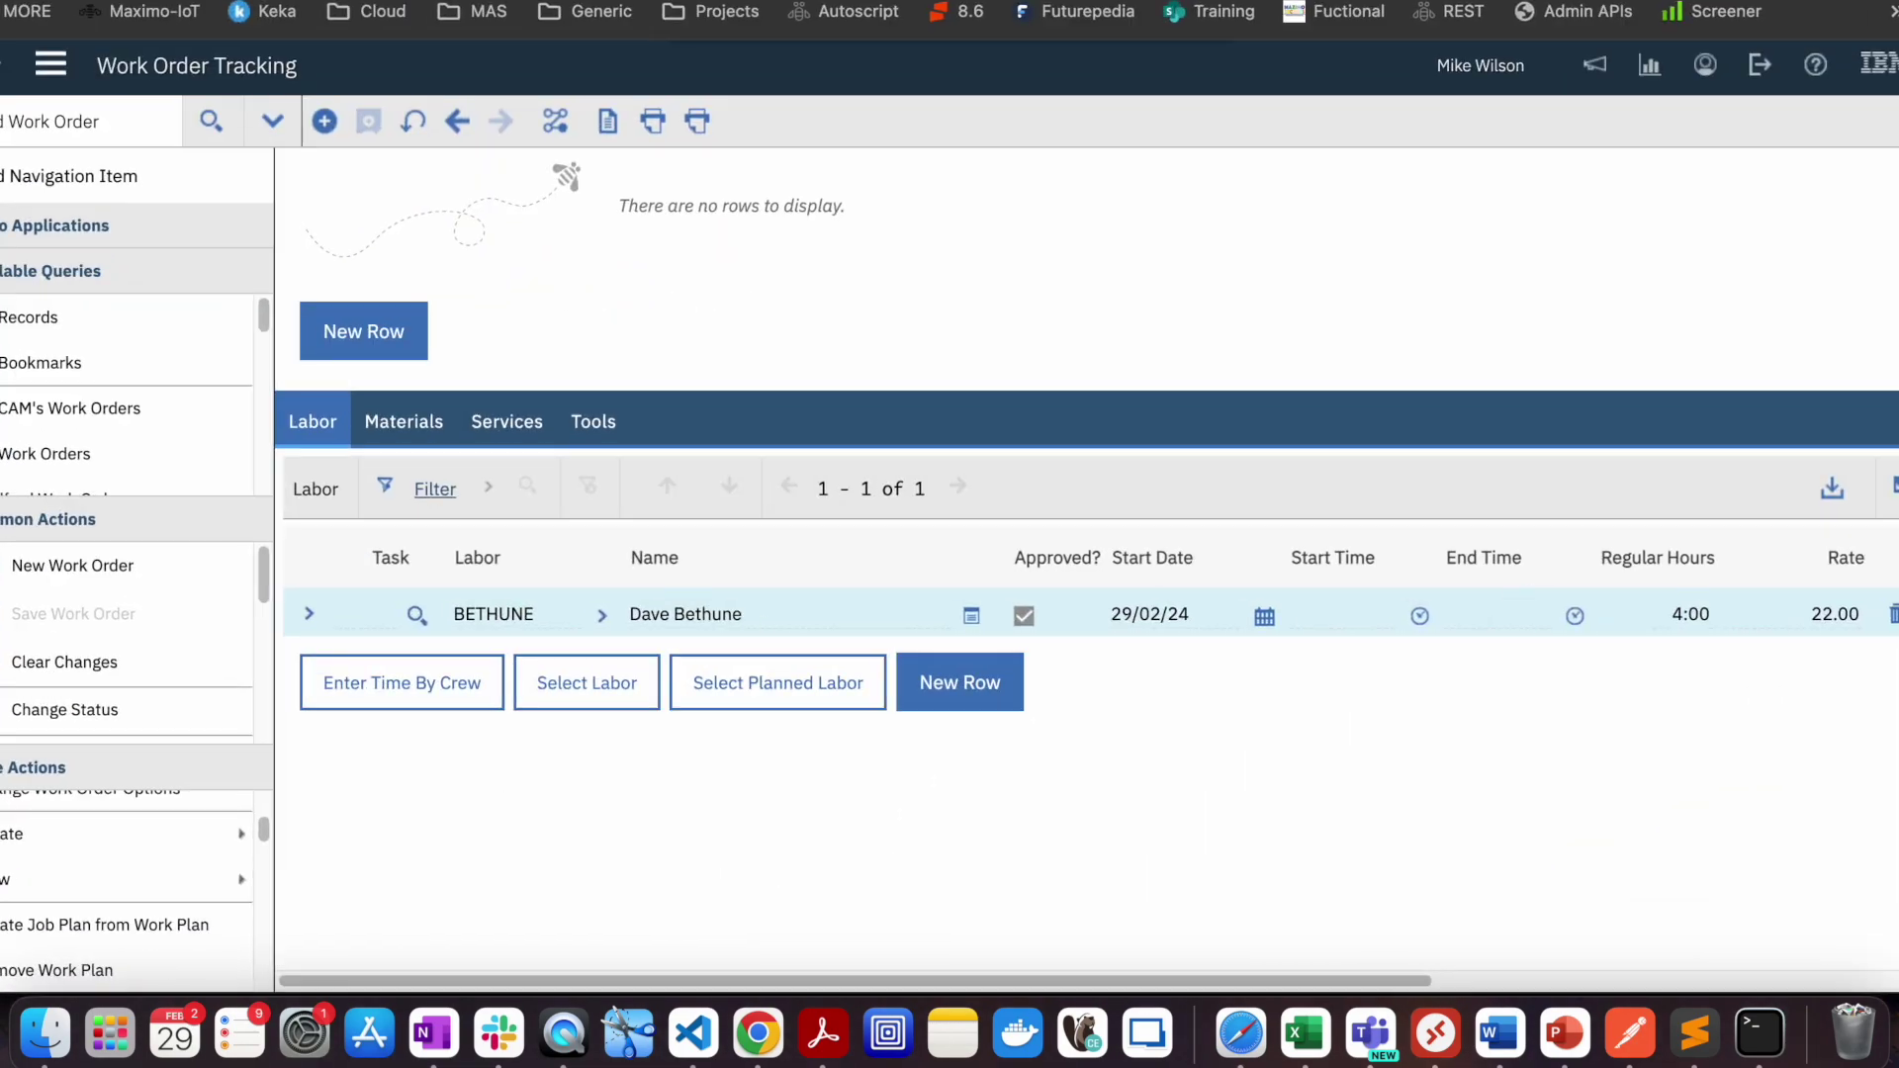
scroll(1897, 252, "up", 10)
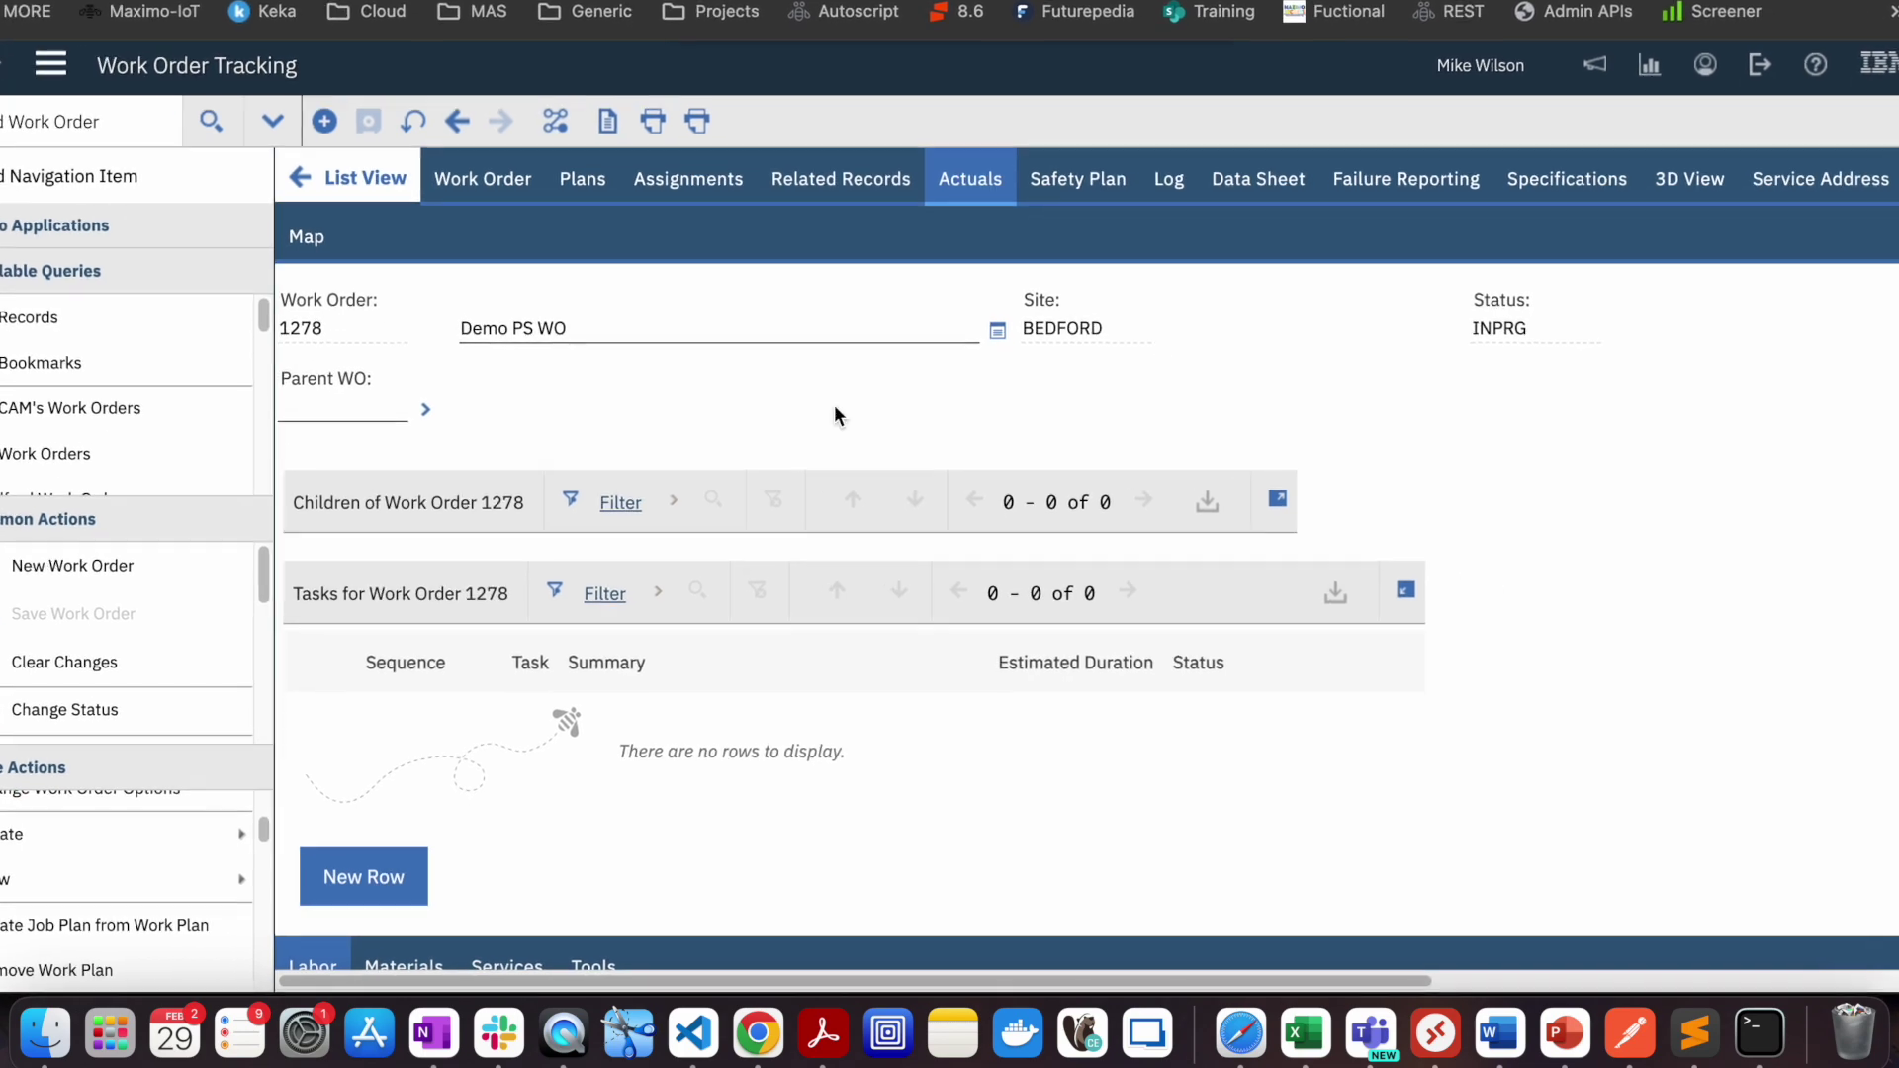
left_click(482, 180)
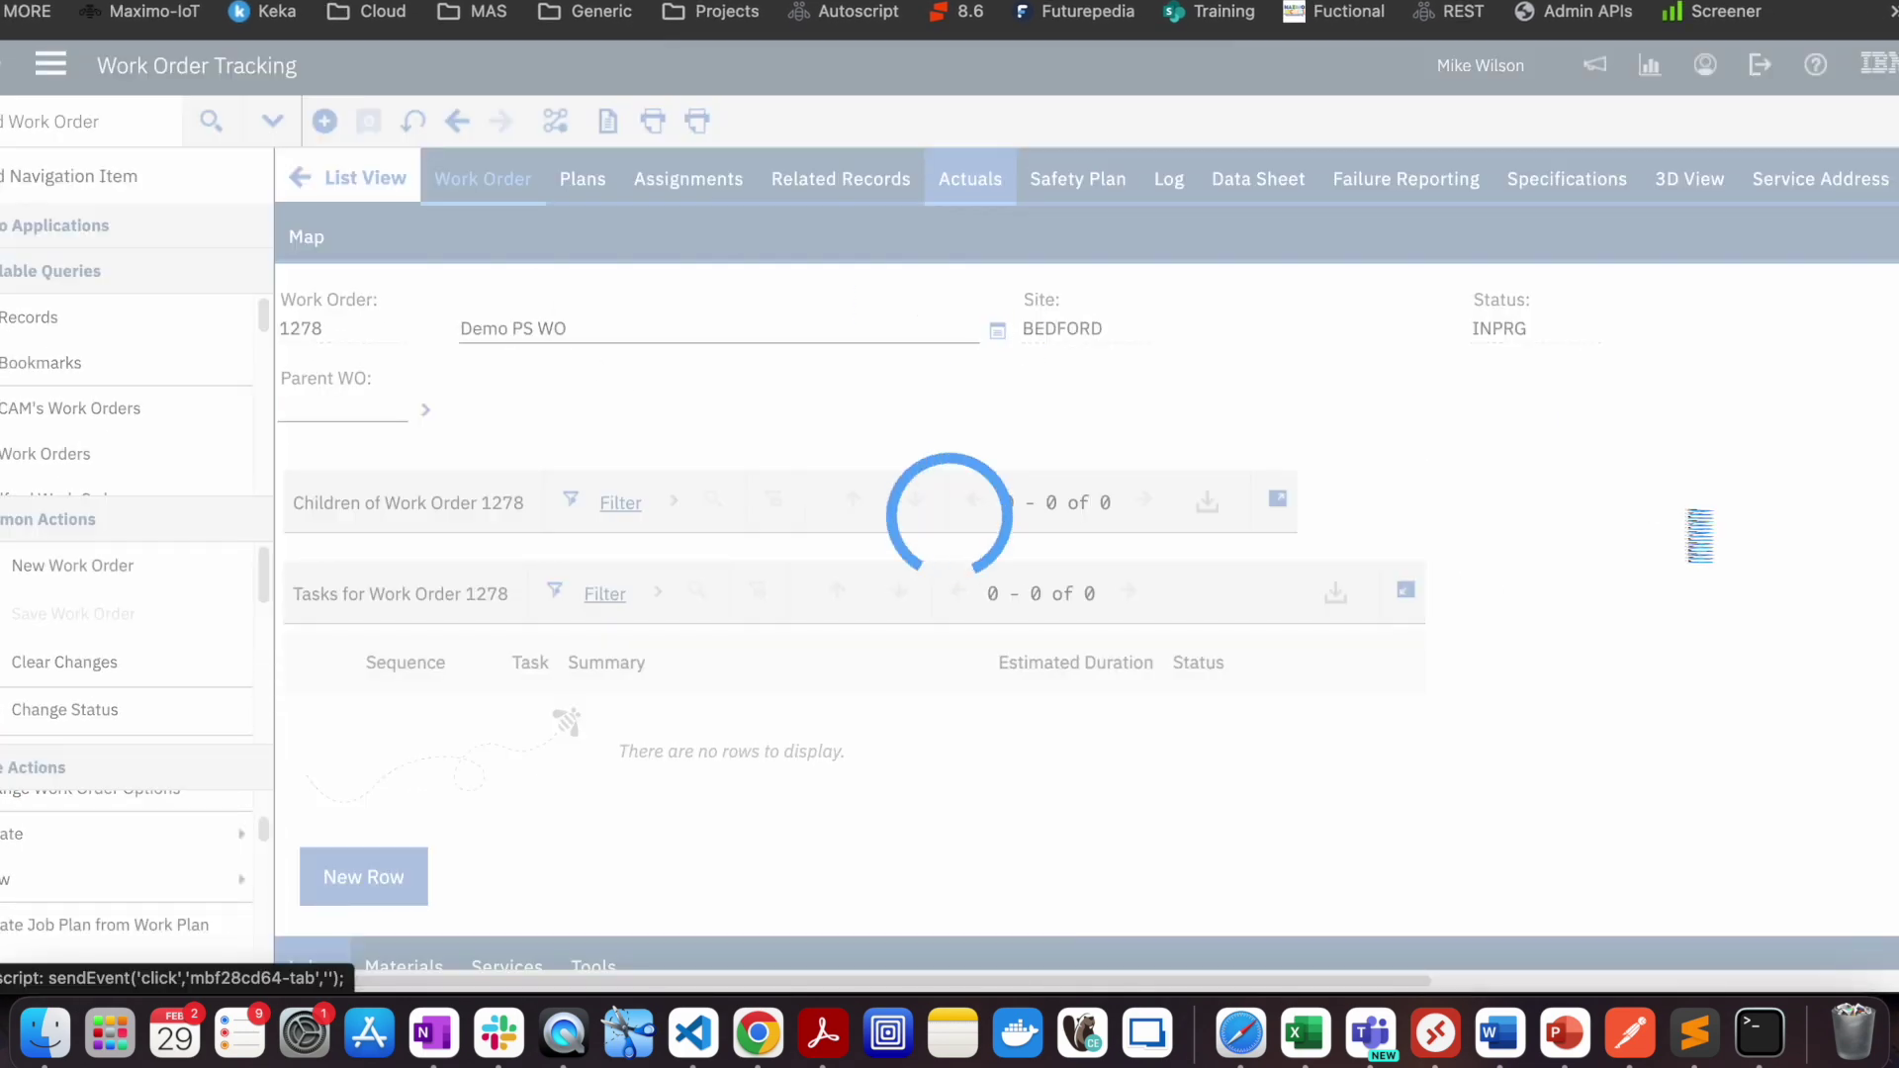